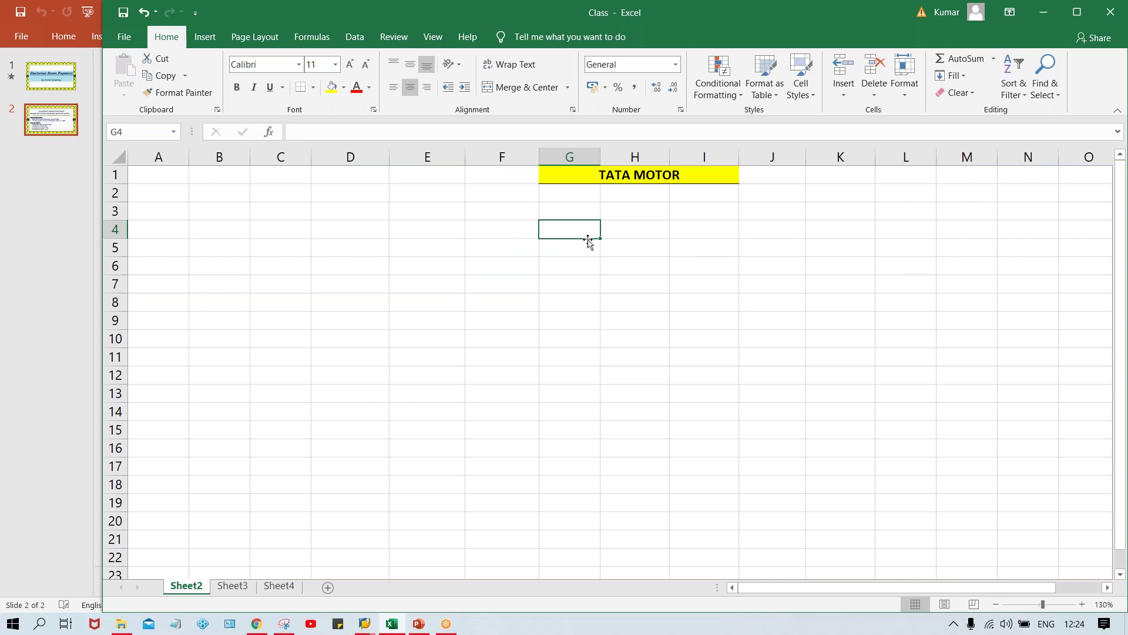
List the customers A, B, C, D, E, F, G and H down cells G5 to G12.
{"action": "key", "text": "Caps_Lock"}
{"action": "key", "text": "Return"}
{"action": "type", "text": "A"}
{"action": "key", "text": "Return"}
{"action": "type", "text": "B C"}
{"action": "key", "text": "Return"}
{"action": "type", "text": "D"}
{"action": "key", "text": "Return"}
{"action": "type", "text": "E"}
{"action": "key", "text": "Return"}
{"action": "type", "text": "F"}
{"action": "key", "text": "Return"}
{"action": "type", "text": "G"}
{"action": "key", "text": "Return"}
{"action": "type", "text": "H"}
{"action": "key", "text": "Return"}
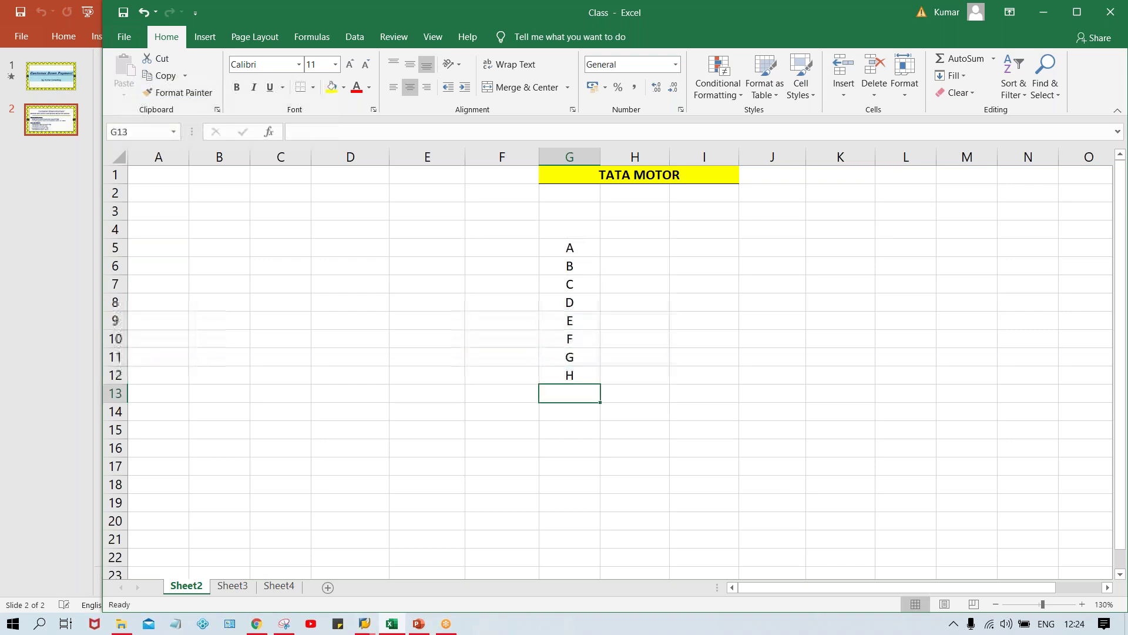
Add the bold heading CUST. in cell G4 above the customer list.
{"action": "left_click", "coordinate": [583, 233]}
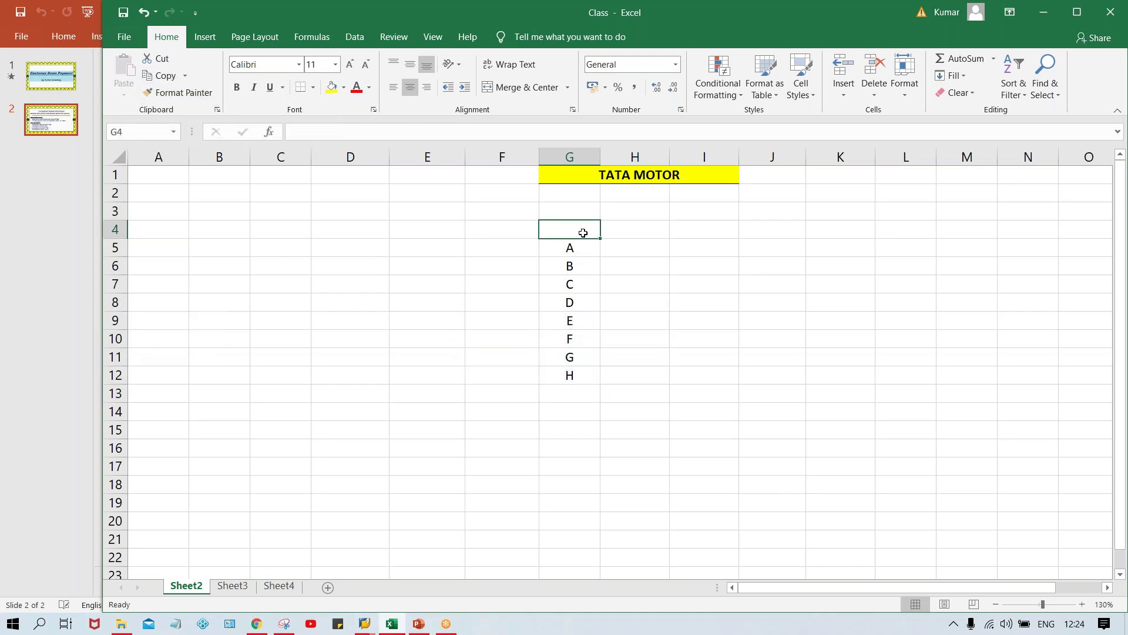
{"action": "type", "text": "CUST."}
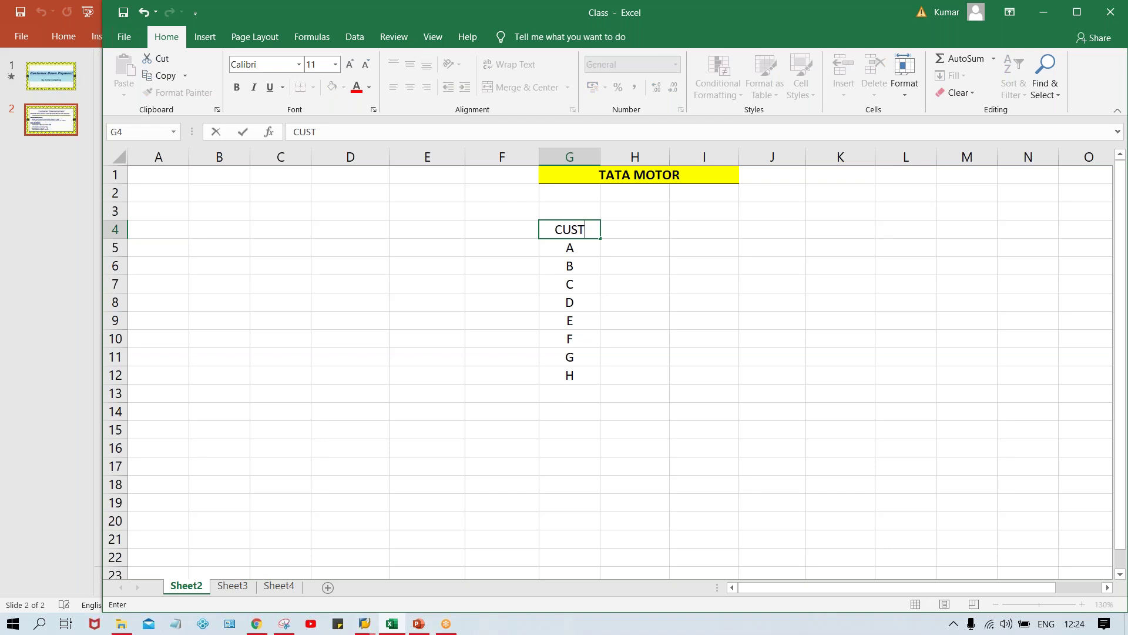
{"action": "key", "text": "Return"}
{"action": "left_click", "coordinate": [570, 230]}
{"action": "key", "text": "ctrl+b"}
Add the bold heading AMT. in cell H4 beside the customer heading.
{"action": "left_click", "coordinate": [654, 252]}
{"action": "left_click", "coordinate": [616, 224]}
{"action": "type", "text": "AM"}
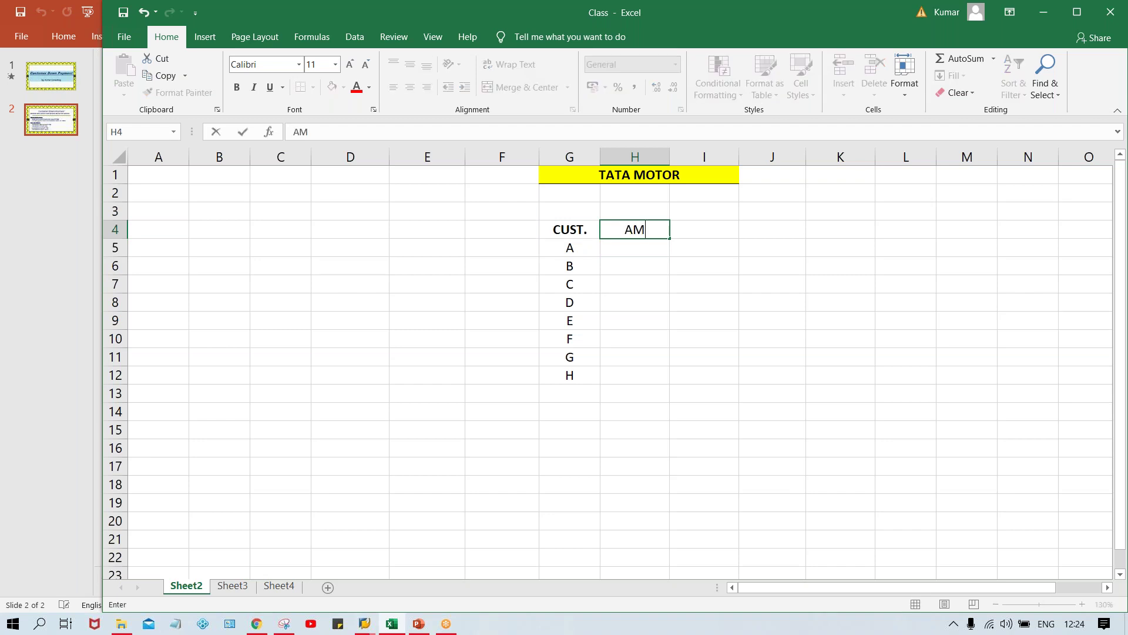
{"action": "type", "text": "T."}
{"action": "key", "text": "Return"}
{"action": "key", "text": "Up"}
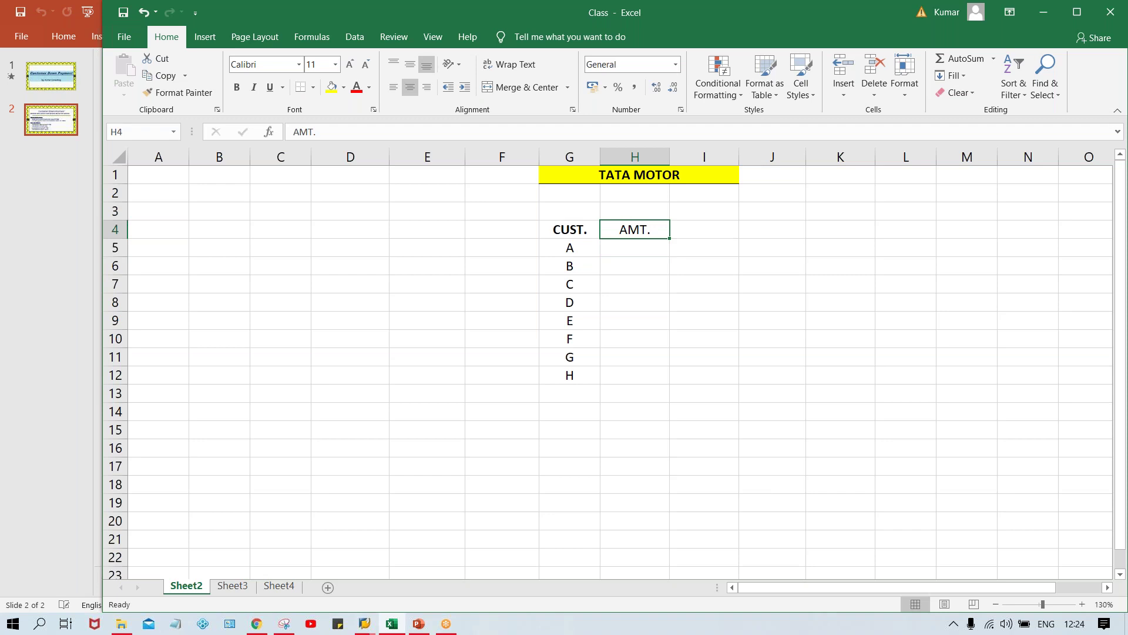
Enter the amounts 1000, 5000, 4000, 6000, 3000, 5500, 3500 and 4000 in cells H5 to H12.
{"action": "left_click", "coordinate": [656, 252]}
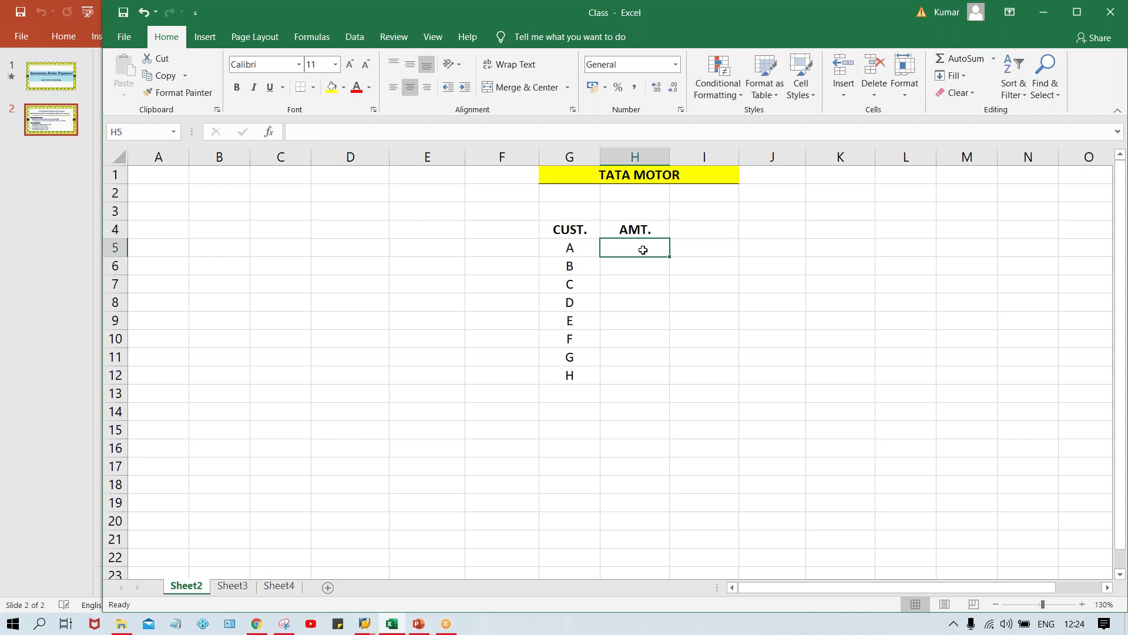
{"action": "type", "text": "1000"}
{"action": "key", "text": "Return"}
{"action": "type", "text": "5000"}
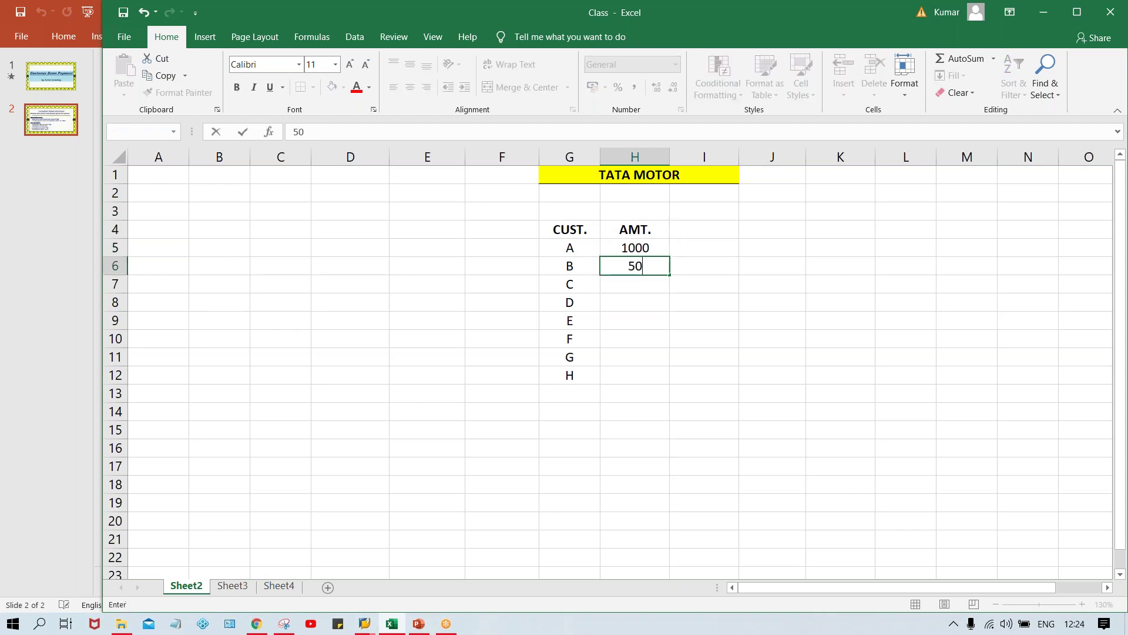
{"action": "key", "text": "Return"}
{"action": "type", "text": "4000"}
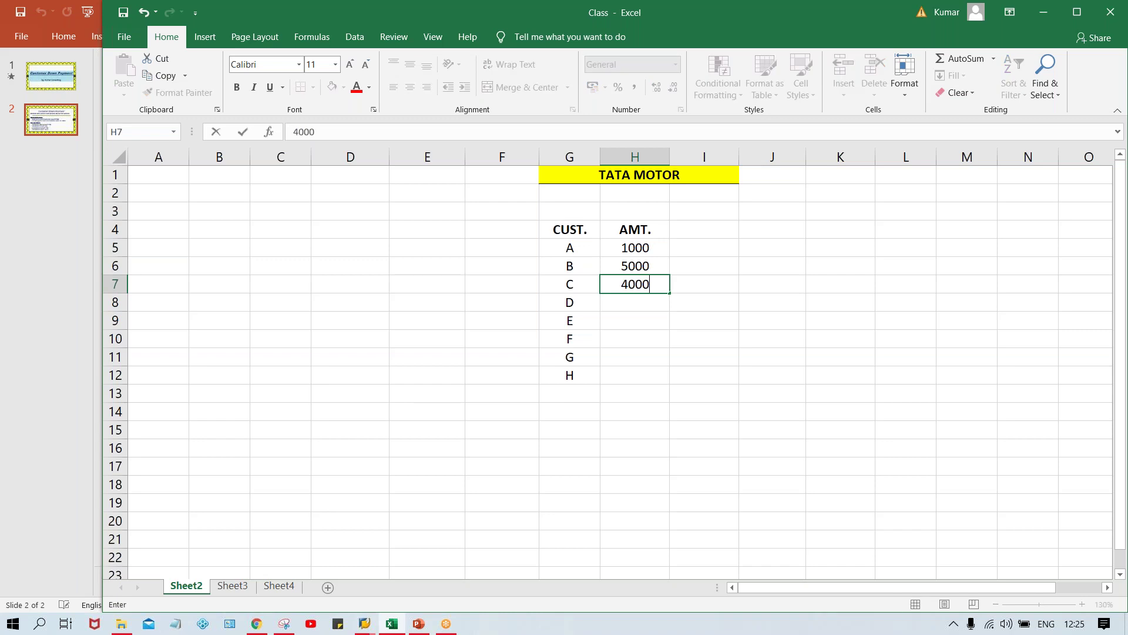
{"action": "key", "text": "Return"}
{"action": "type", "text": "6000"}
{"action": "key", "text": "Return"}
{"action": "type", "text": "3000"}
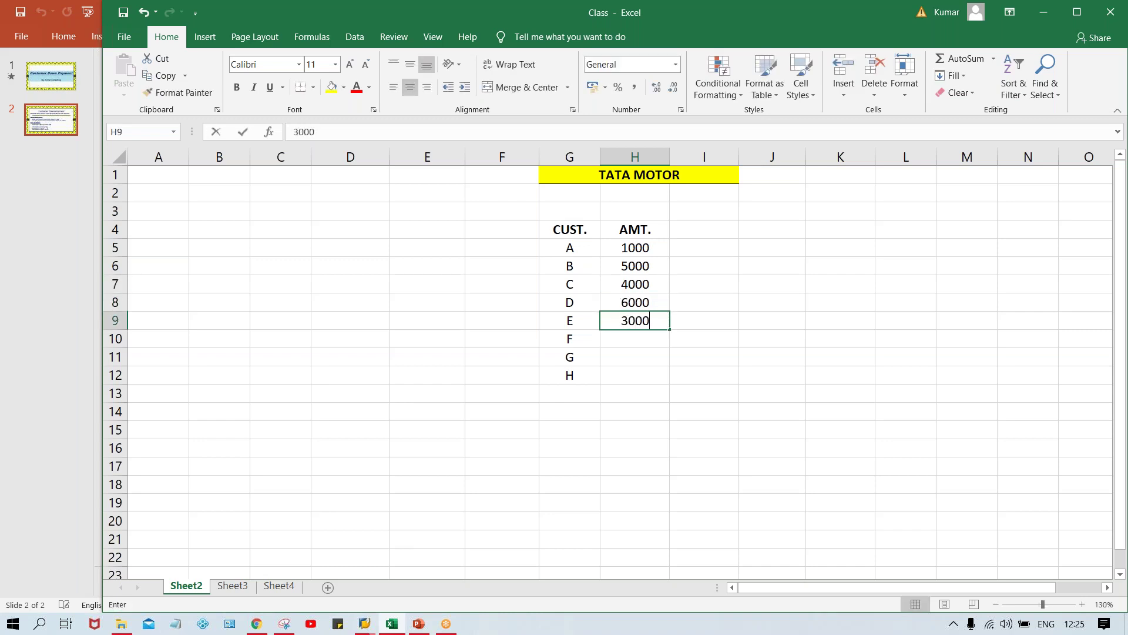
{"action": "key", "text": "Return"}
{"action": "type", "text": "5"}
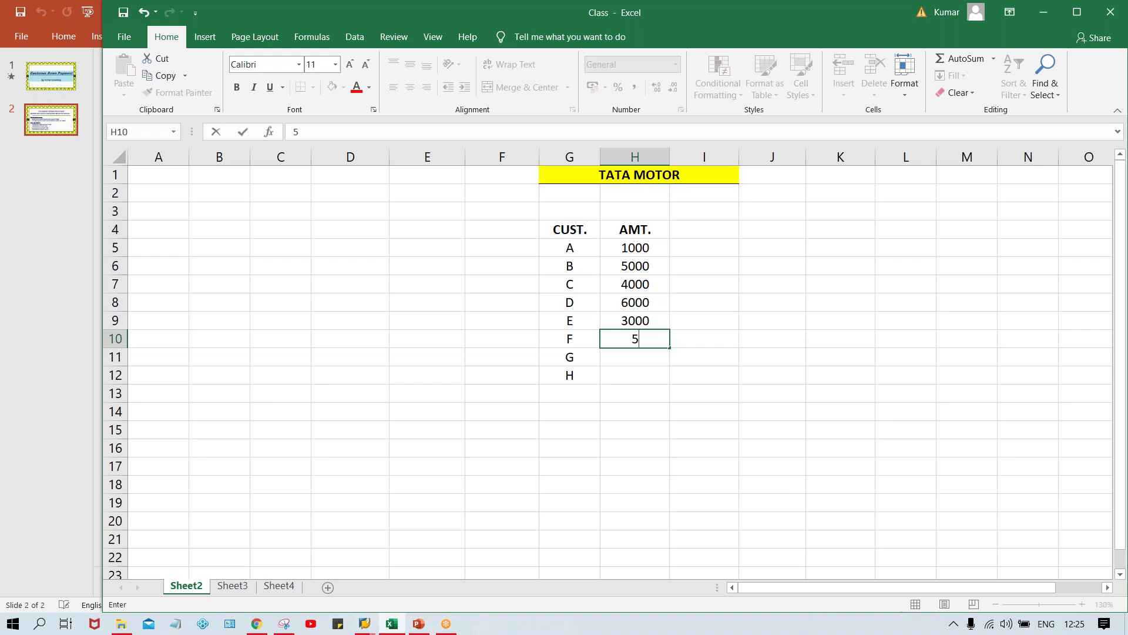
{"action": "type", "text": "500"}
{"action": "key", "text": "Return"}
{"action": "type", "text": "3500"}
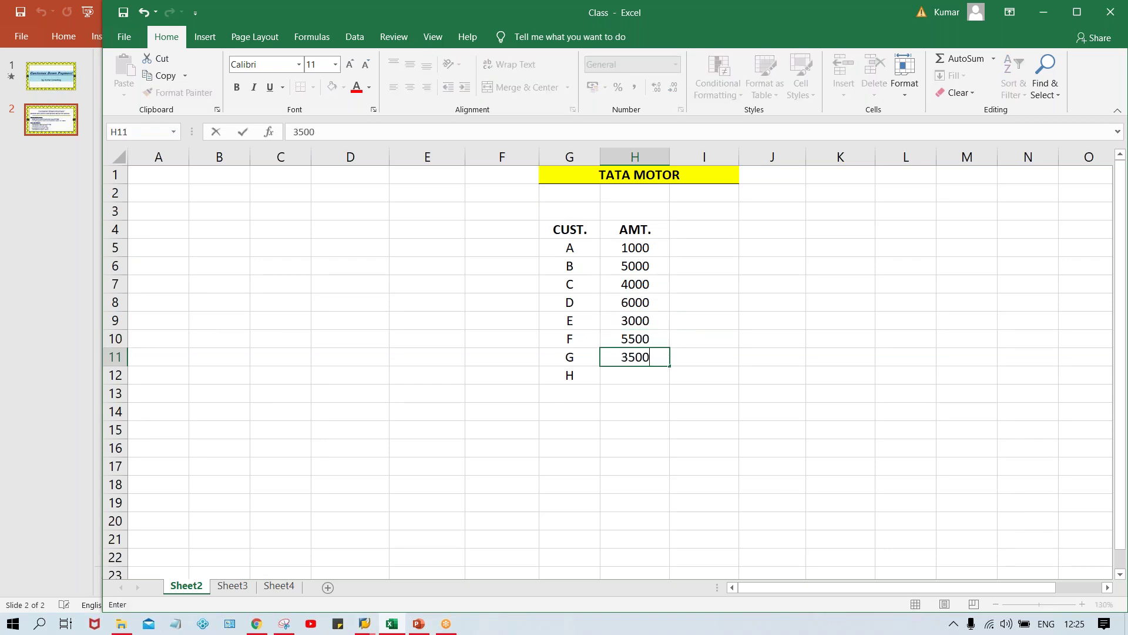
{"action": "key", "text": "Return"}
{"action": "type", "text": "4000"}
{"action": "key", "text": "Return"}
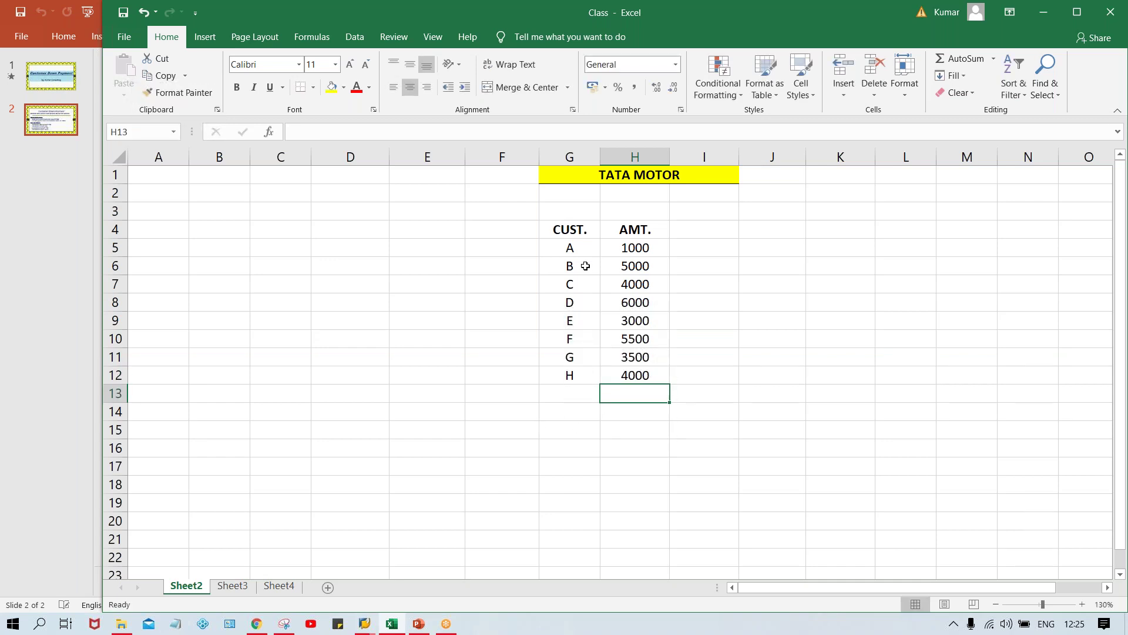
Review the customers in G5:G12 together with their amounts in H5:H12.
{"action": "left_click", "coordinate": [641, 246]}
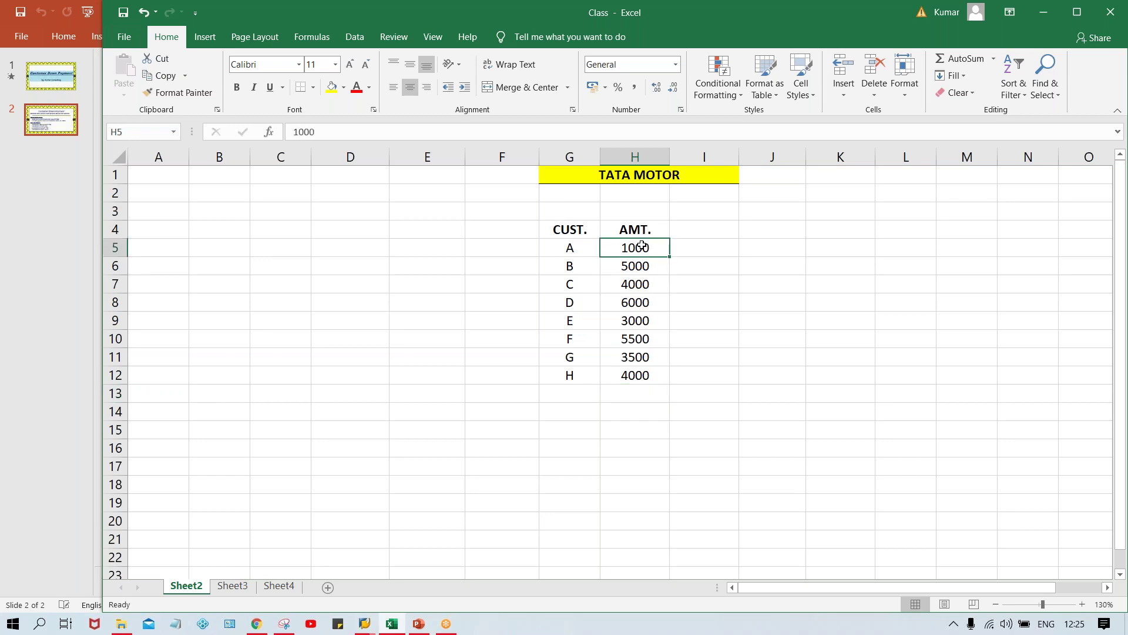
{"action": "left_click", "coordinate": [626, 284]}
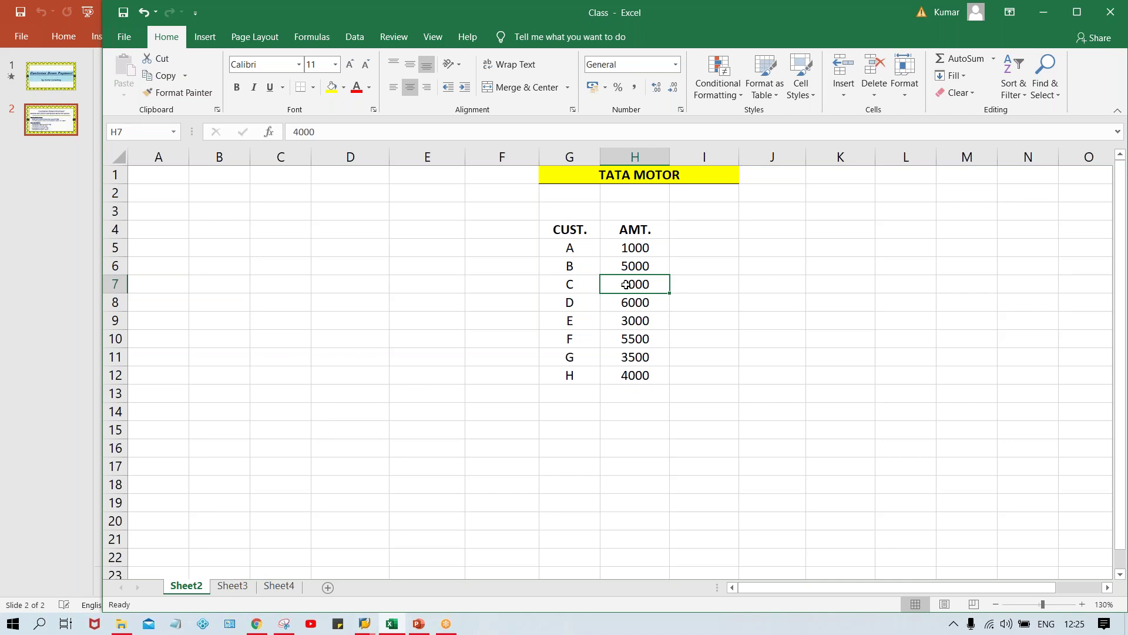
{"action": "left_click_drag", "start_coordinate": [641, 250], "coordinate": [645, 375]}
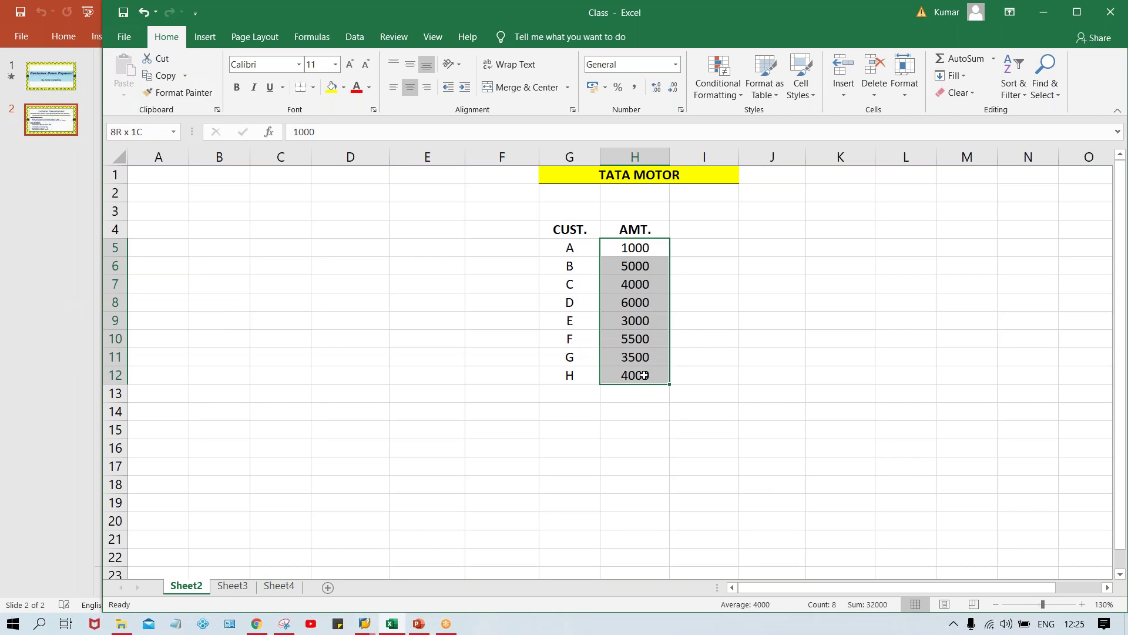
{"action": "left_click_drag", "start_coordinate": [644, 375], "coordinate": [643, 375]}
{"action": "left_click", "coordinate": [581, 250]}
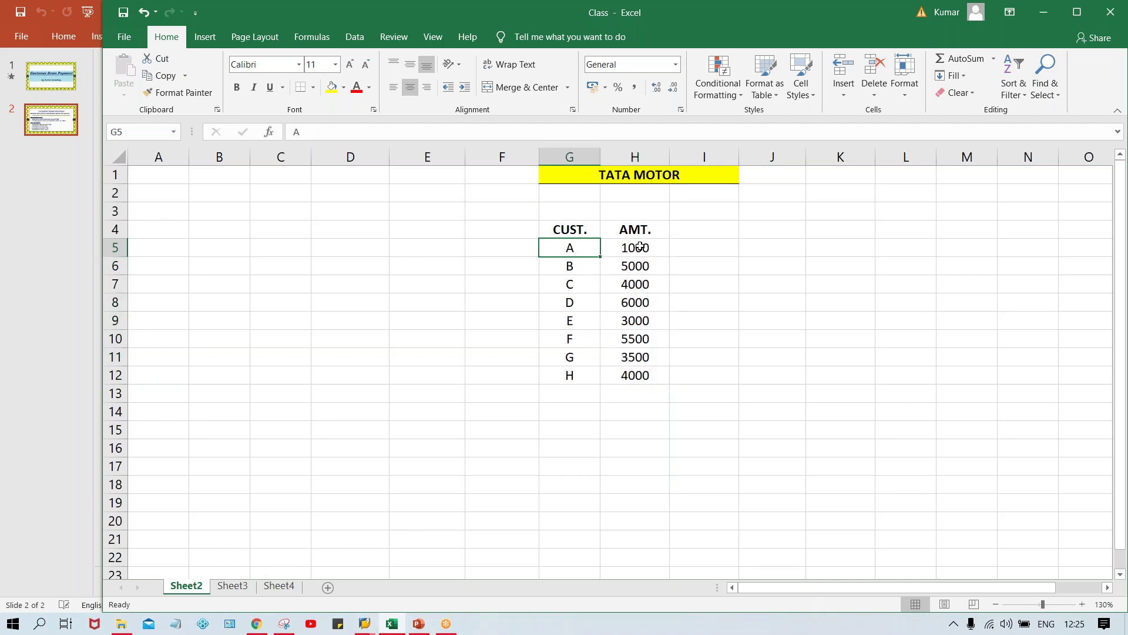
{"action": "left_click", "coordinate": [566, 263]}
{"action": "left_click", "coordinate": [573, 288]}
{"action": "left_click", "coordinate": [573, 320]}
{"action": "left_click", "coordinate": [579, 252]}
{"action": "left_click", "coordinate": [641, 238]}
{"action": "left_click", "coordinate": [630, 263]}
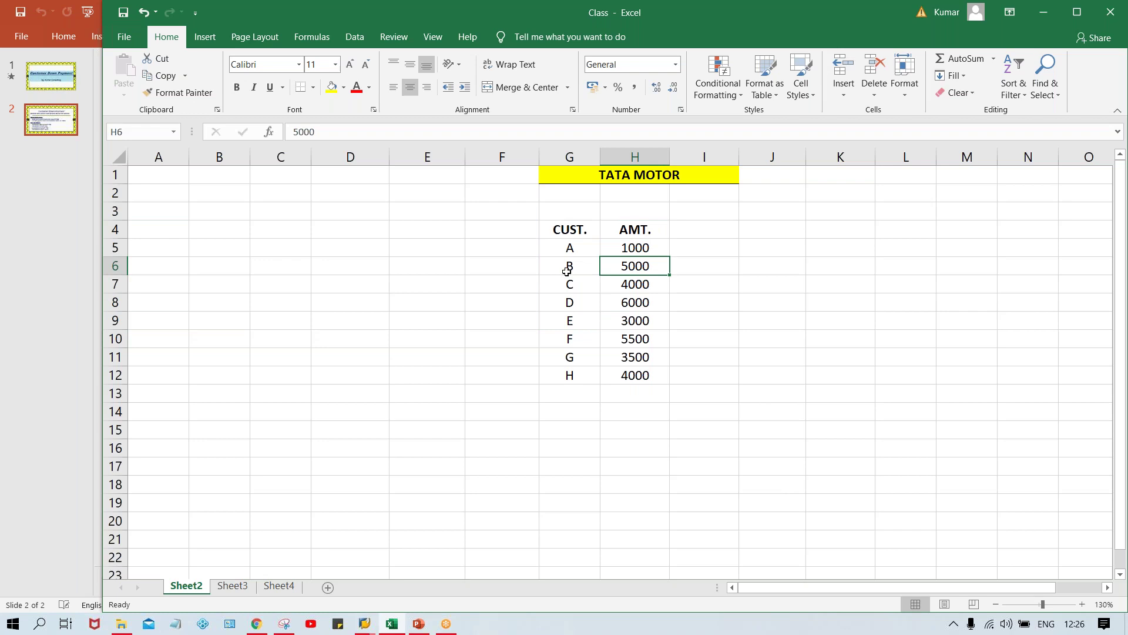
Check the sum of the amounts in H5:H12 and enter 32K as the total in cell H14.
{"action": "left_click_drag", "start_coordinate": [646, 247], "coordinate": [649, 376]}
{"action": "left_click", "coordinate": [643, 410]}
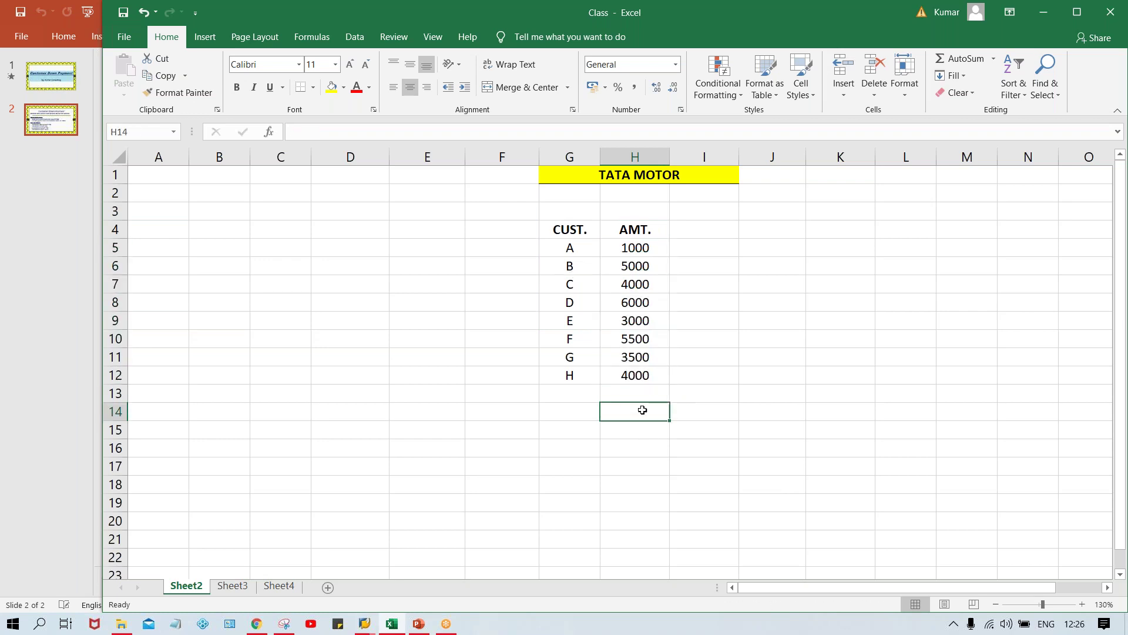
{"action": "type", "text": "32K"}
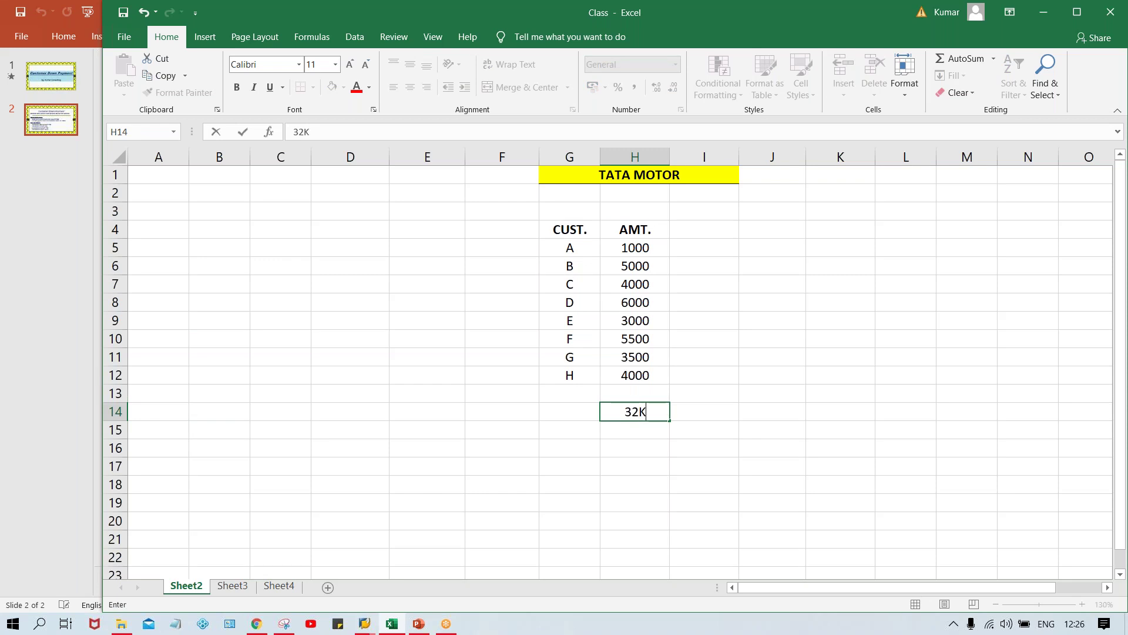
{"action": "key", "text": "Return"}
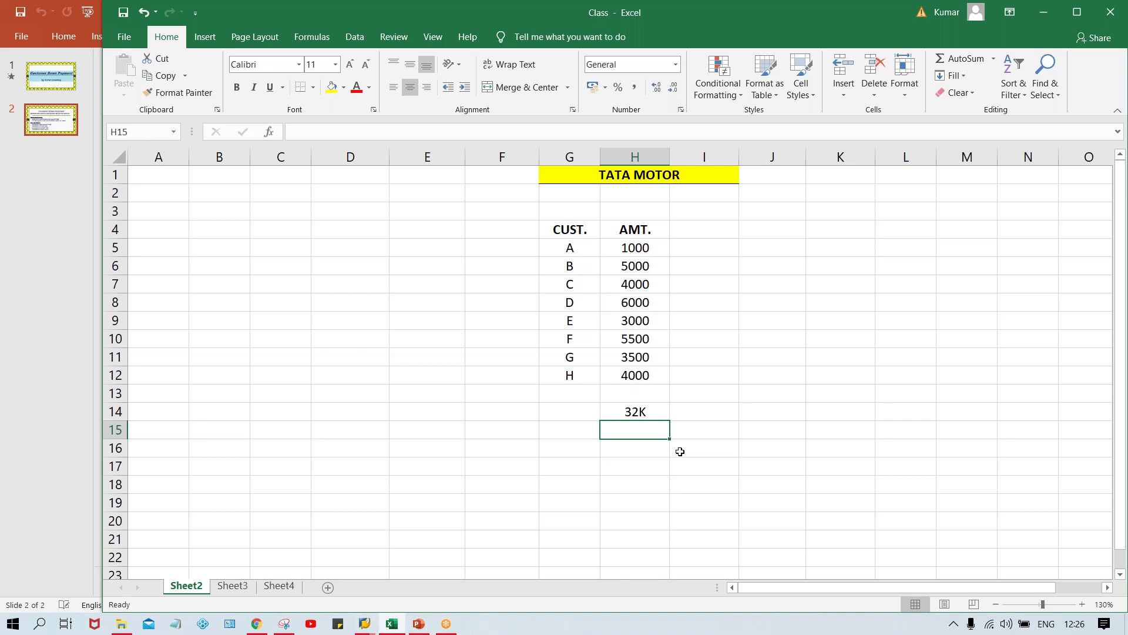
{"action": "left_click_drag", "start_coordinate": [640, 243], "coordinate": [652, 369]}
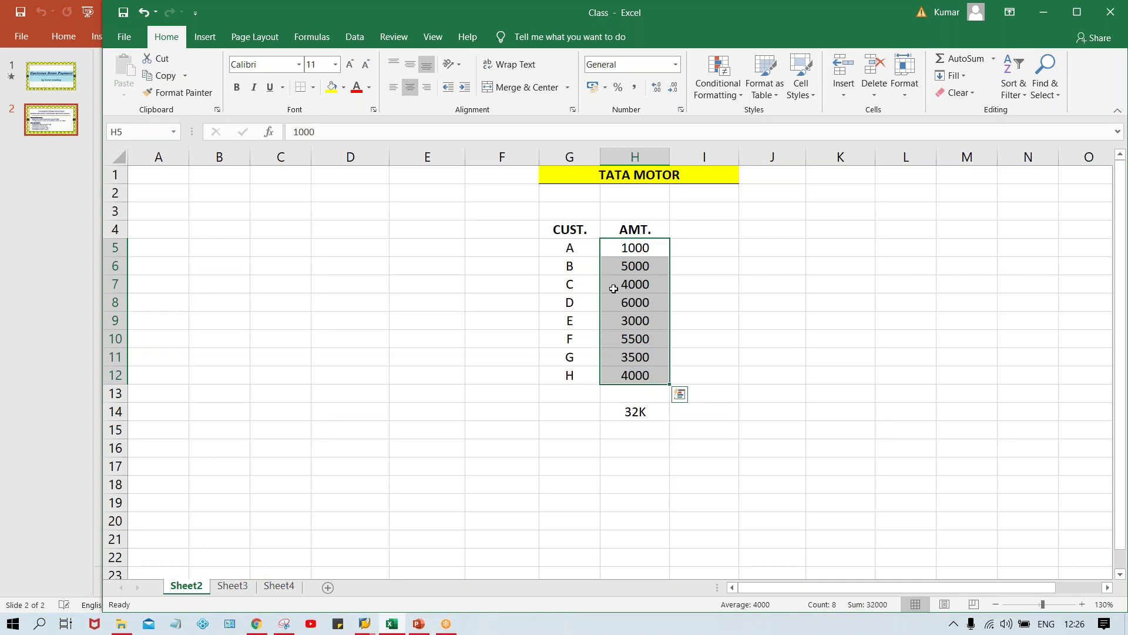
{"action": "left_click", "coordinate": [615, 251]}
{"action": "left_click", "coordinate": [635, 272]}
{"action": "left_click", "coordinate": [630, 303]}
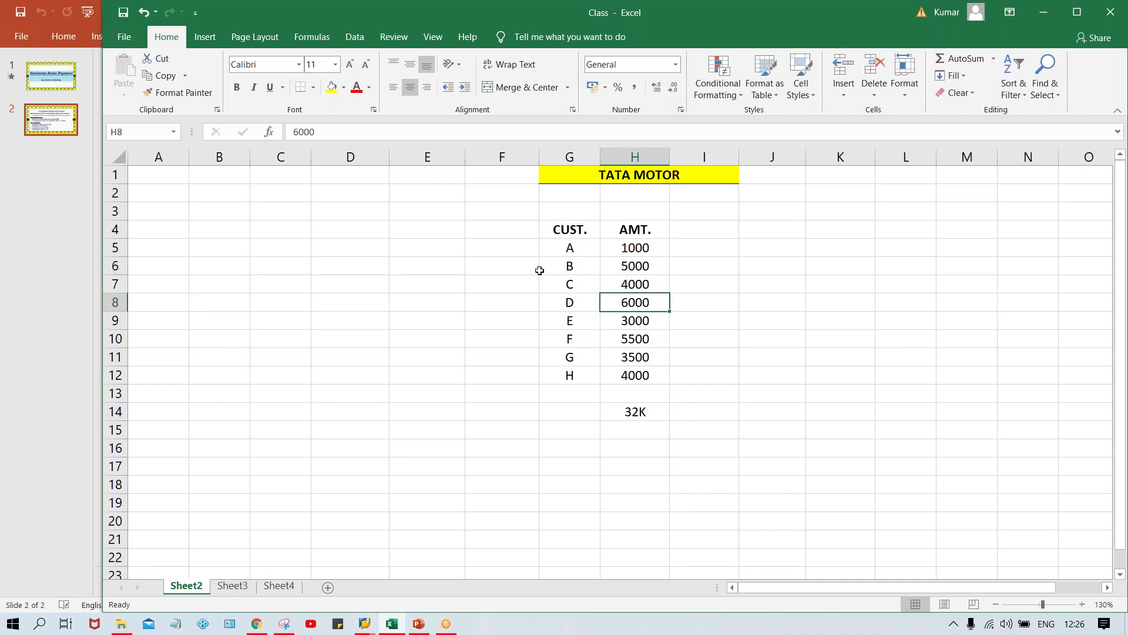
Add the bold heading RECON. ACT in cell F4, before the customer heading.
{"action": "left_click", "coordinate": [509, 233]}
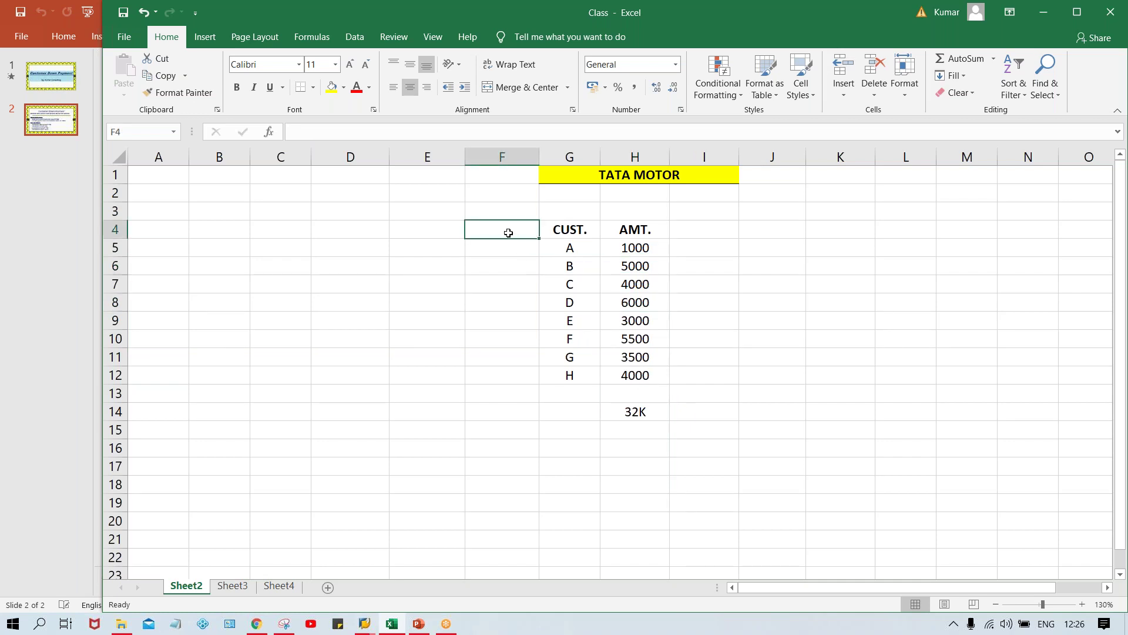
{"action": "type", "text": "RECO"}
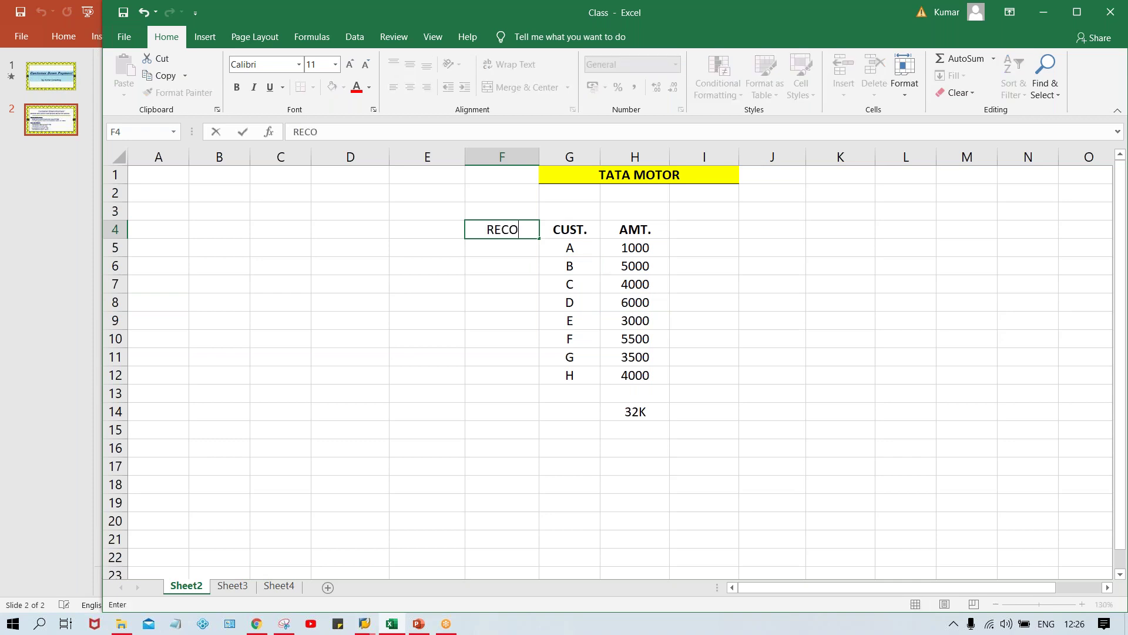
{"action": "type", "text": "N. ACT"}
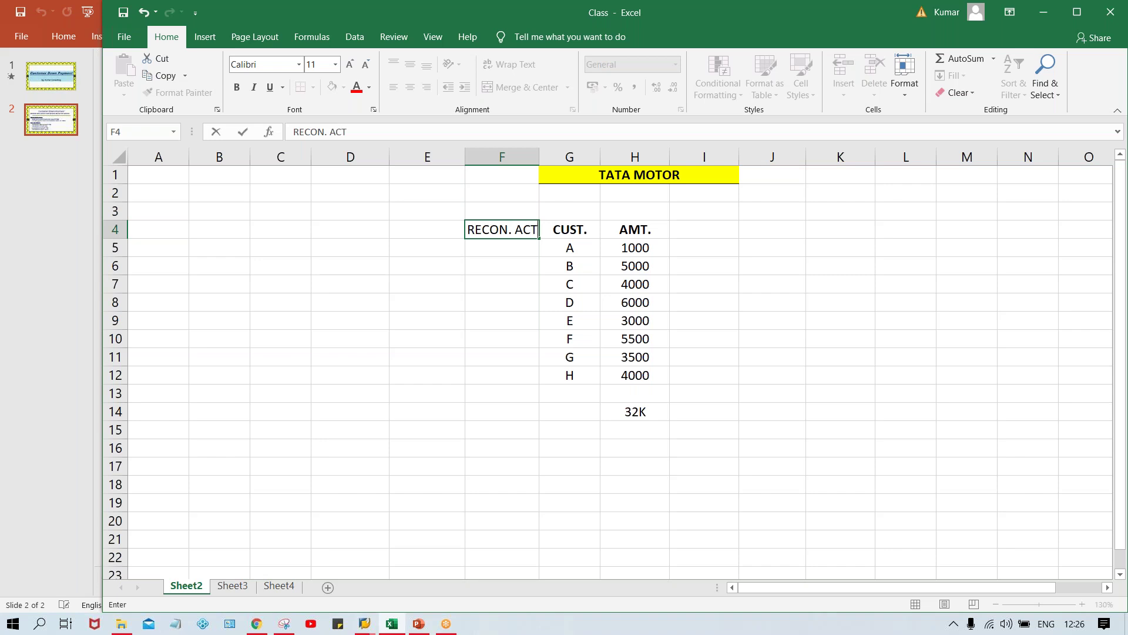
{"action": "key", "text": "Return"}
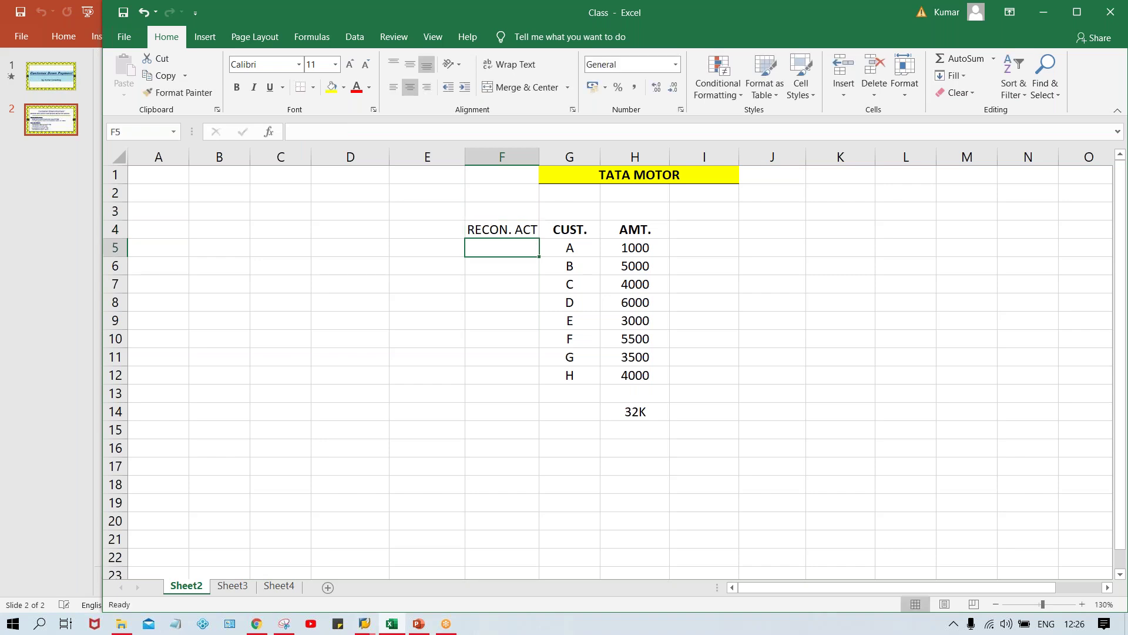
{"action": "left_click", "coordinate": [499, 231]}
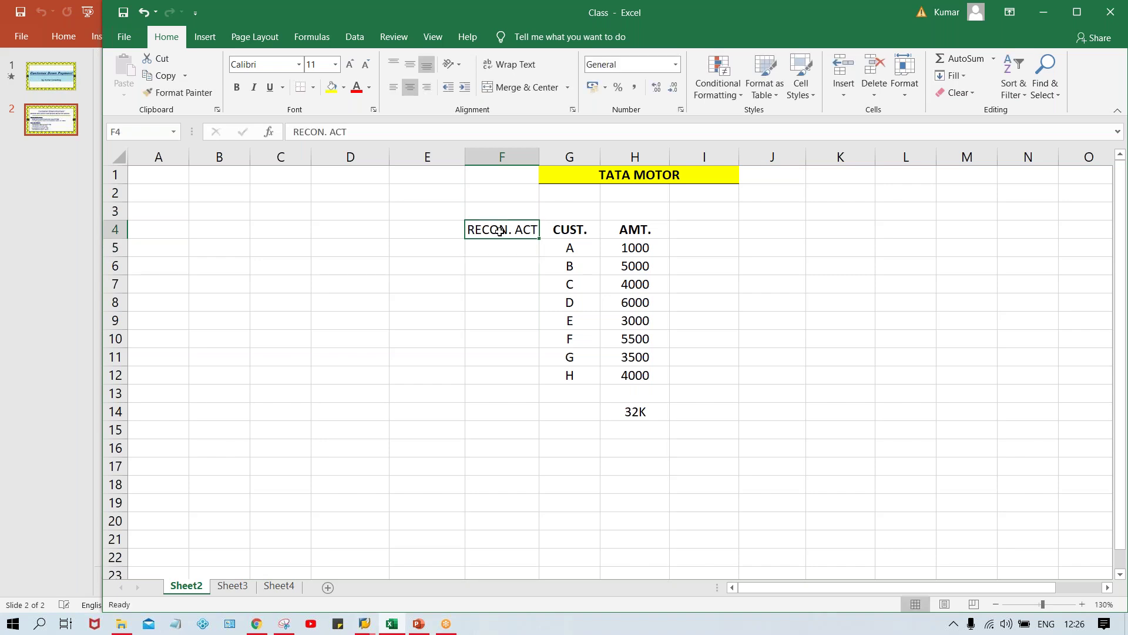
{"action": "key", "text": "ctrl+b"}
Enter the reconciliation account number in cell F5 and fill it down to F12 for all customers.
{"action": "left_click", "coordinate": [494, 251]}
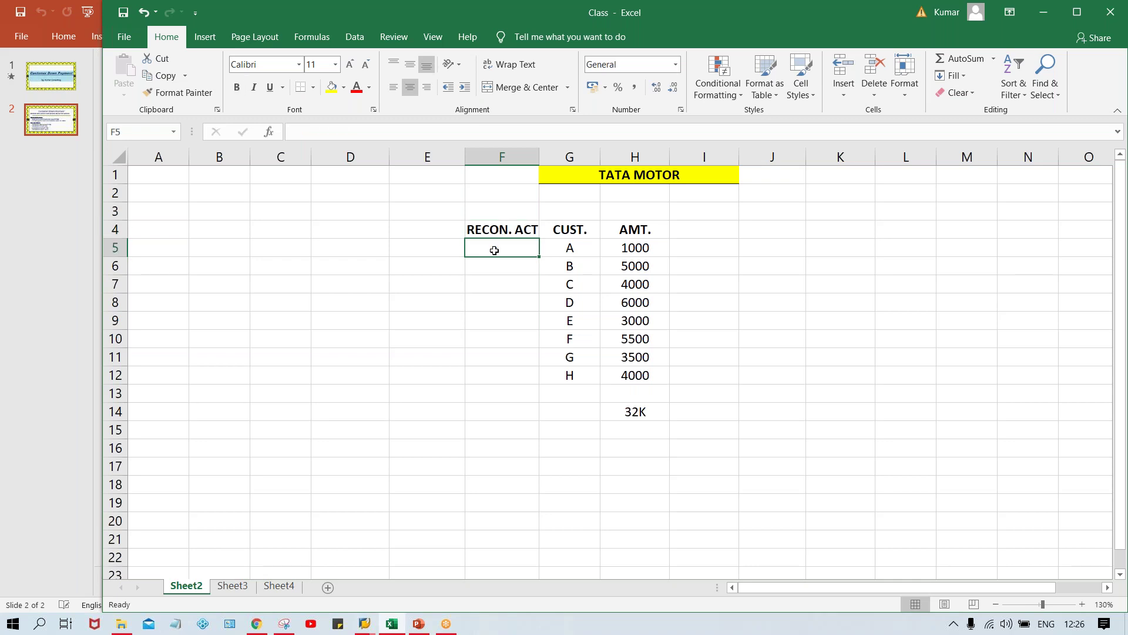
{"action": "type", "text": "1005"}
{"action": "key", "text": "Return"}
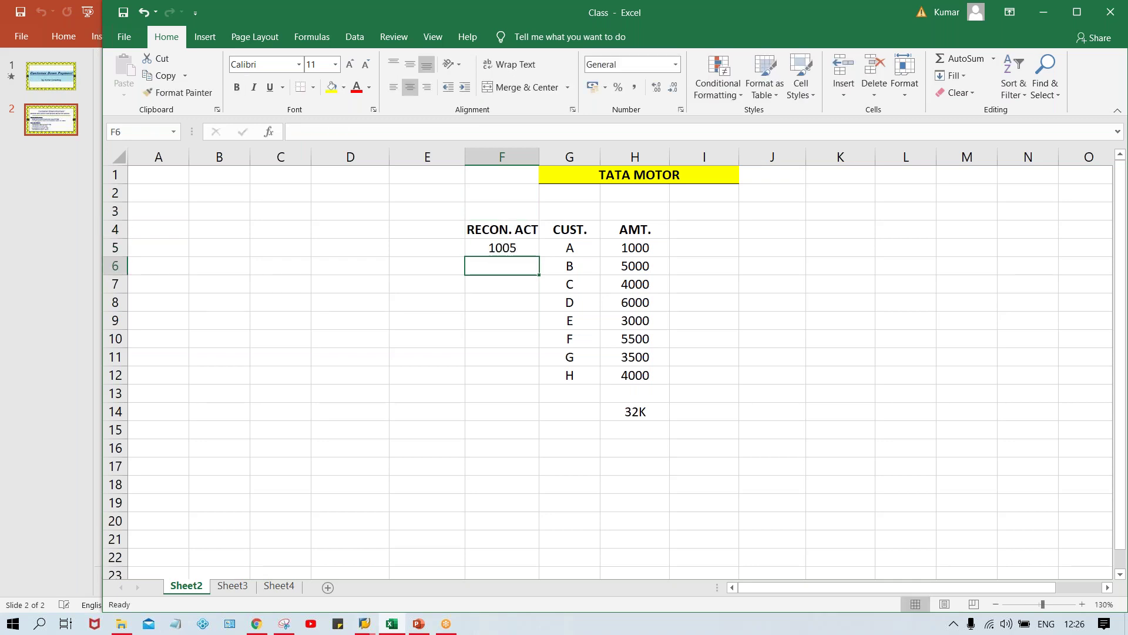
{"action": "key", "text": "Up"}
{"action": "left_click_drag", "start_coordinate": [517, 246], "coordinate": [522, 375]}
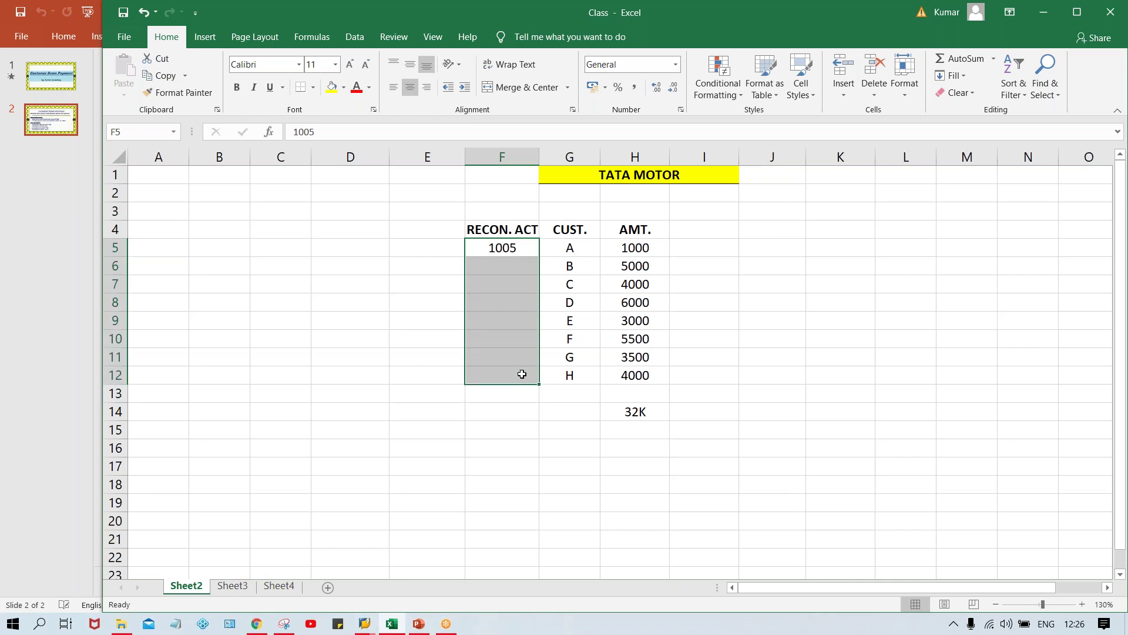
{"action": "key", "text": "ctrl+d"}
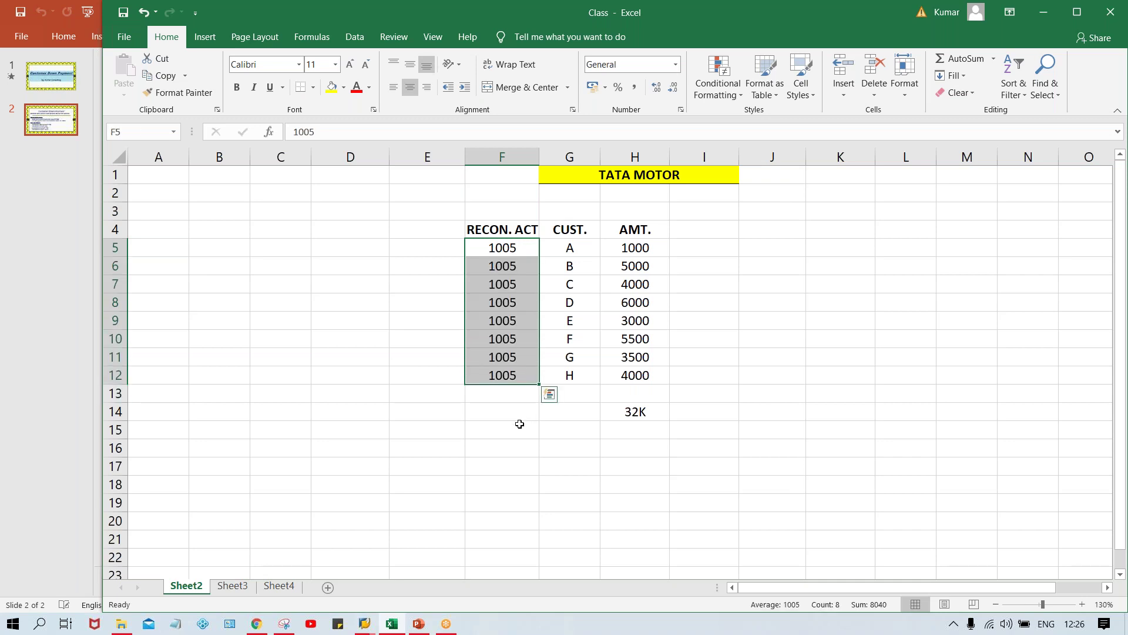
{"action": "left_click", "coordinate": [587, 253]}
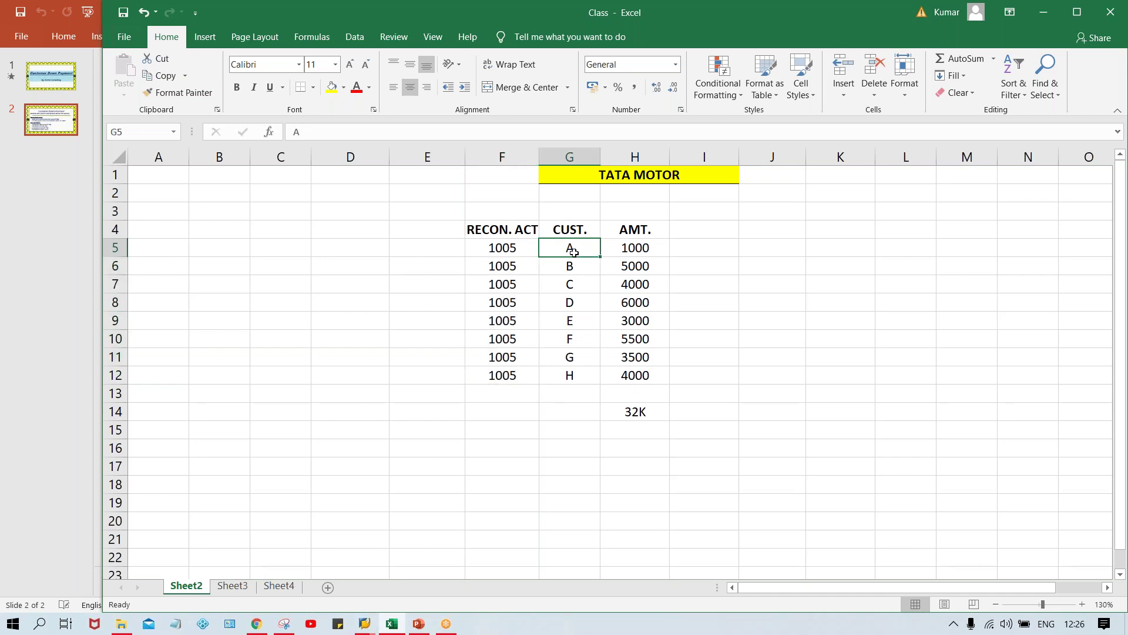
{"action": "left_click", "coordinate": [507, 248]}
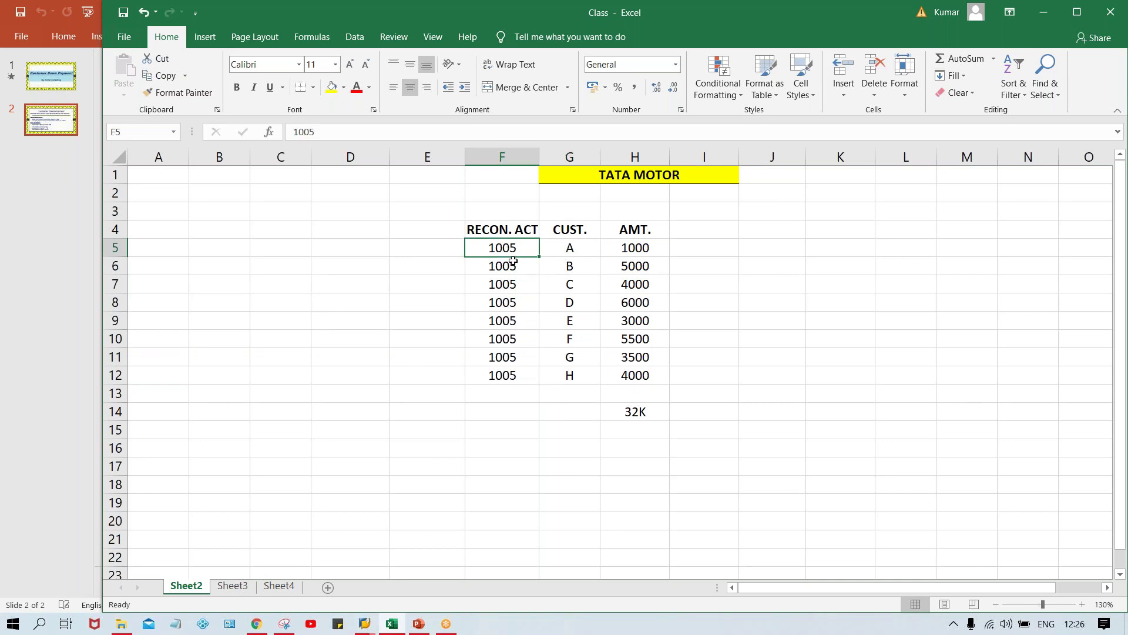
{"action": "left_click", "coordinate": [576, 265]}
{"action": "left_click", "coordinate": [566, 284]}
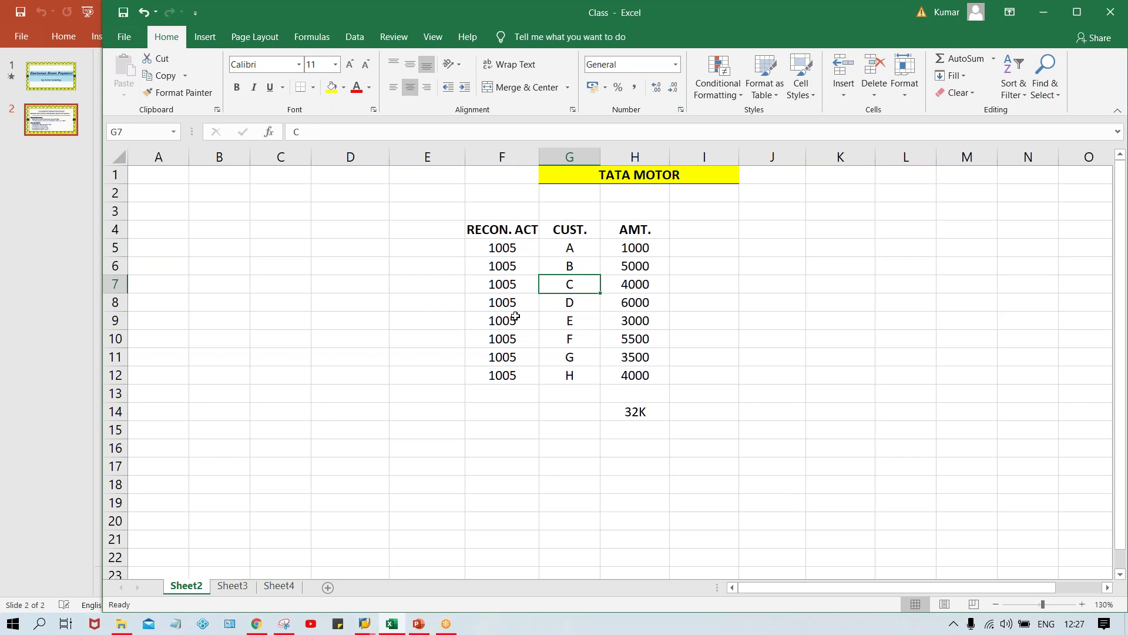
{"action": "left_click_drag", "start_coordinate": [493, 249], "coordinate": [494, 379]}
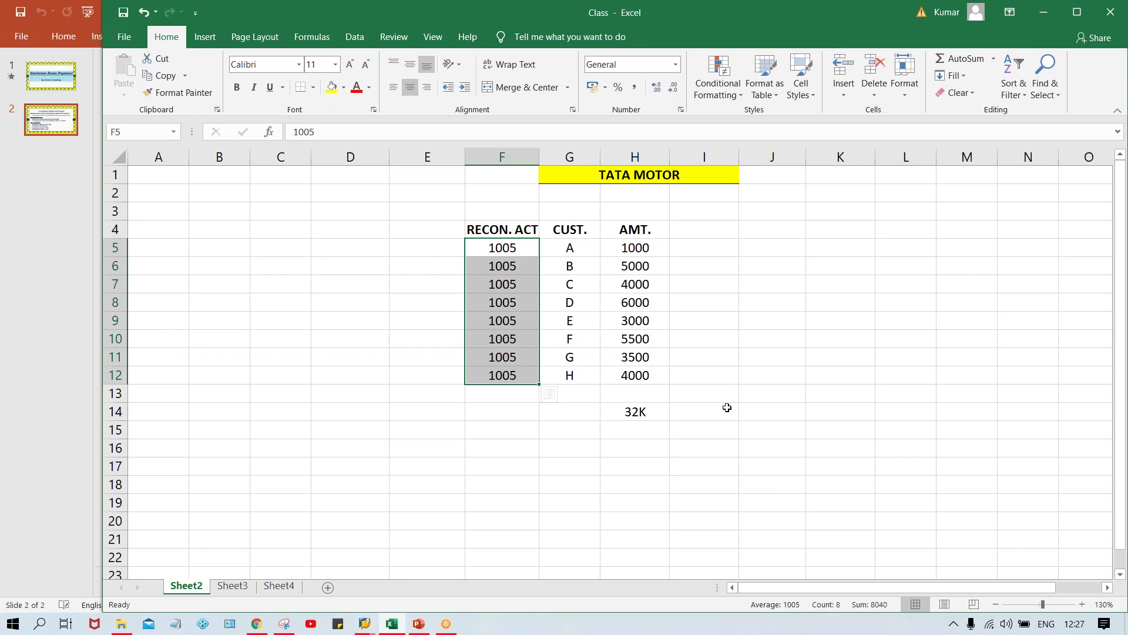
Review the customers in column G together with their amounts and reconciliation accounts in rows 5 to 9.
{"action": "left_click", "coordinate": [635, 255]}
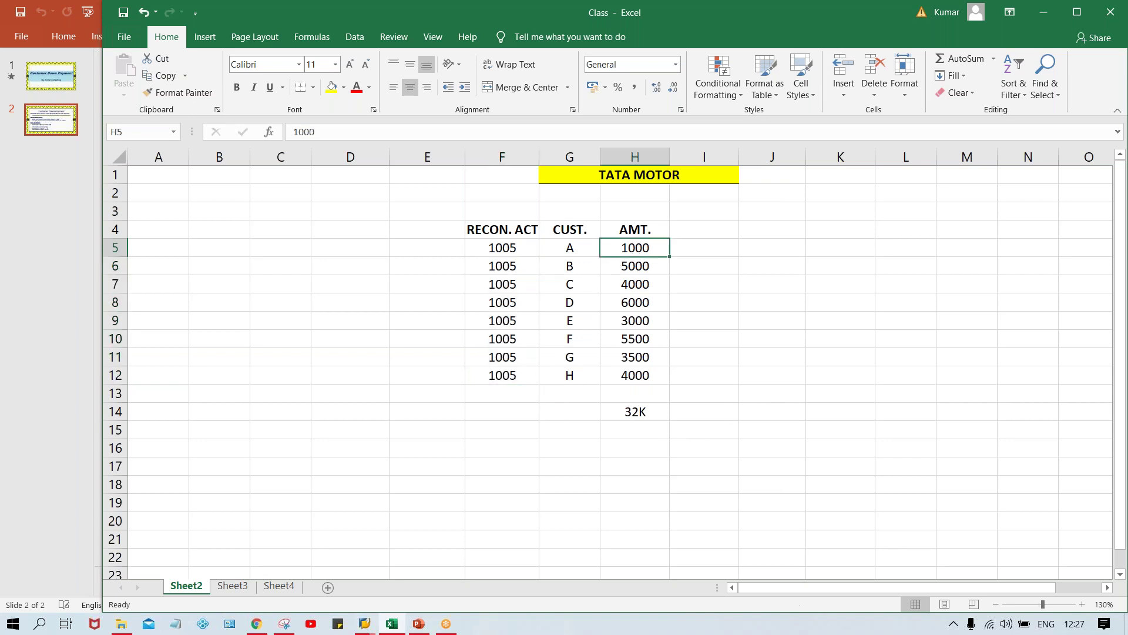
{"action": "left_click", "coordinate": [568, 263]}
{"action": "left_click", "coordinate": [580, 245]}
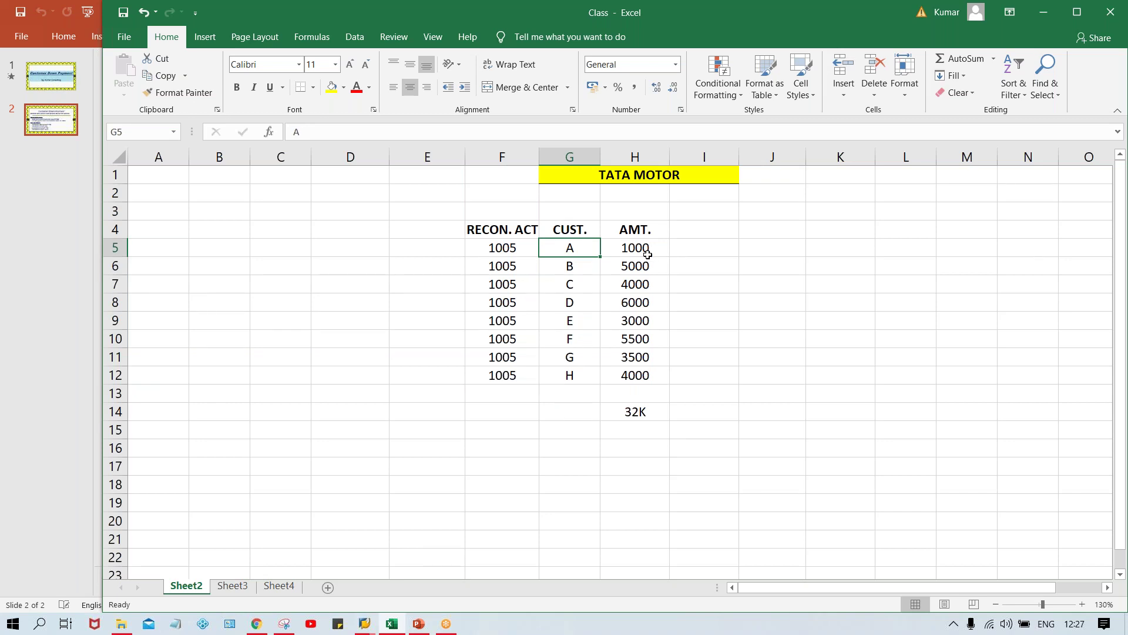
{"action": "left_click", "coordinate": [522, 244]}
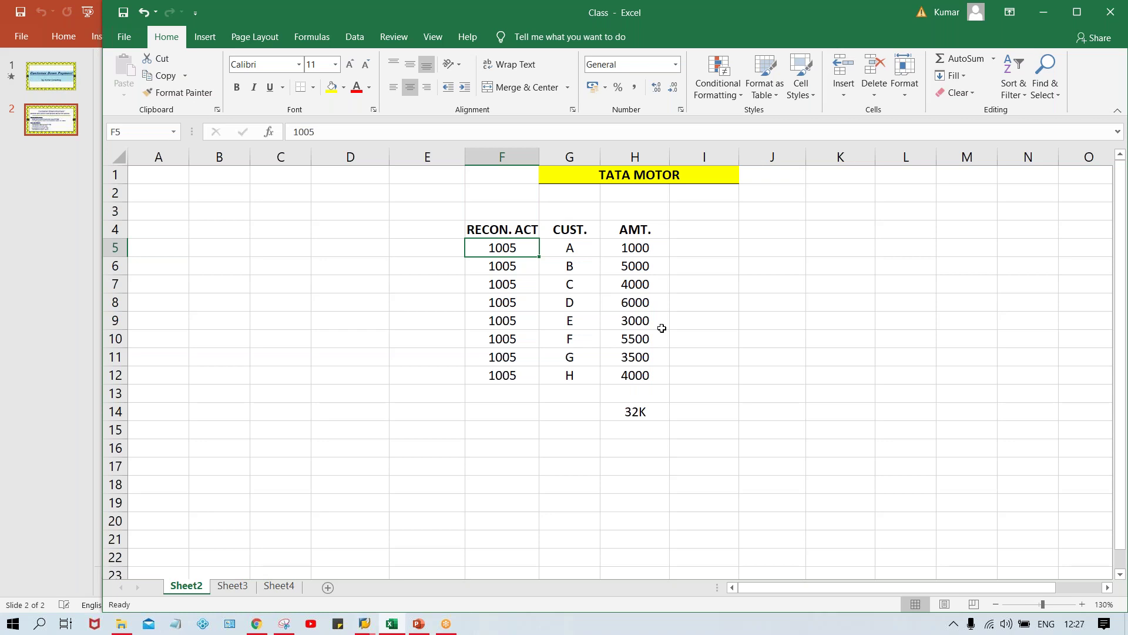
{"action": "left_click", "coordinate": [569, 266]}
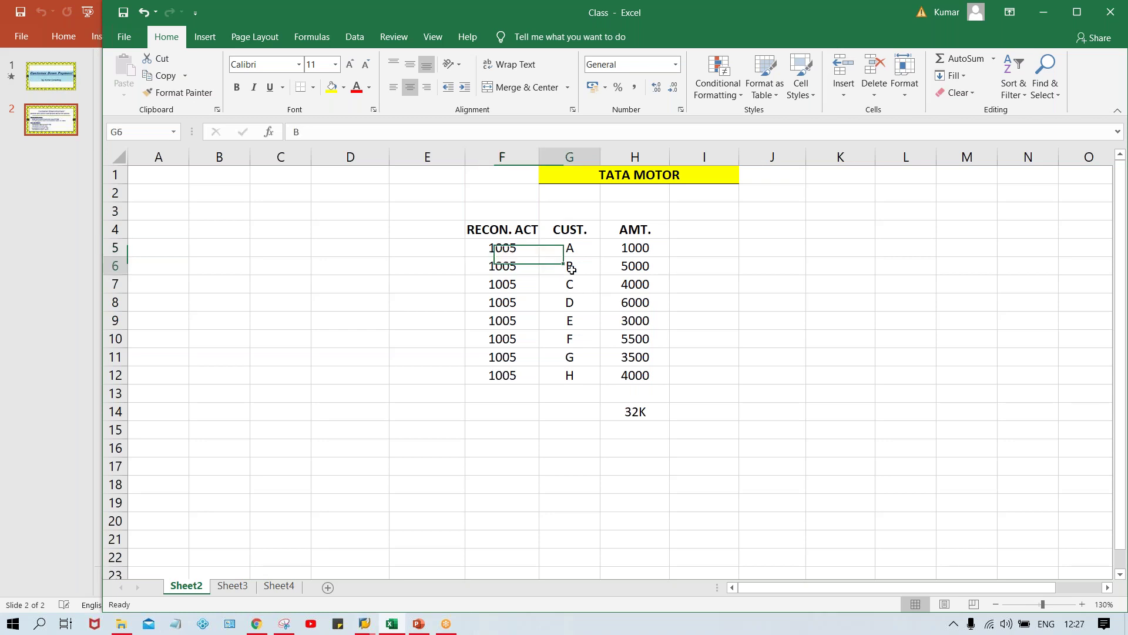
{"action": "left_click", "coordinate": [568, 285]}
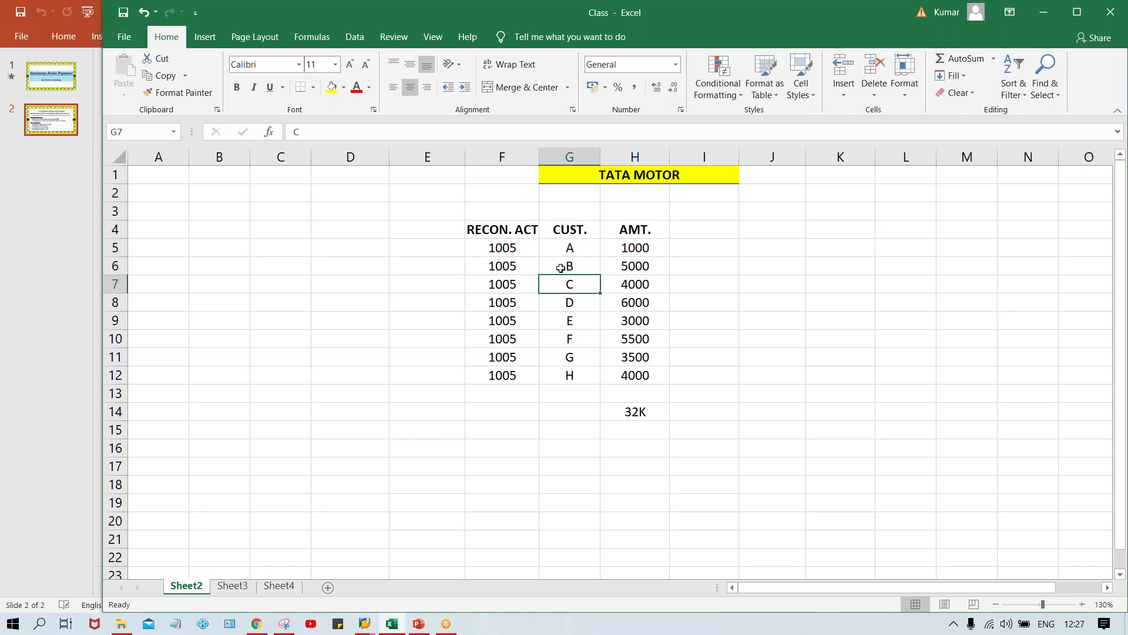
{"action": "left_click", "coordinate": [513, 280]}
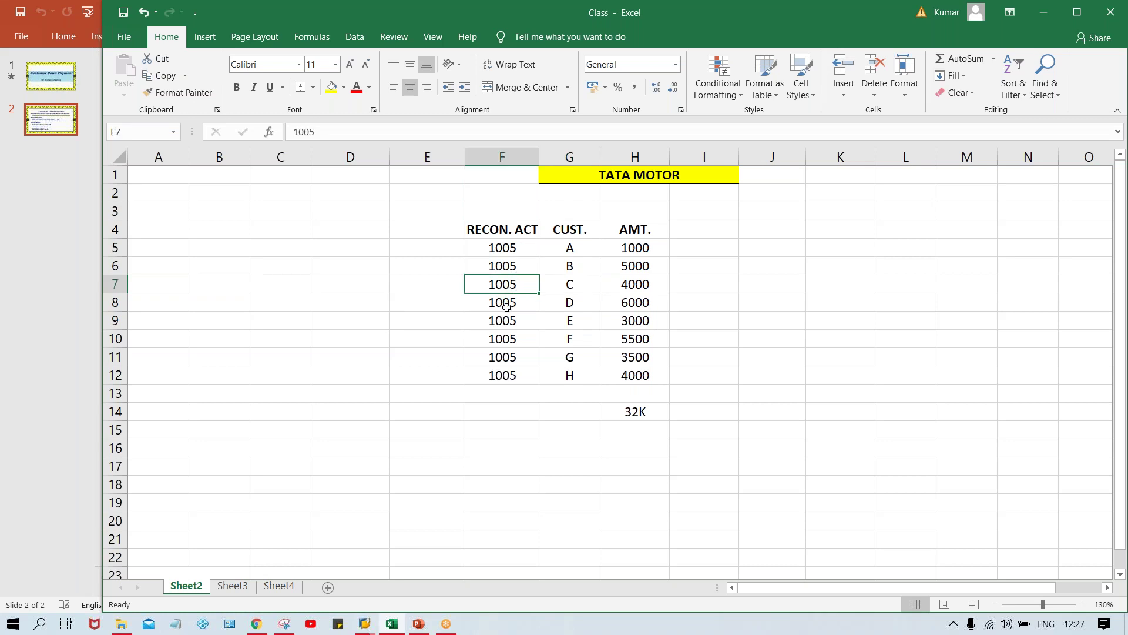
{"action": "left_click", "coordinate": [506, 307]}
{"action": "left_click", "coordinate": [507, 321]}
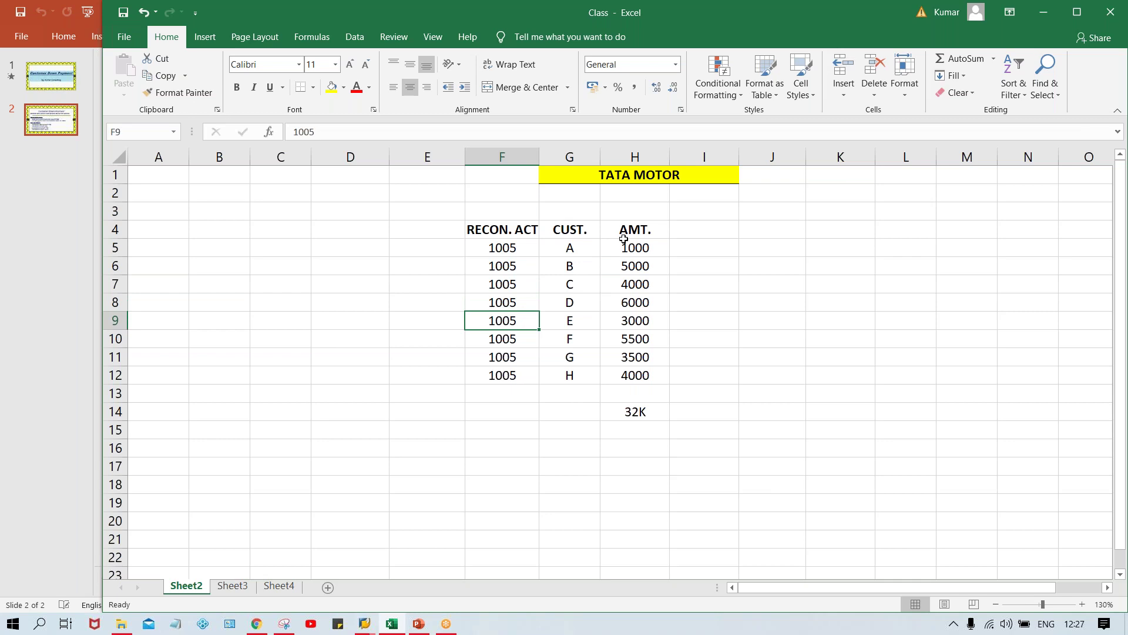
Check the sum of the amounts in H5:H12 and enter 32K as the reconciliation account total in cell F14.
{"action": "left_click_drag", "start_coordinate": [625, 242], "coordinate": [644, 374]}
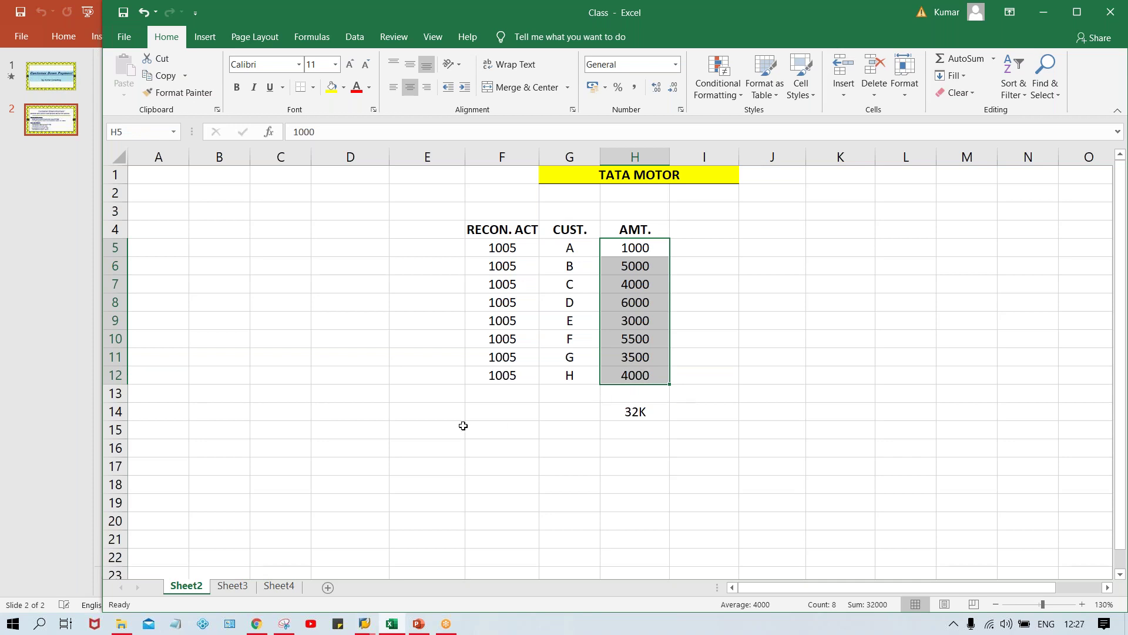
{"action": "left_click", "coordinate": [504, 406]}
{"action": "type", "text": "32K"}
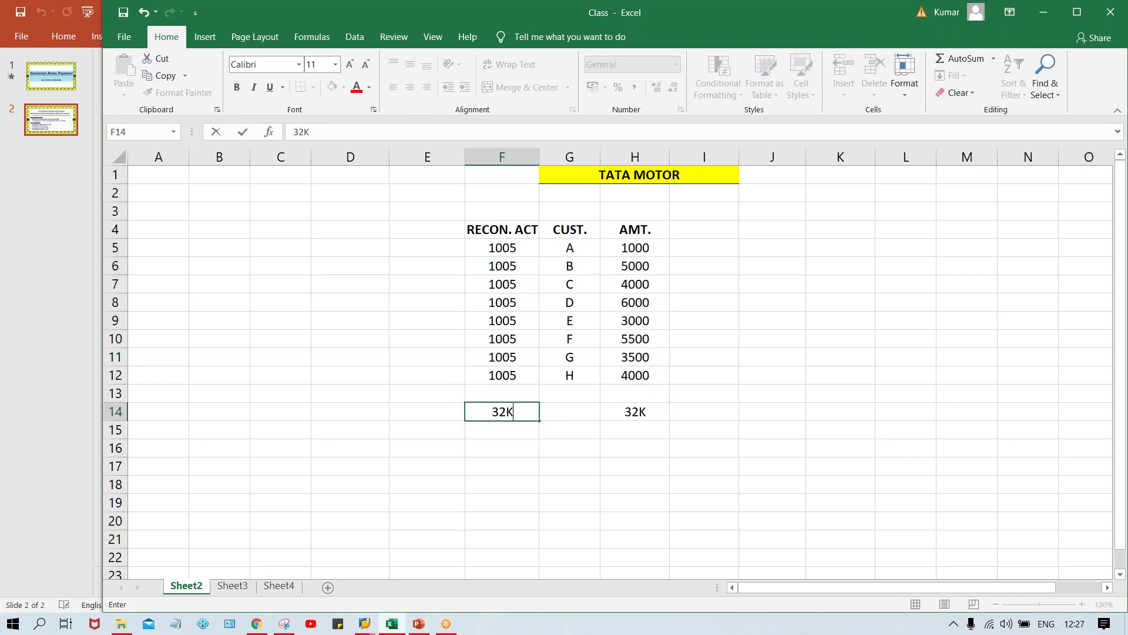
{"action": "key", "text": "Return"}
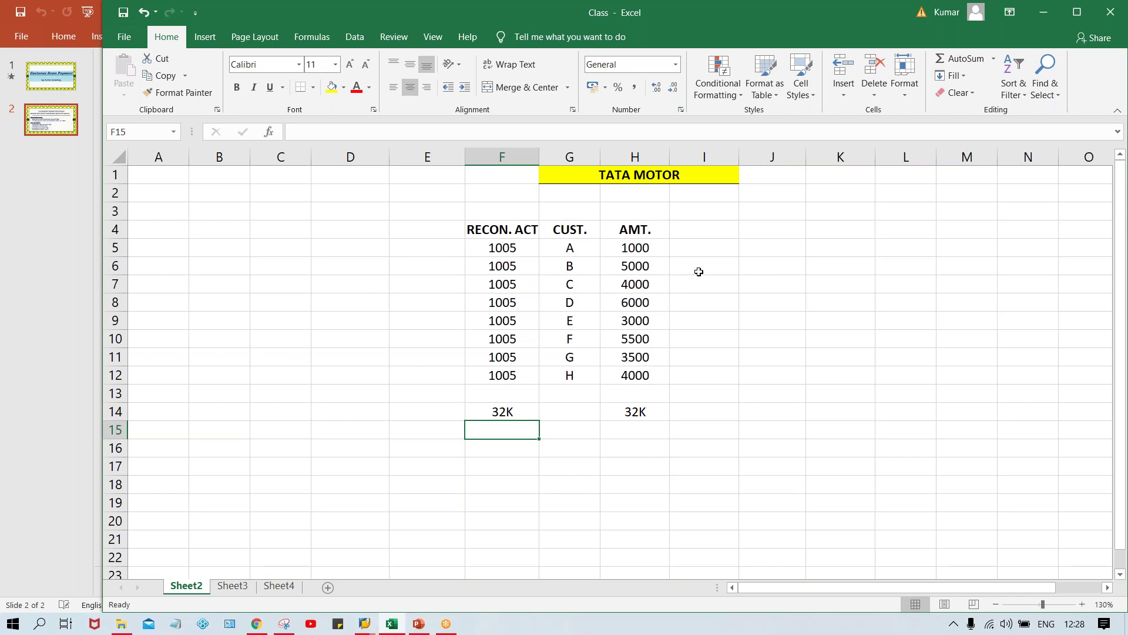
Add the bold heading DP in cell I4 and apply a bottom border to the headings in F4:I4.
{"action": "left_click", "coordinate": [703, 228]}
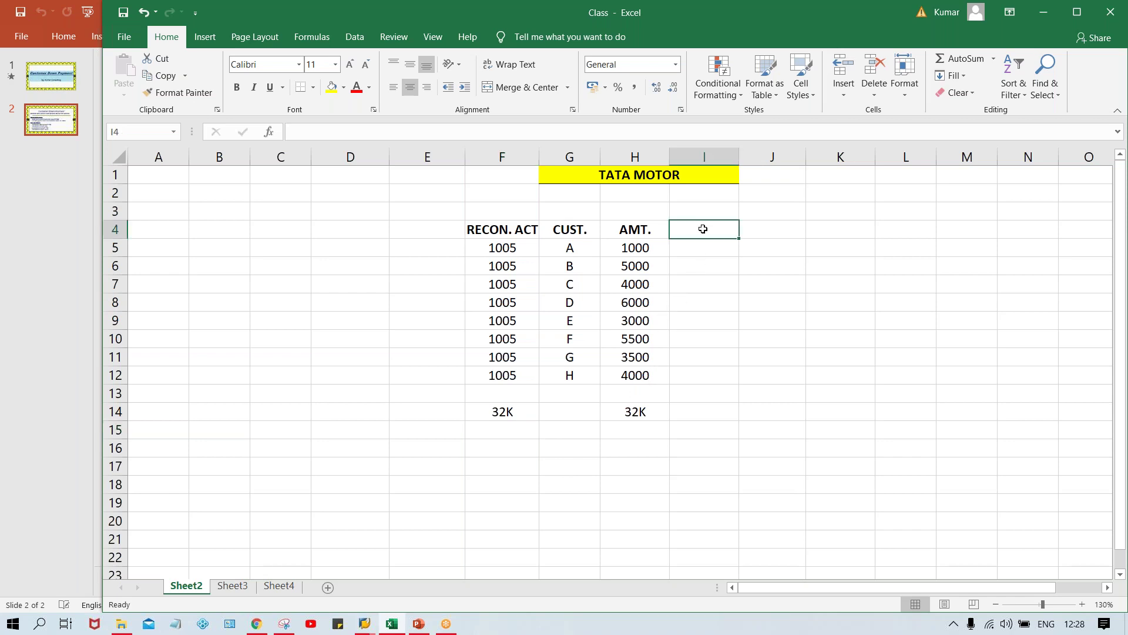
{"action": "type", "text": "DP"}
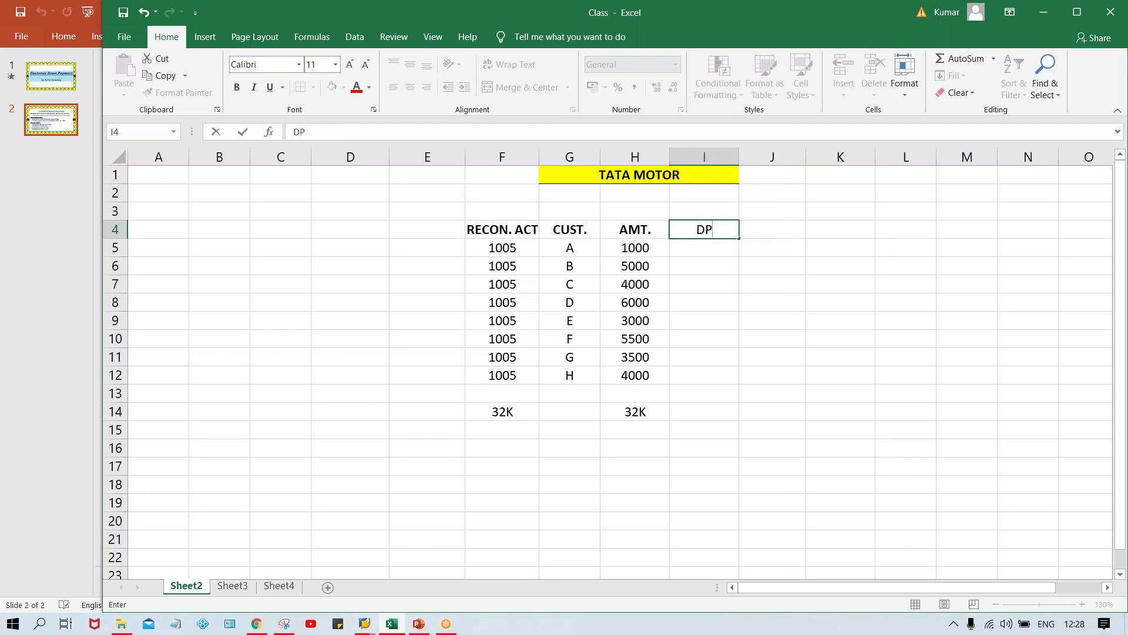
{"action": "key", "text": "Return"}
{"action": "key", "text": "ctrl+b"}
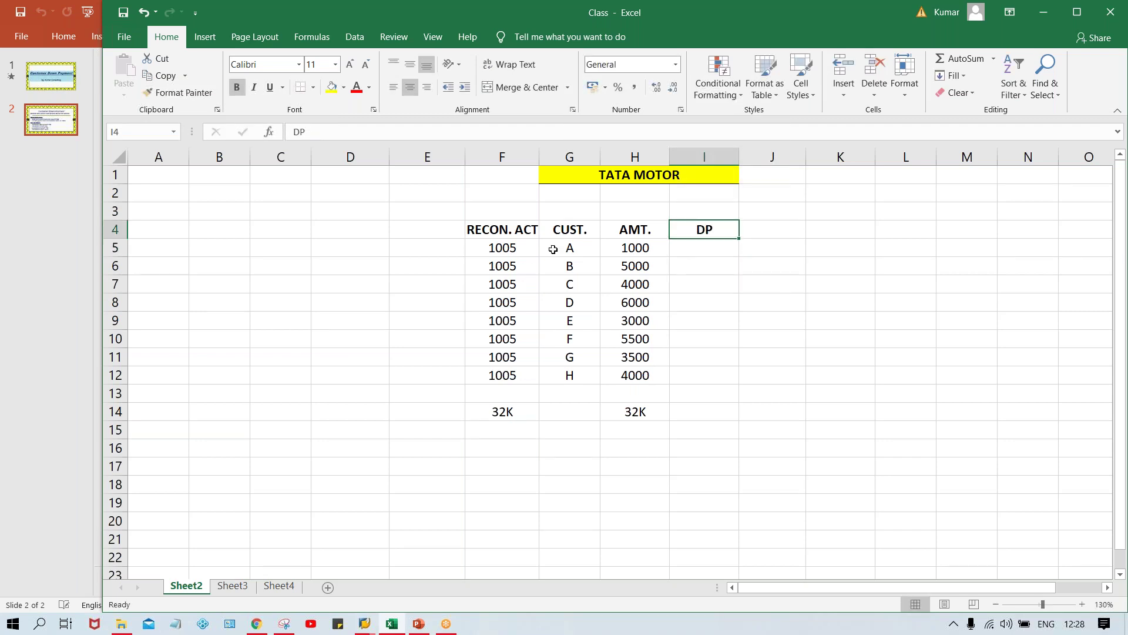
{"action": "left_click_drag", "start_coordinate": [502, 231], "coordinate": [705, 230]}
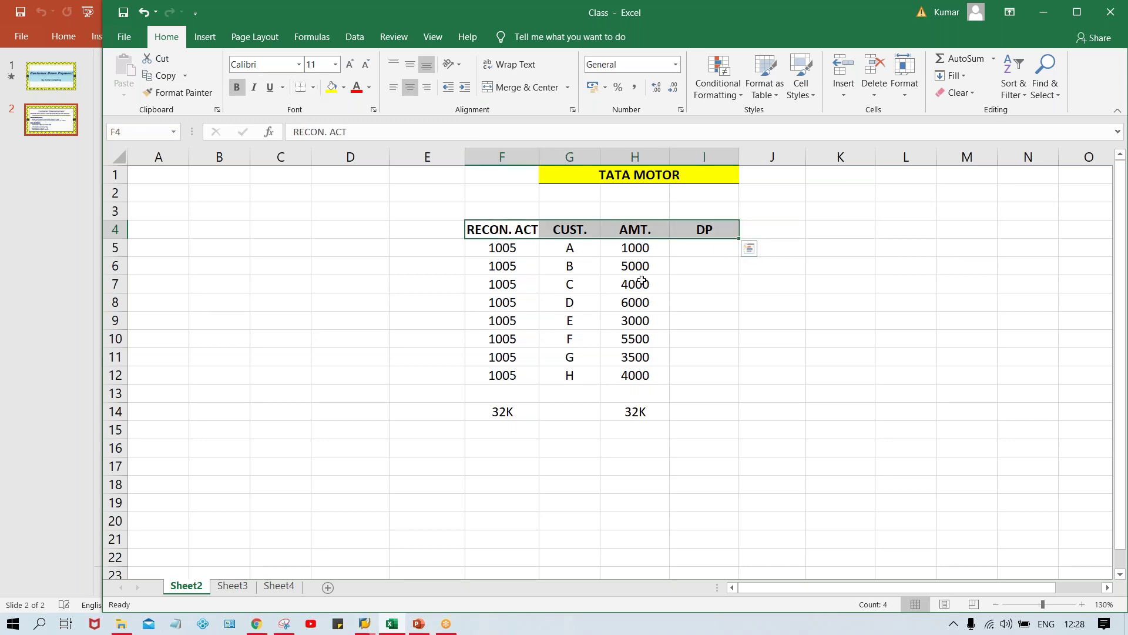
Enter the DP amounts 2000 for customer B, 2500 for D, 1500 for E, 2000 for F and 1000 for H.
{"action": "left_click", "coordinate": [687, 267]}
{"action": "type", "text": "2000"}
{"action": "key", "text": "Return"}
{"action": "key", "text": "Return"}
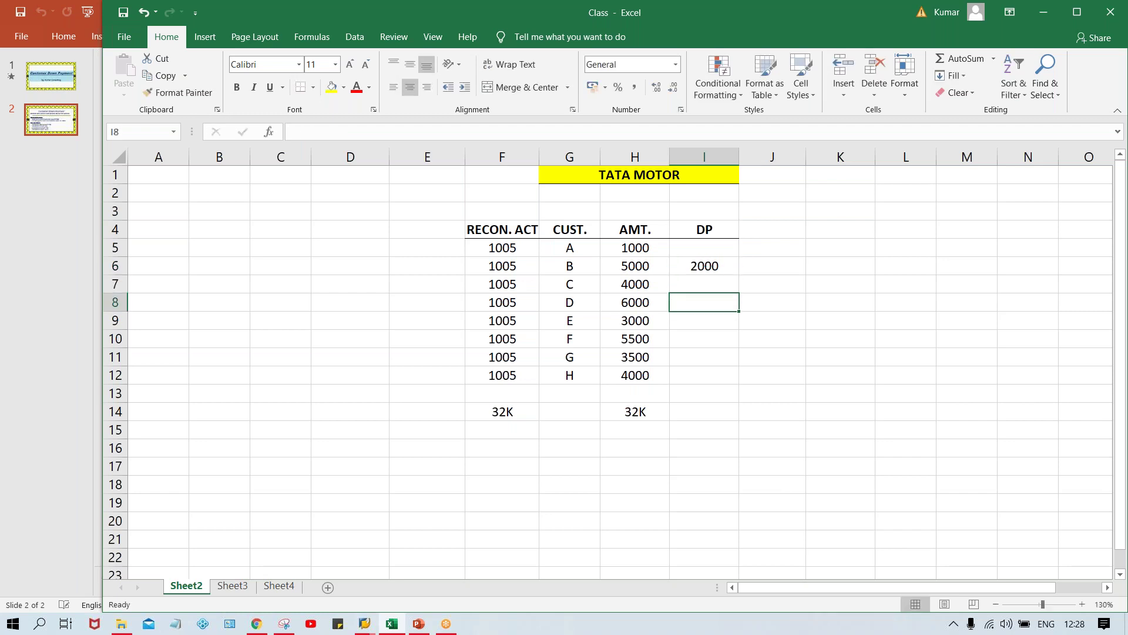
{"action": "type", "text": "2500"}
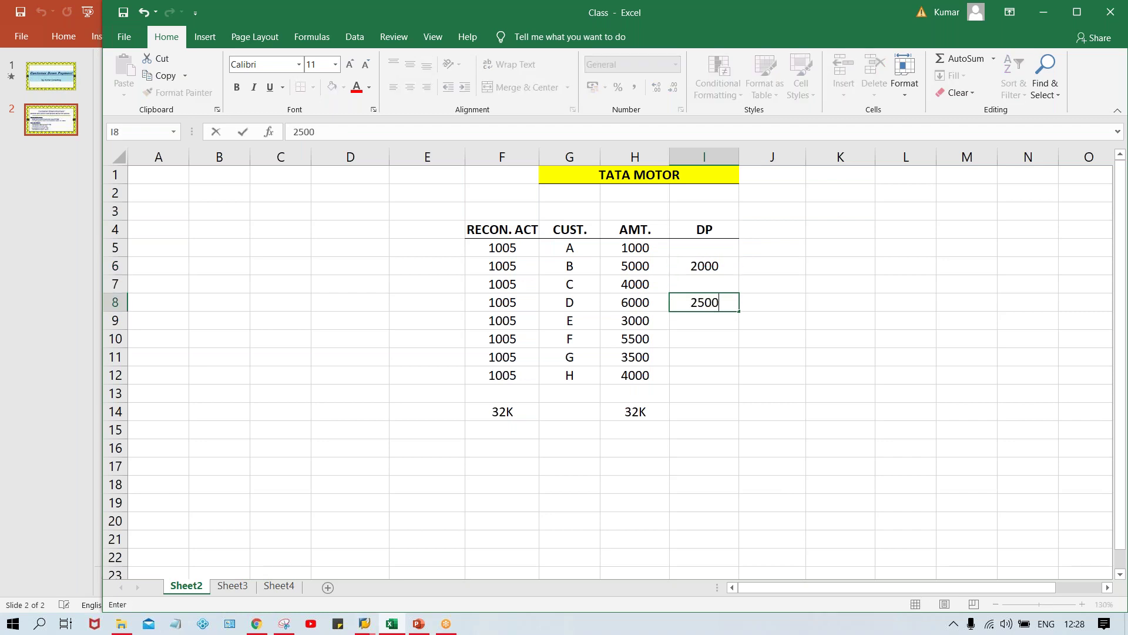
{"action": "key", "text": "Return"}
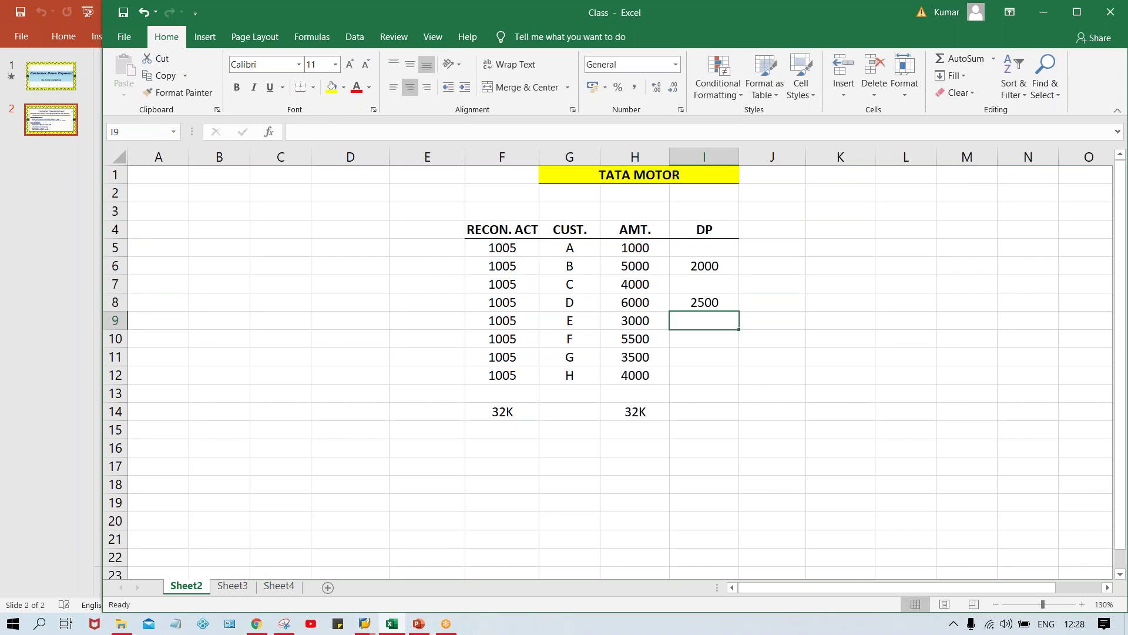
{"action": "type", "text": "1500"}
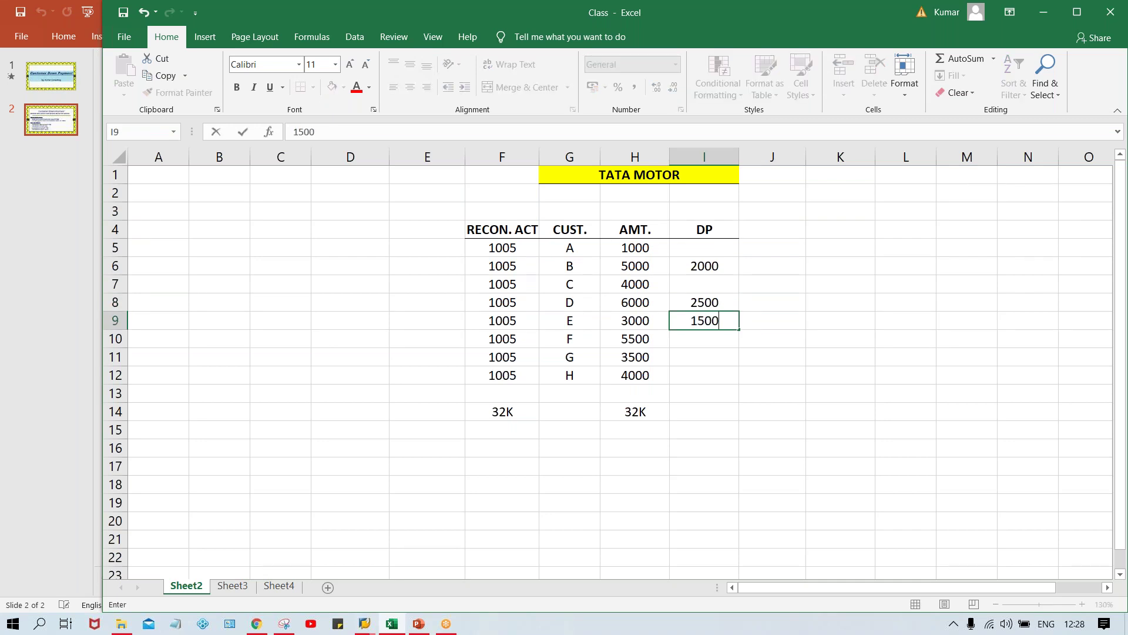
{"action": "key", "text": "Return"}
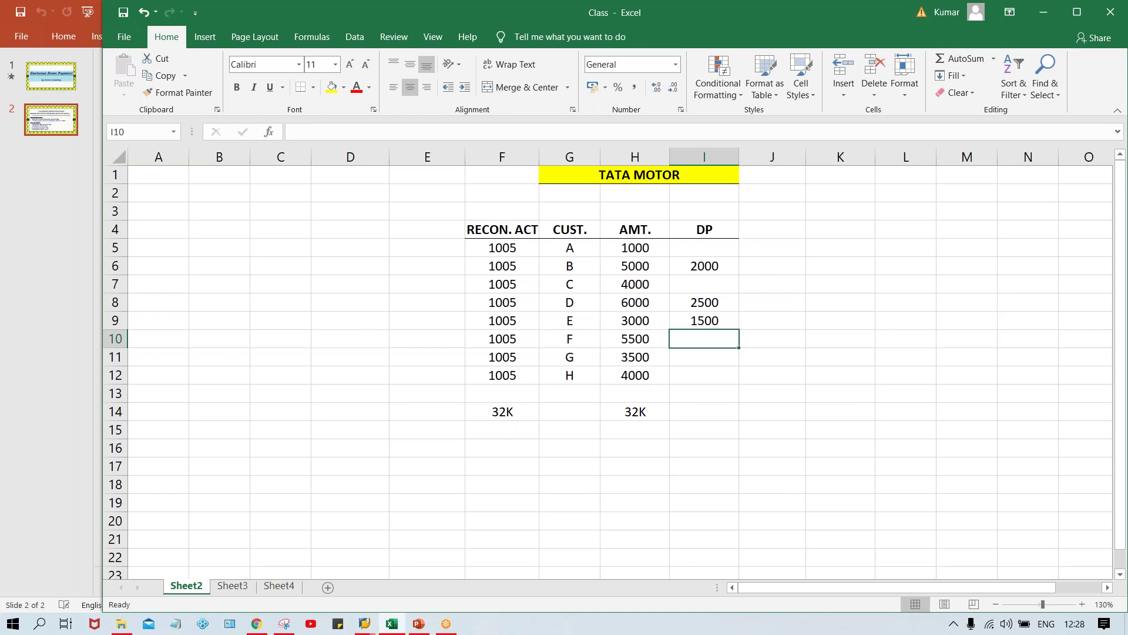
{"action": "type", "text": "2000"}
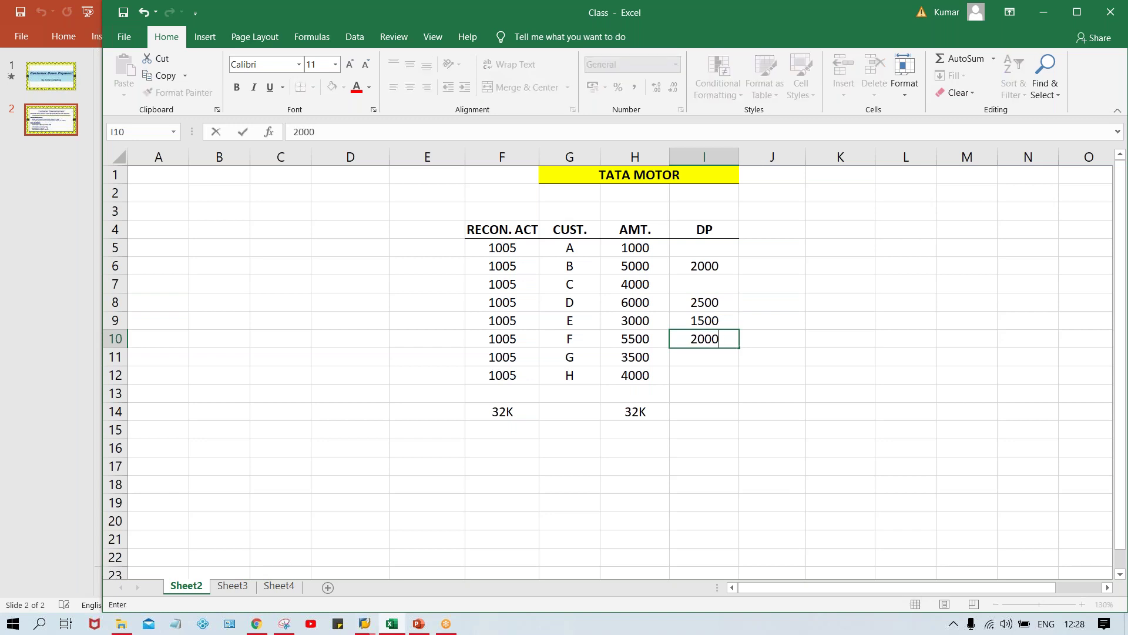
{"action": "key", "text": "Return"}
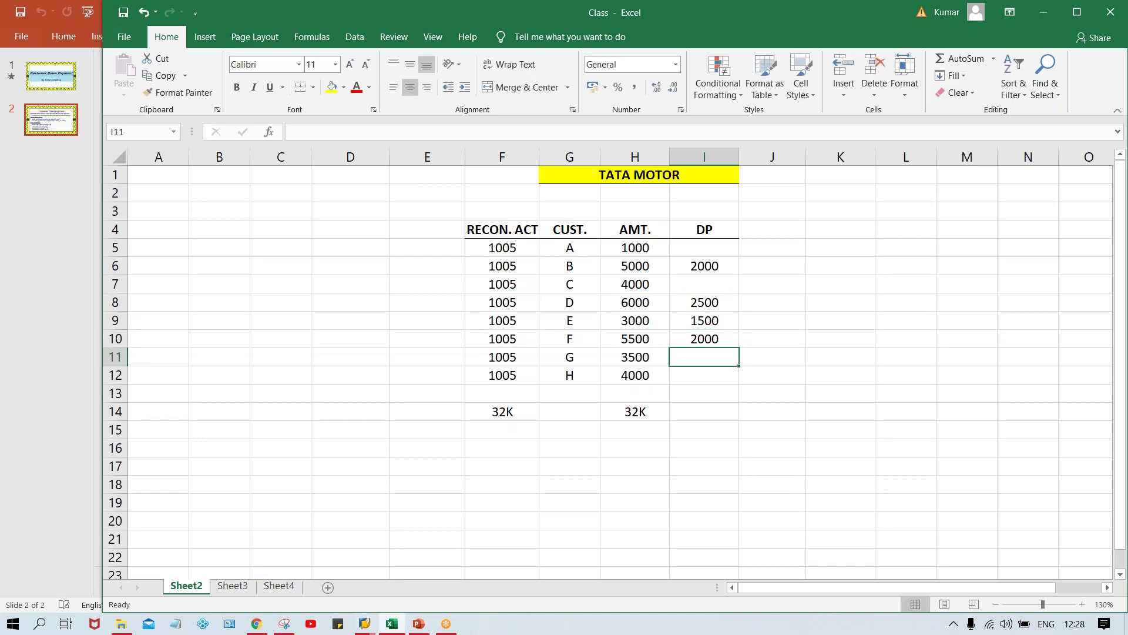
{"action": "key", "text": "Return"}
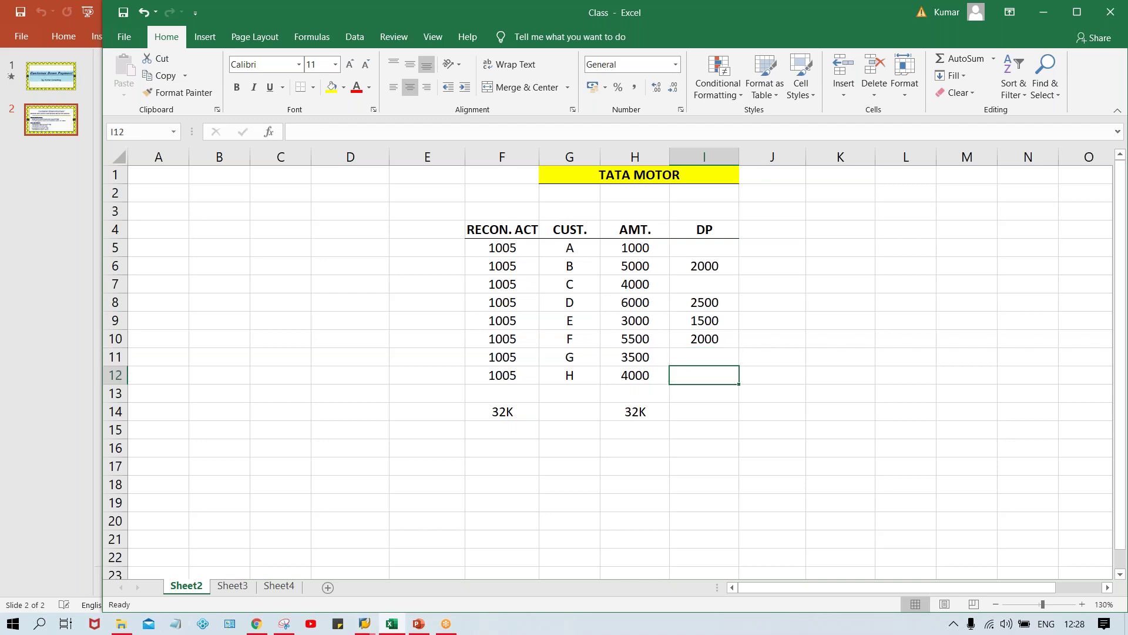
{"action": "type", "text": "1000"}
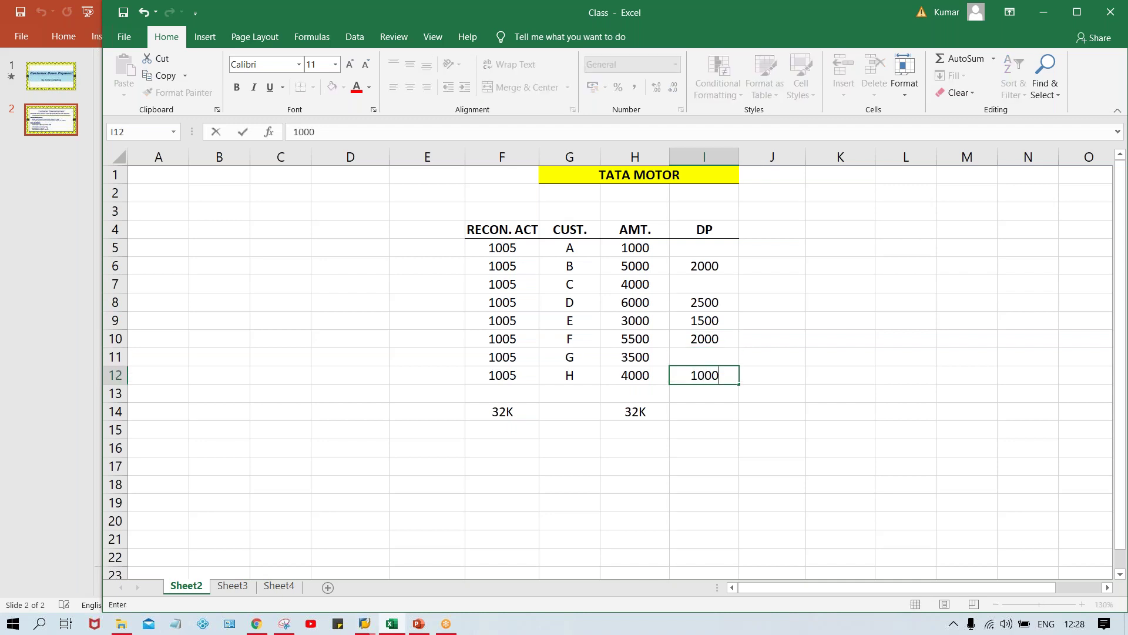
{"action": "key", "text": "Return"}
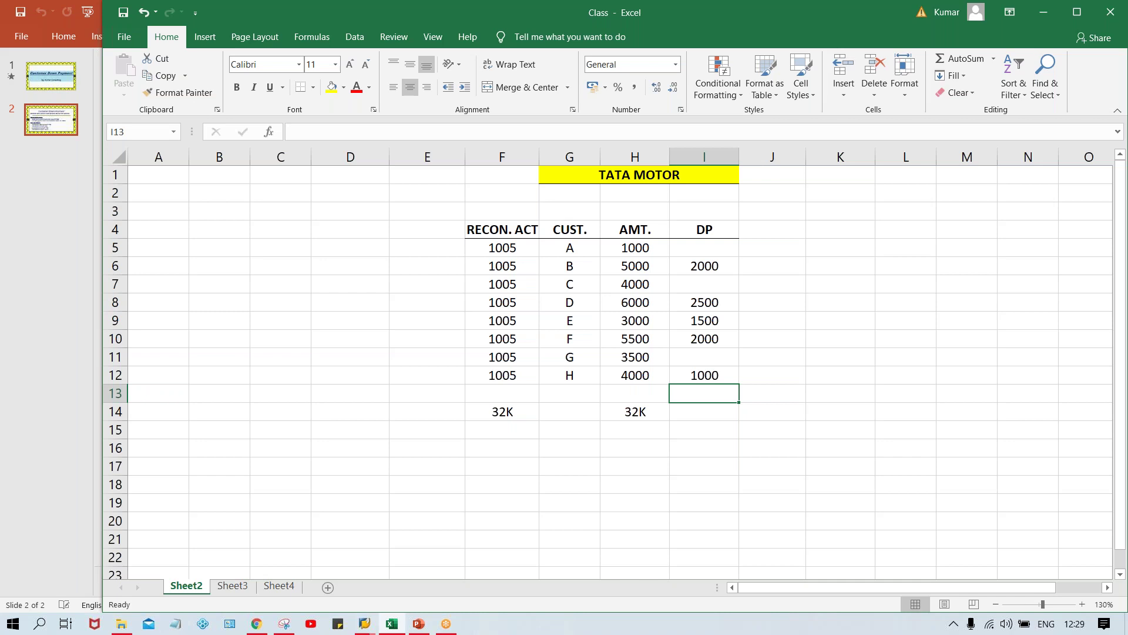
Review the DP amounts in I5:I12 and check their sum.
{"action": "left_click", "coordinate": [798, 231]}
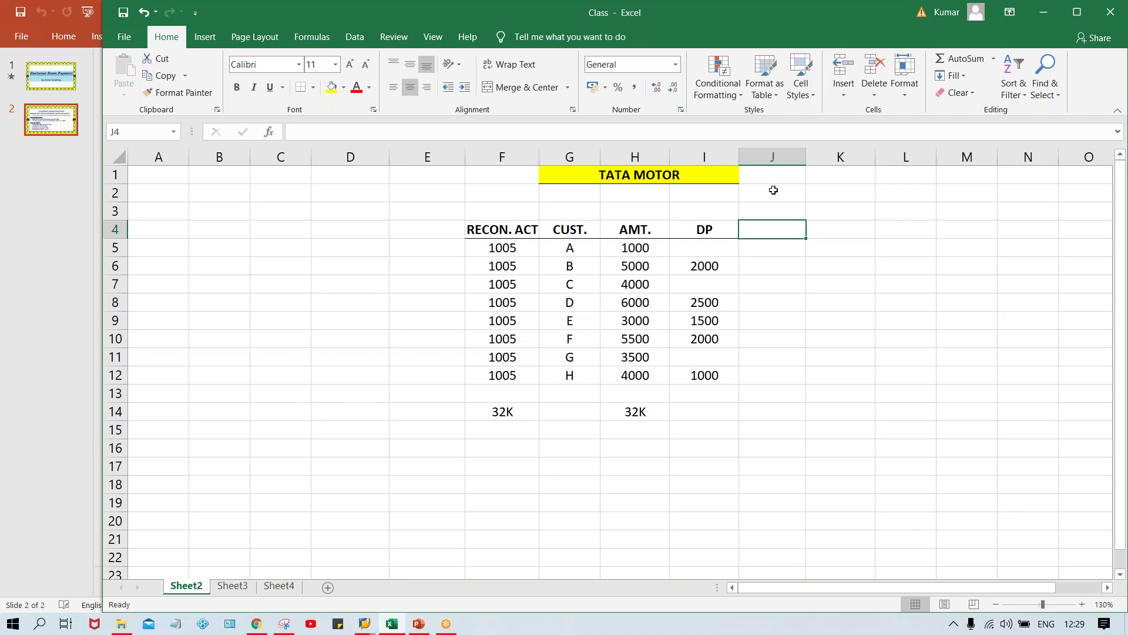
{"action": "left_click", "coordinate": [773, 189]}
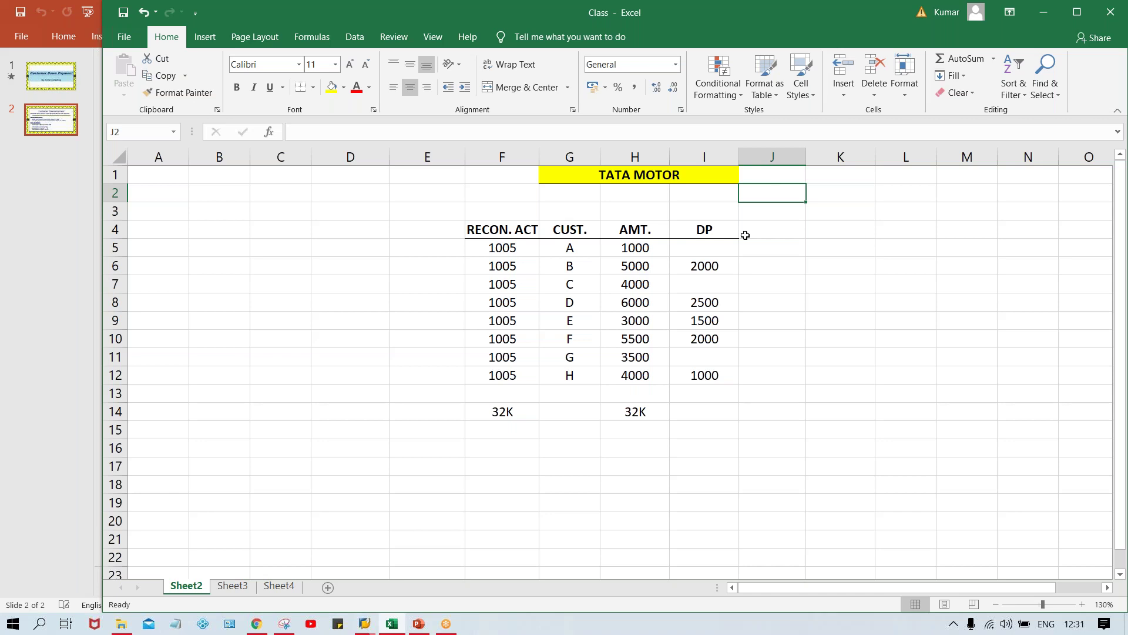
{"action": "left_click", "coordinate": [709, 307]}
{"action": "left_click", "coordinate": [720, 341]}
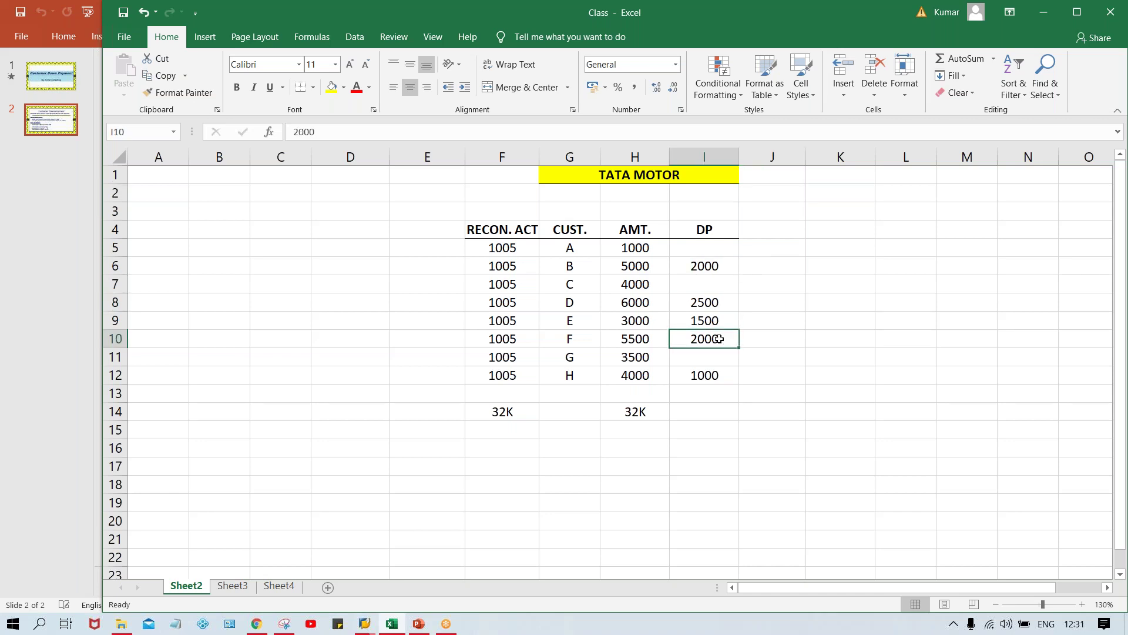
{"action": "left_click", "coordinate": [717, 250]}
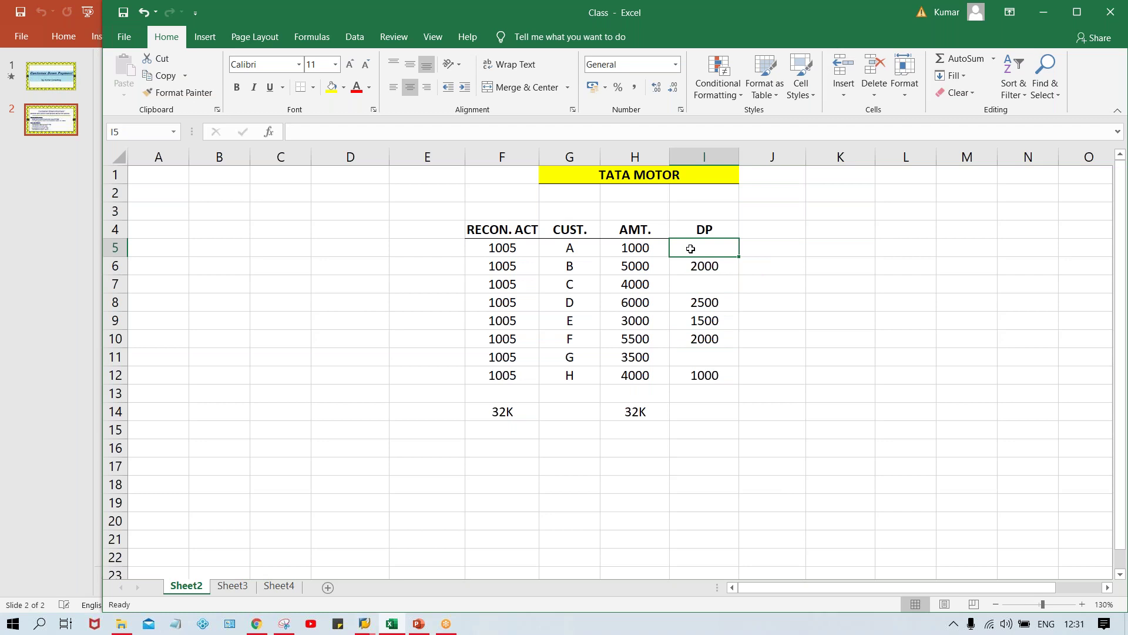
{"action": "left_click_drag", "start_coordinate": [713, 245], "coordinate": [717, 390]}
{"action": "left_click_drag", "start_coordinate": [717, 389], "coordinate": [717, 375]}
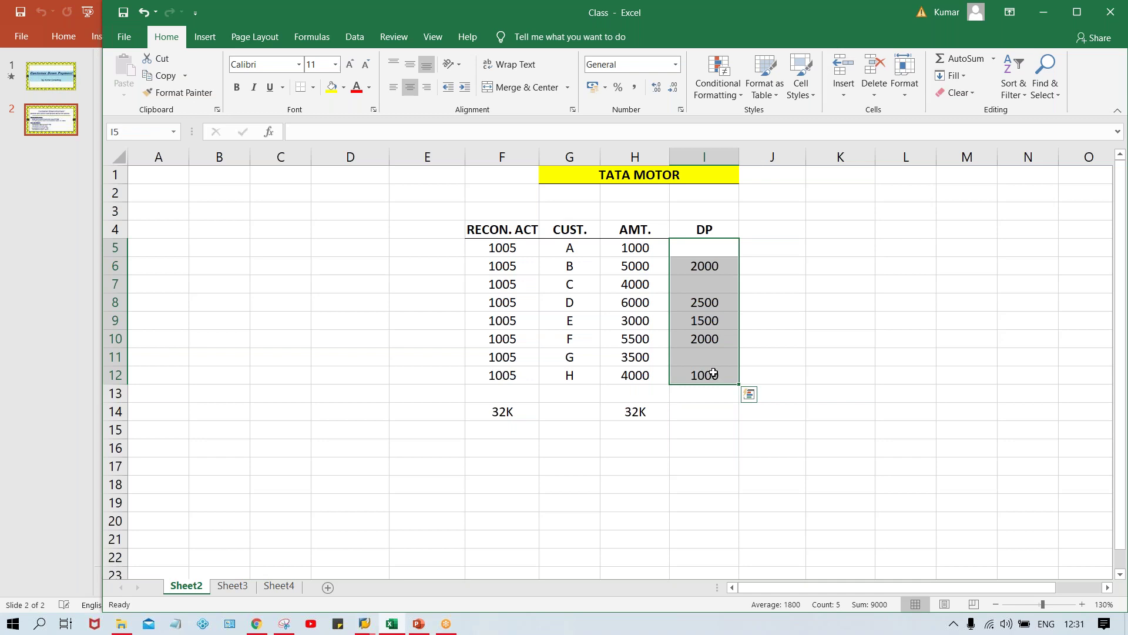
Add the bold heading DP RECON. in cell E4 and fill the DP reconciliation account number from E5 down to E12.
{"action": "left_click", "coordinate": [418, 226]}
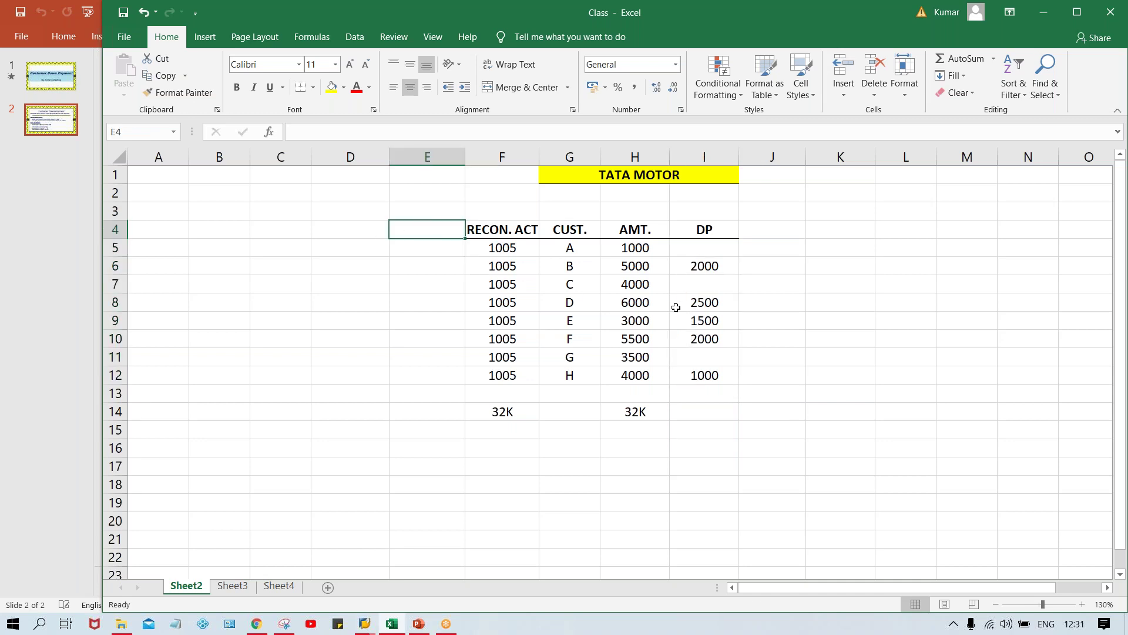
{"action": "type", "text": "DP REC"}
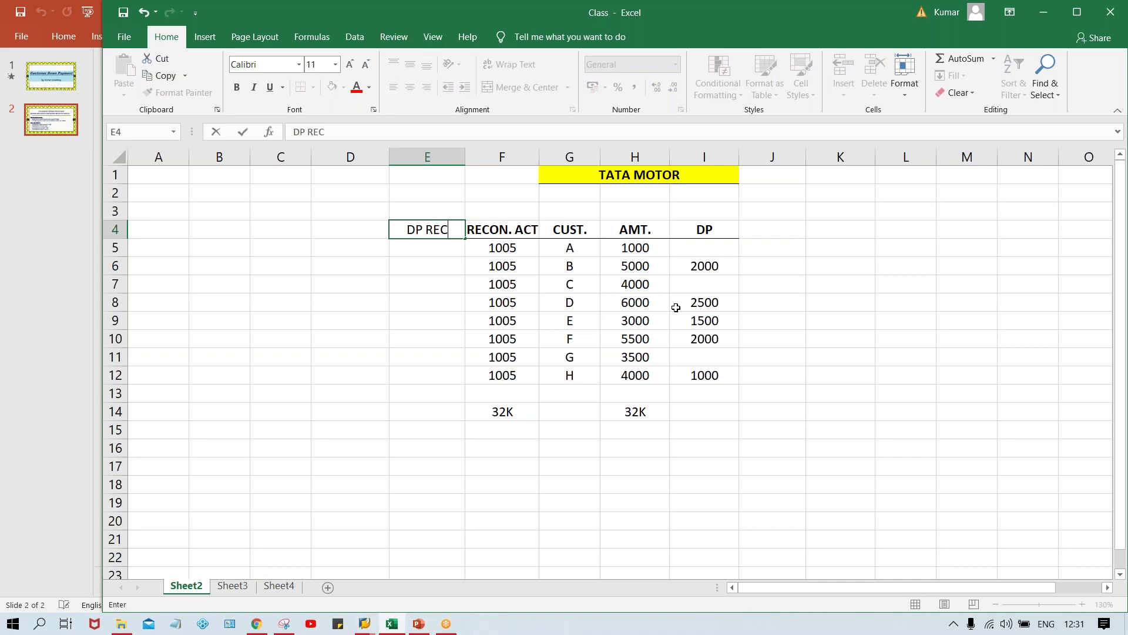
{"action": "type", "text": "ON."}
{"action": "key", "text": "Return"}
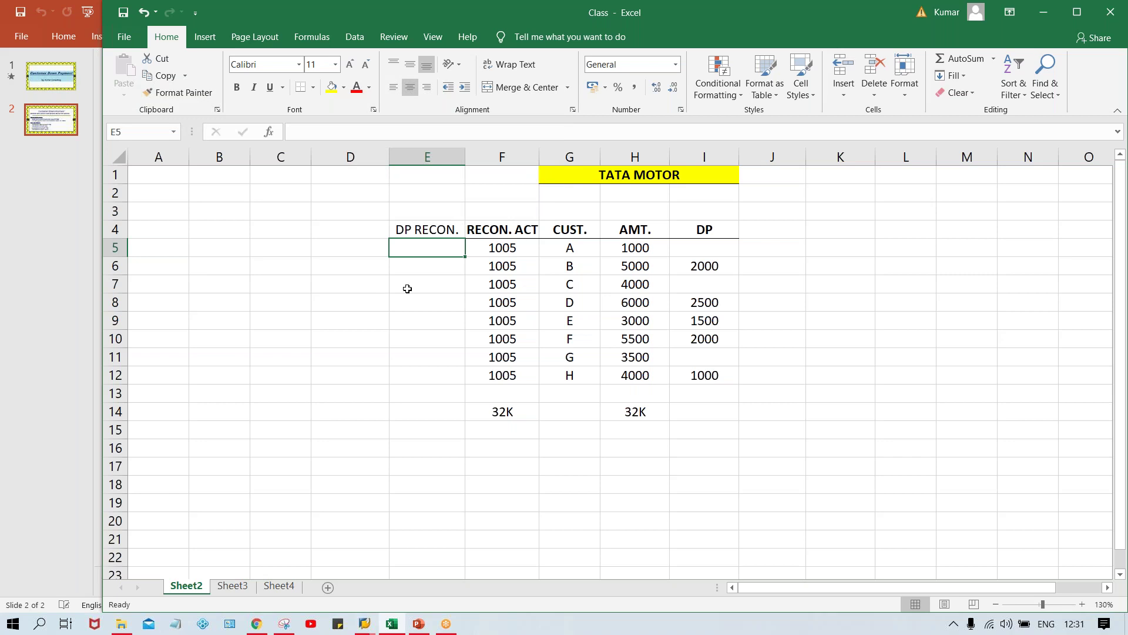
{"action": "type", "text": "2005"}
{"action": "key", "text": "Return"}
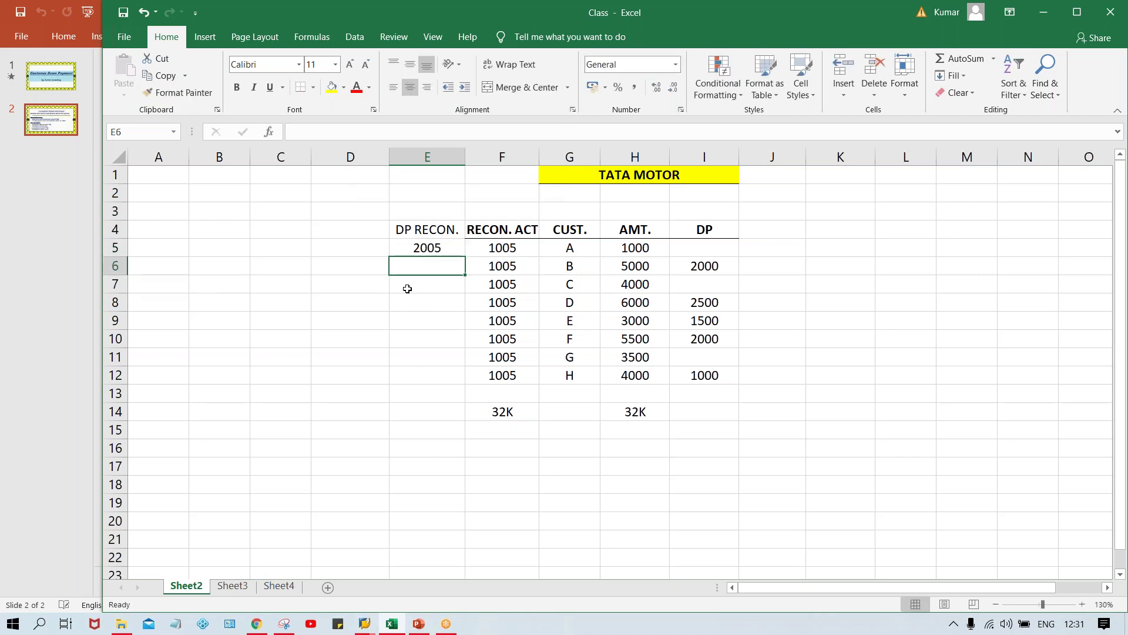
{"action": "left_click", "coordinate": [436, 229]}
{"action": "key", "text": "ctrl+b"}
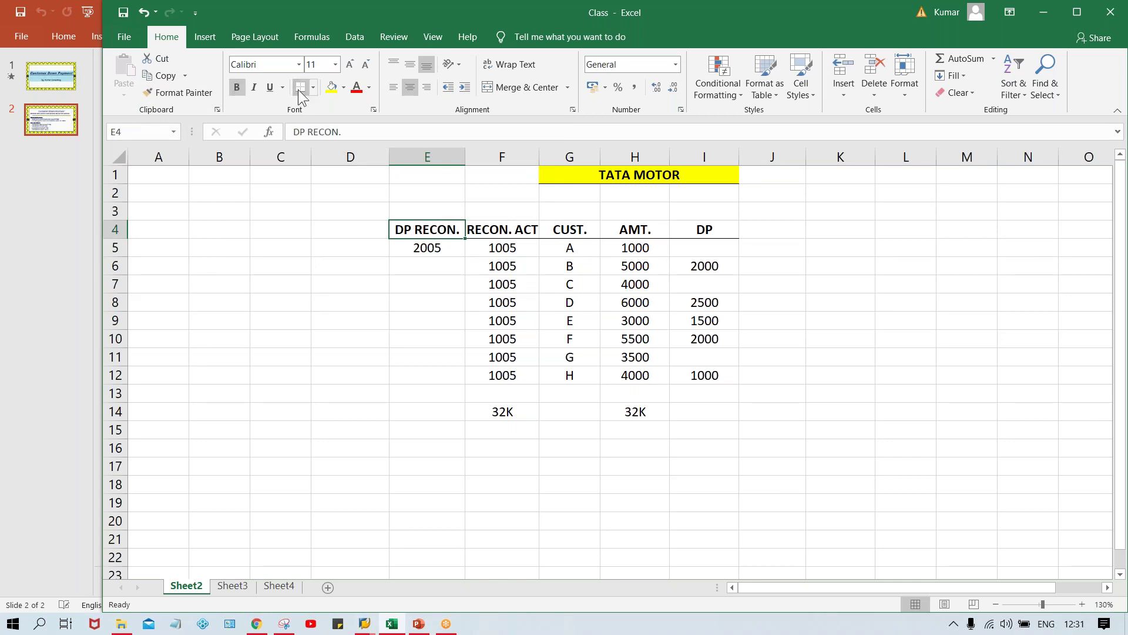
{"action": "left_click_drag", "start_coordinate": [417, 248], "coordinate": [418, 372]}
{"action": "key", "text": "ctrl+d"}
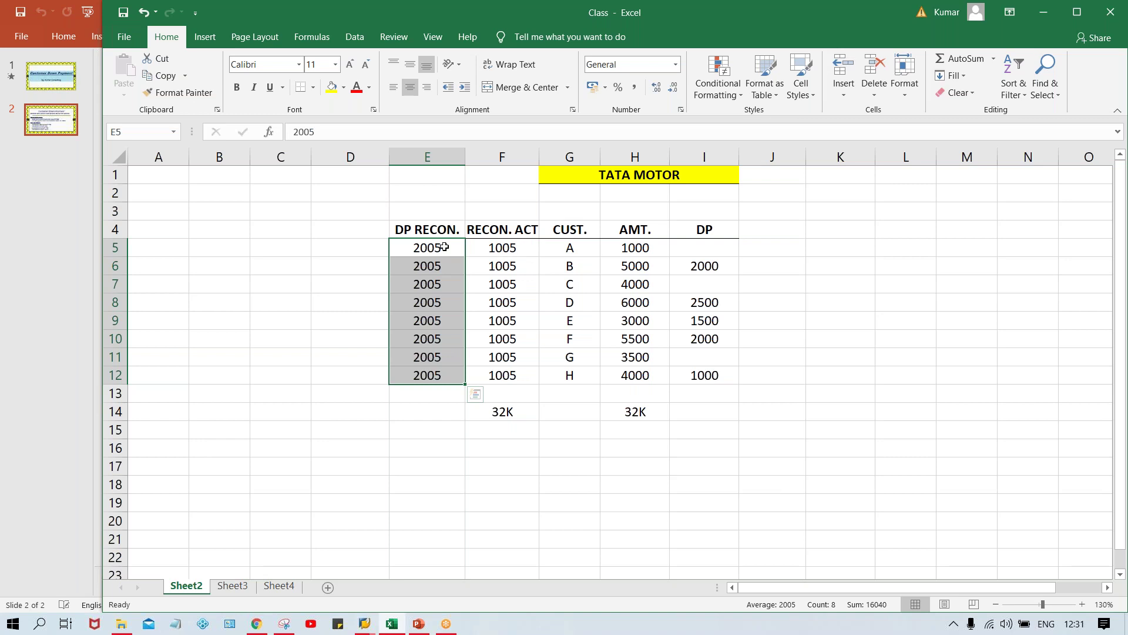
Review the regular and DP reconciliation account columns against the customer amounts in H5:H12 and the down payments in I5:I12.
{"action": "left_click", "coordinate": [483, 247]}
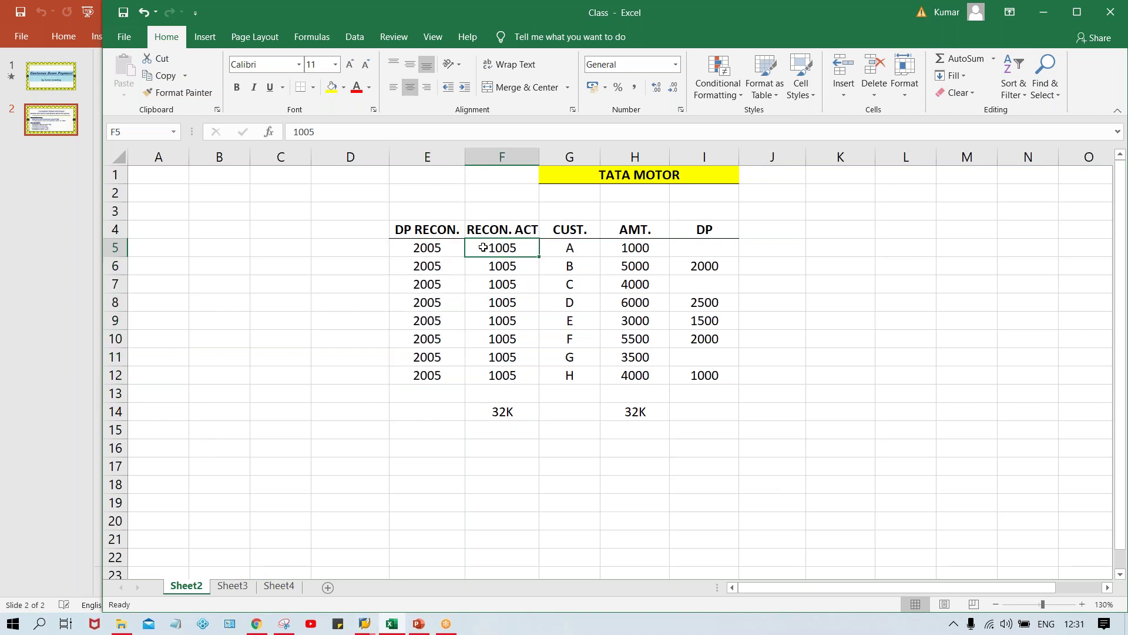
{"action": "left_click", "coordinate": [651, 250]}
{"action": "left_click", "coordinate": [506, 246]}
{"action": "left_click_drag", "start_coordinate": [515, 250], "coordinate": [573, 250]}
{"action": "left_click_drag", "start_coordinate": [494, 265], "coordinate": [582, 285]}
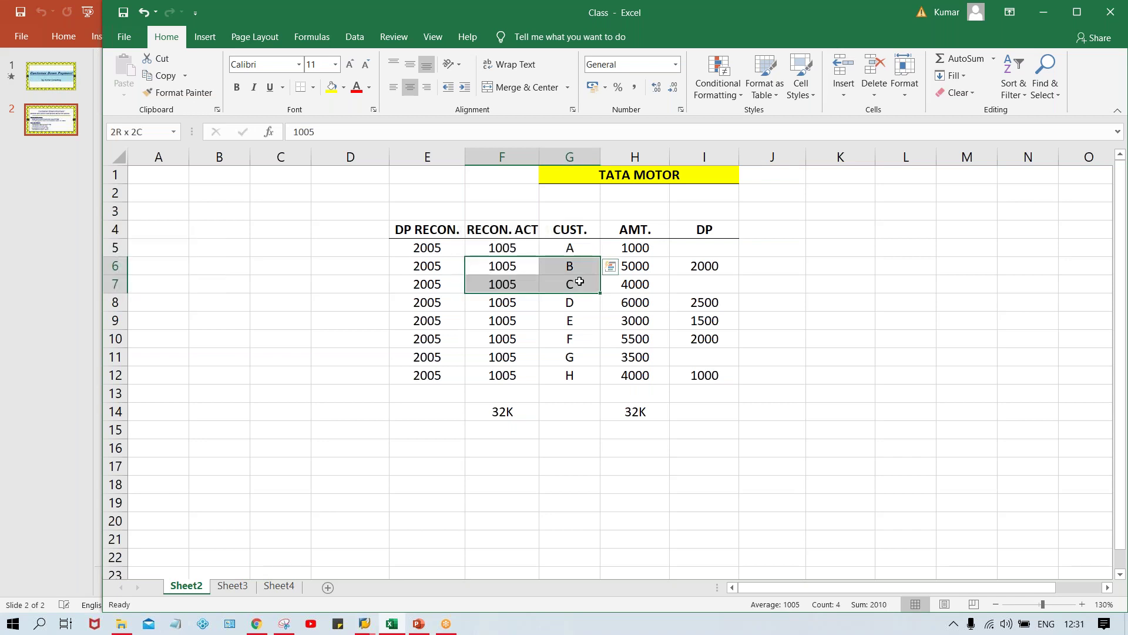
{"action": "left_click", "coordinate": [420, 251]}
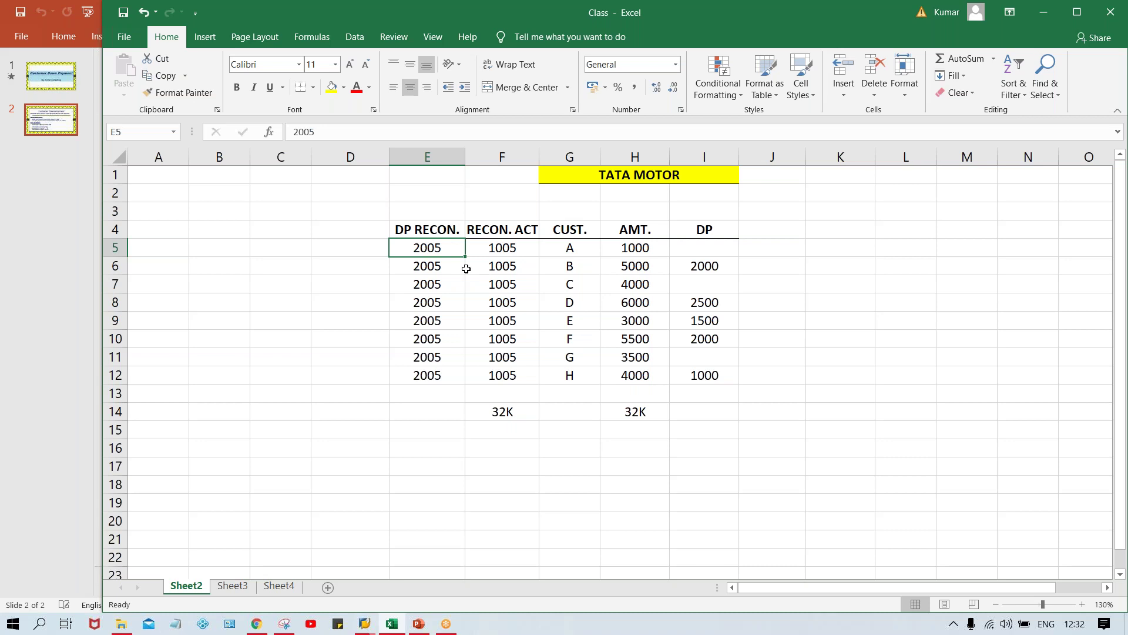
{"action": "key", "text": "Right"}
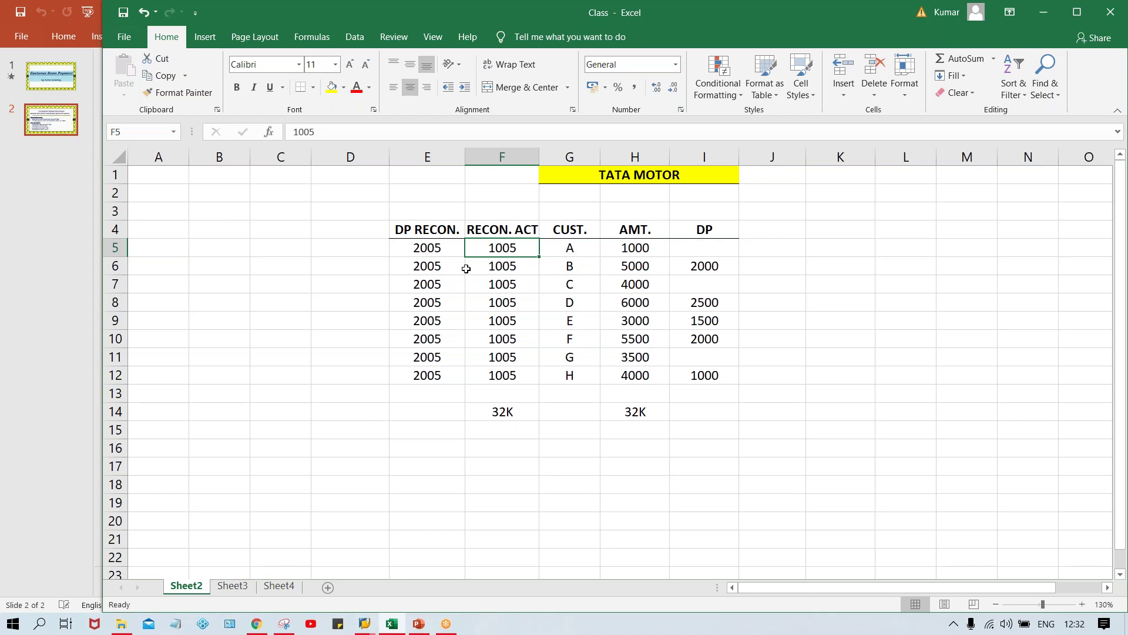
{"action": "left_click_drag", "start_coordinate": [685, 253], "coordinate": [680, 386]}
{"action": "left_click_drag", "start_coordinate": [635, 266], "coordinate": [627, 352]}
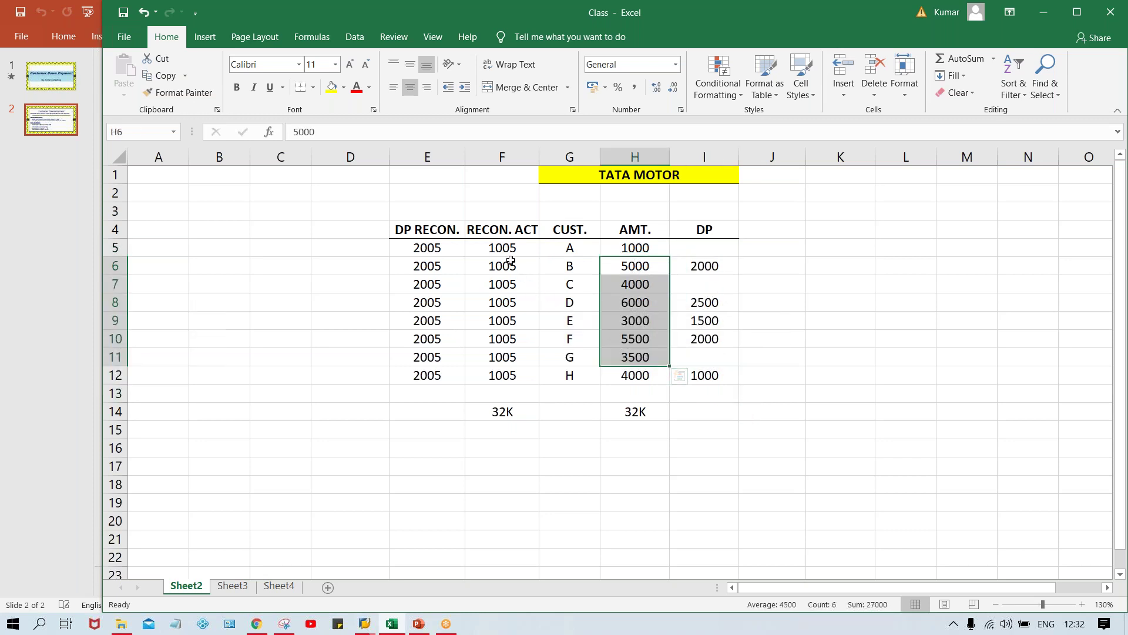
{"action": "left_click_drag", "start_coordinate": [509, 251], "coordinate": [509, 377]}
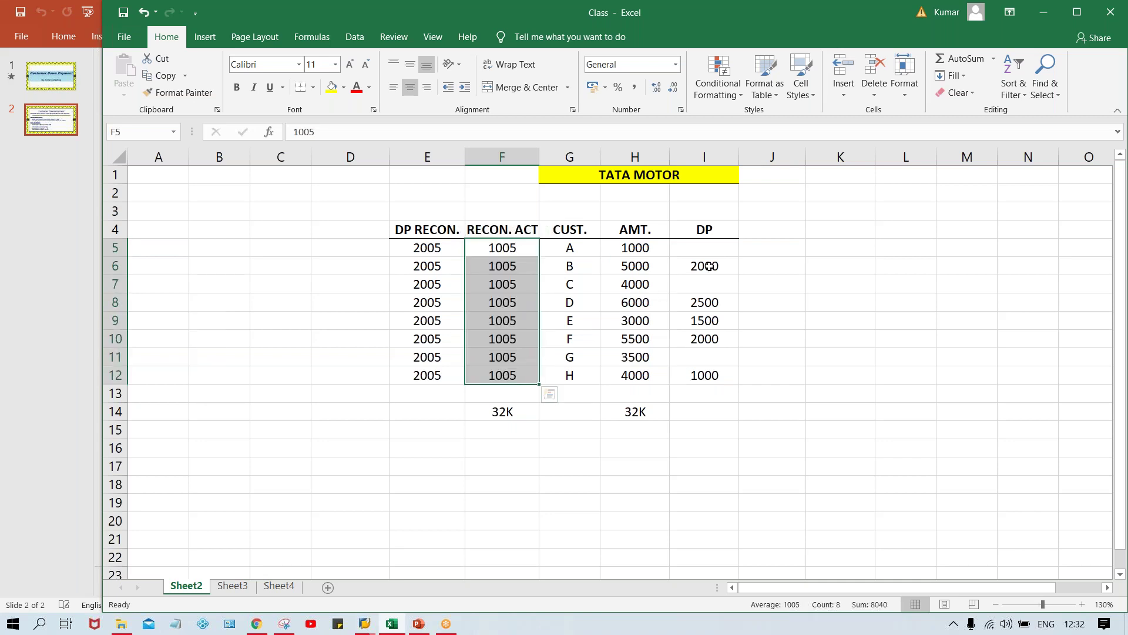
{"action": "left_click_drag", "start_coordinate": [681, 262], "coordinate": [677, 371]}
{"action": "left_click_drag", "start_coordinate": [433, 263], "coordinate": [432, 376]}
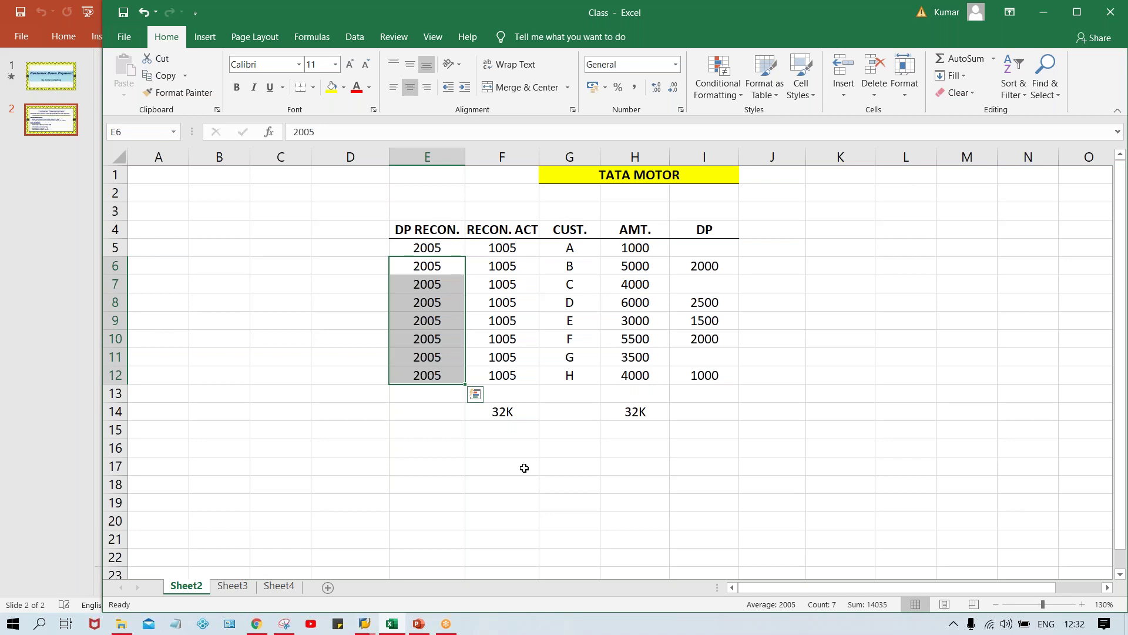
Check the sum of the DP amounts and enter the total 9K in cells I14 and E14.
{"action": "left_click_drag", "start_coordinate": [713, 252], "coordinate": [713, 396]}
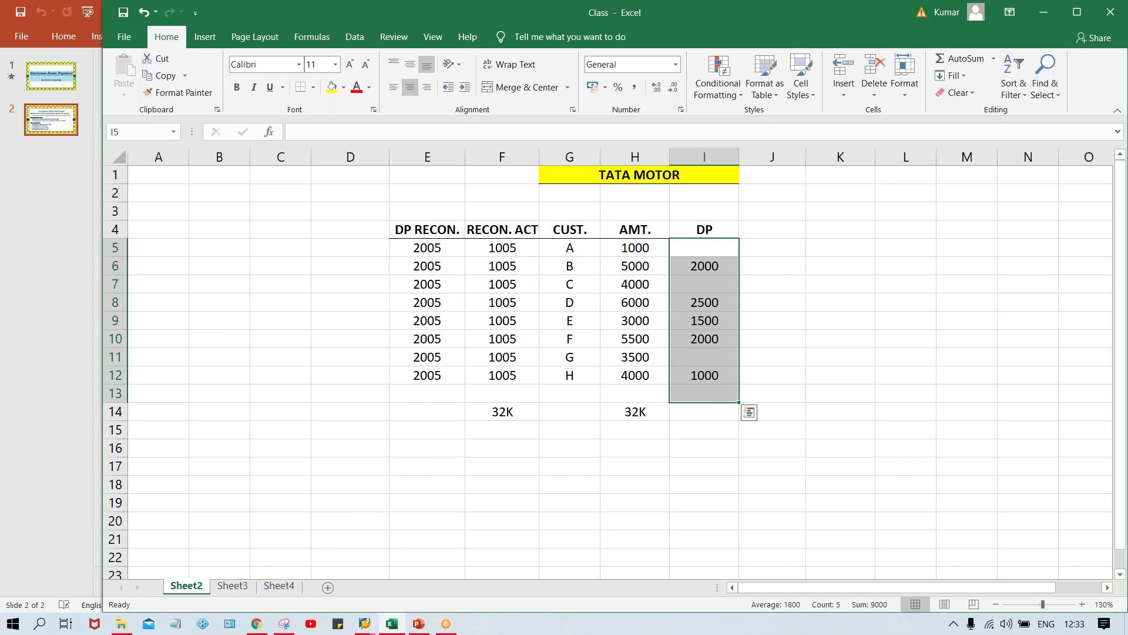
{"action": "left_click", "coordinate": [719, 413]}
{"action": "type", "text": "9"}
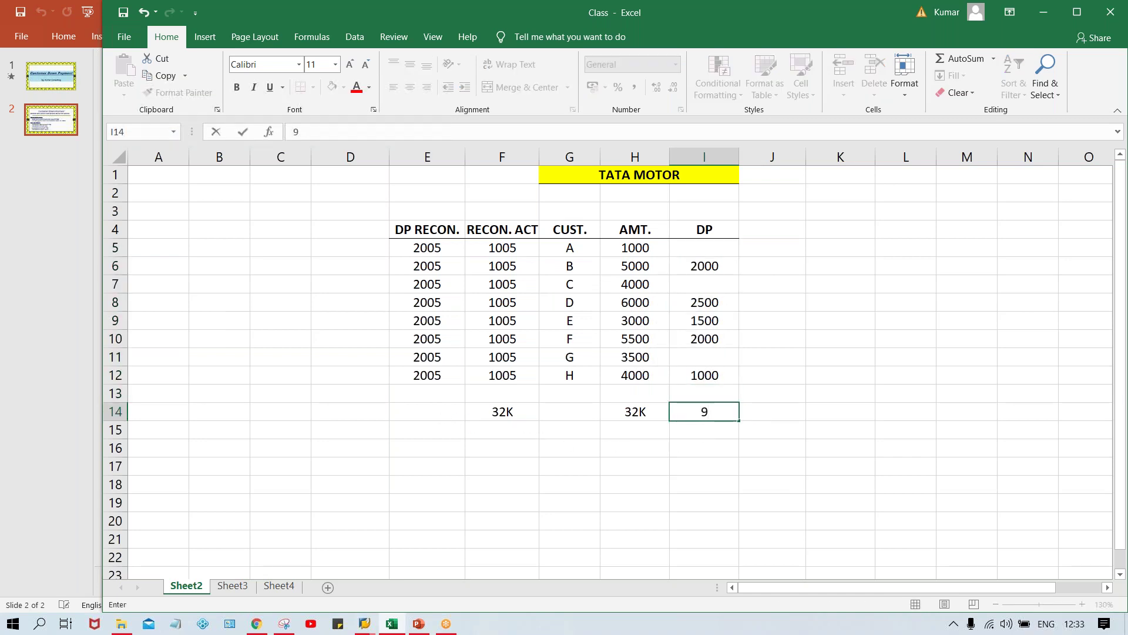
{"action": "key", "text": "Return"}
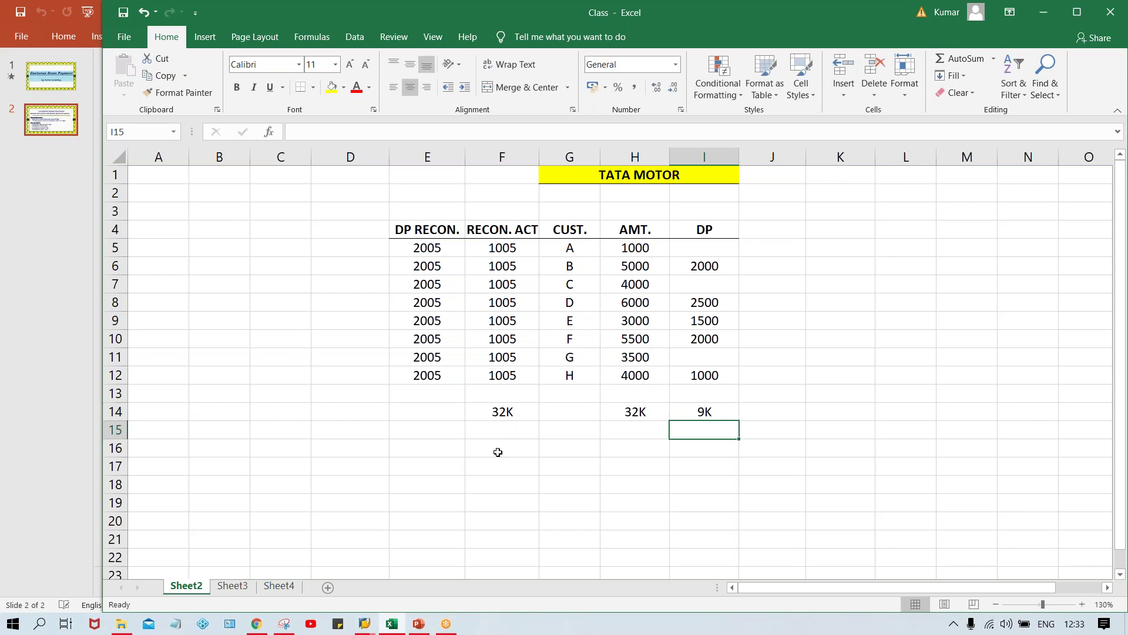
{"action": "left_click", "coordinate": [429, 413]}
{"action": "type", "text": "9K"}
{"action": "key", "text": "Return"}
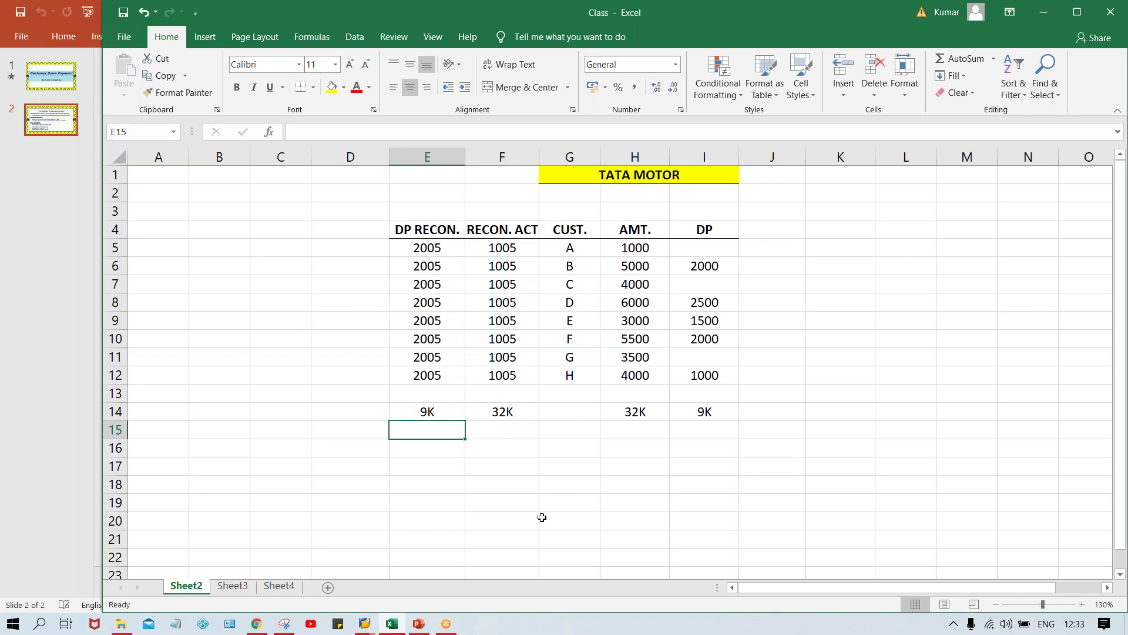
Compare the DP reconciliation total in E14 with the regular reconciliation total in F14, and examine the related customer rows.
{"action": "left_click", "coordinate": [421, 409]}
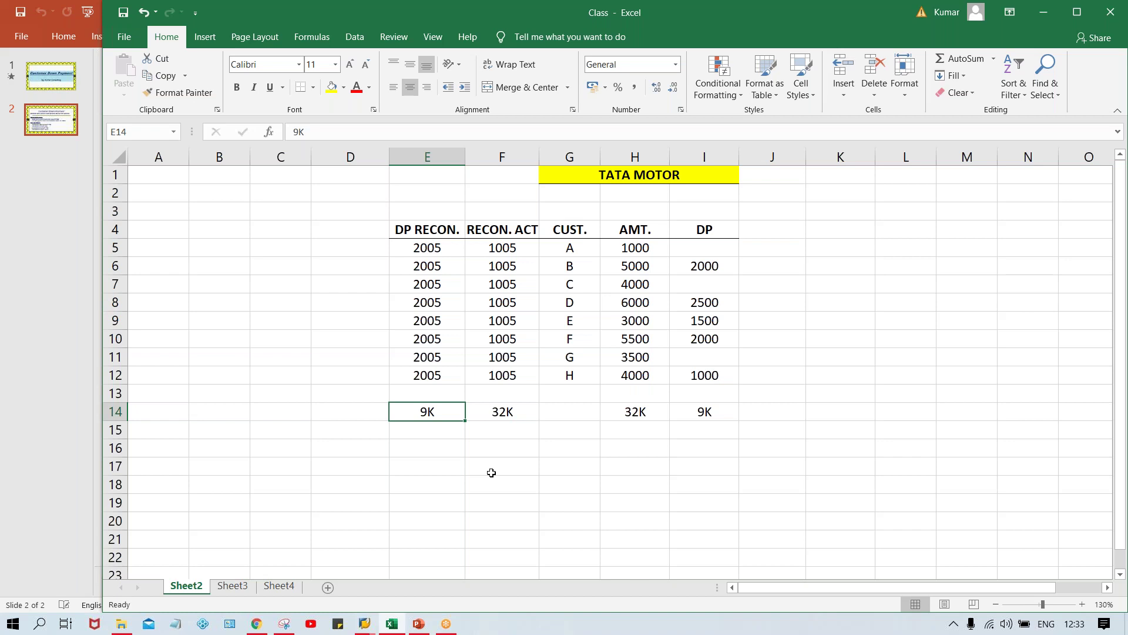
{"action": "left_click", "coordinate": [509, 416]}
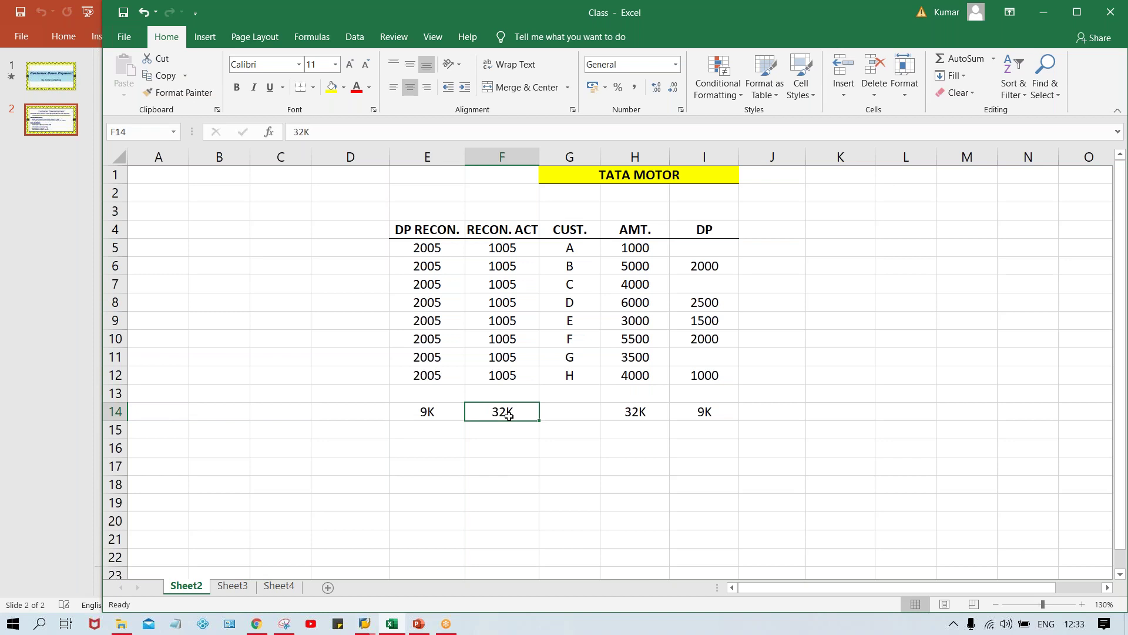
{"action": "left_click", "coordinate": [428, 412]}
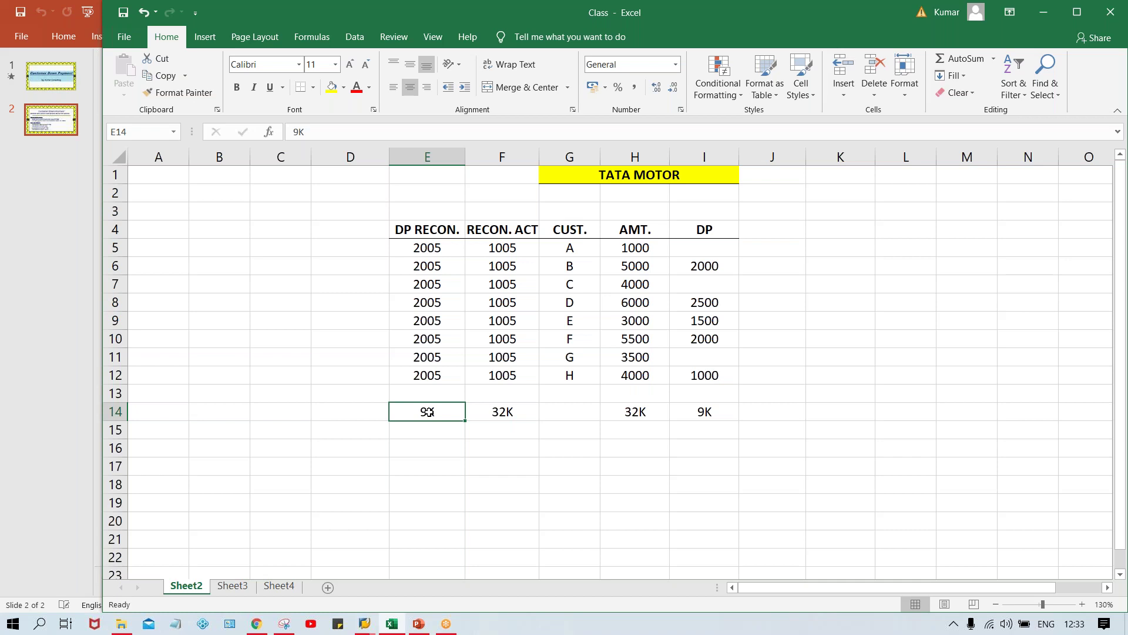
{"action": "left_click", "coordinate": [489, 370]}
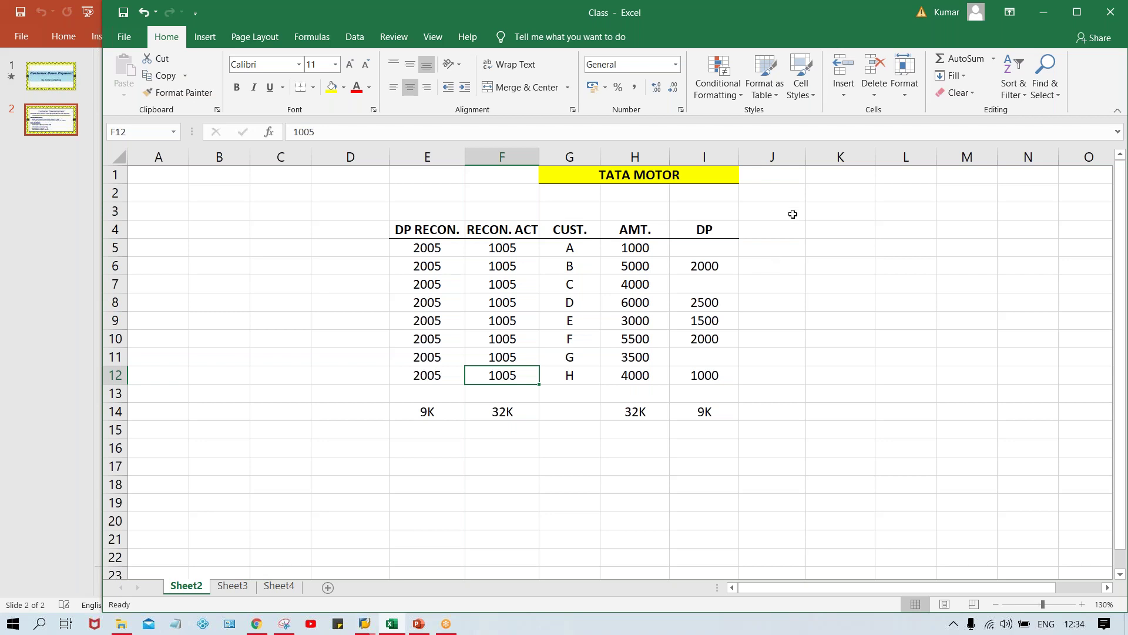
{"action": "left_click", "coordinate": [592, 305]}
{"action": "left_click", "coordinate": [591, 322]}
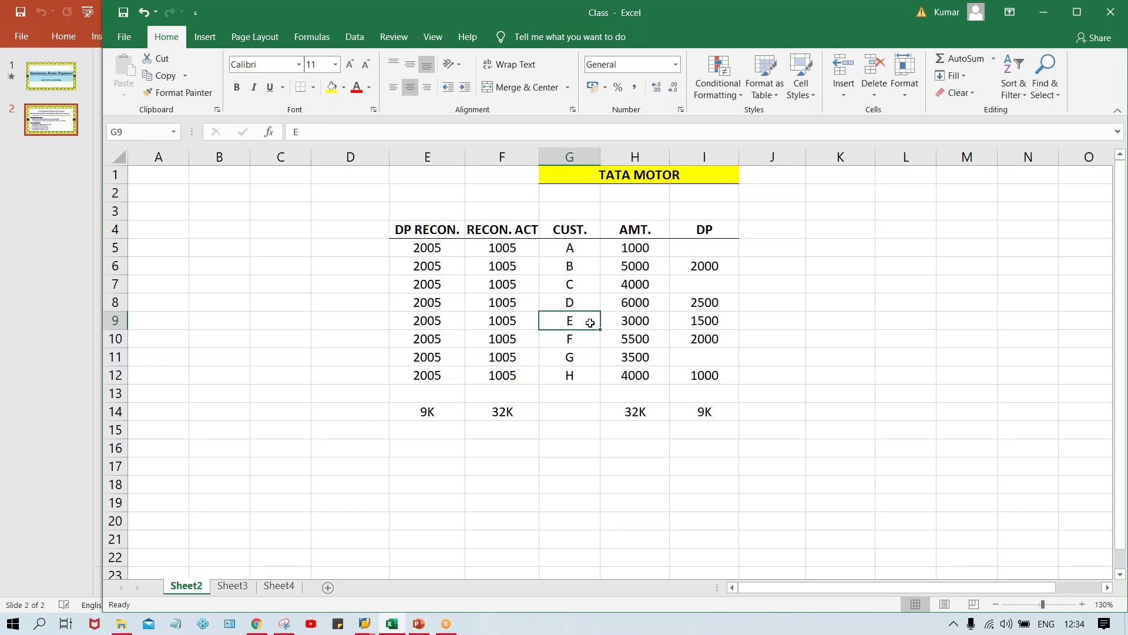
{"action": "left_click", "coordinate": [579, 276]}
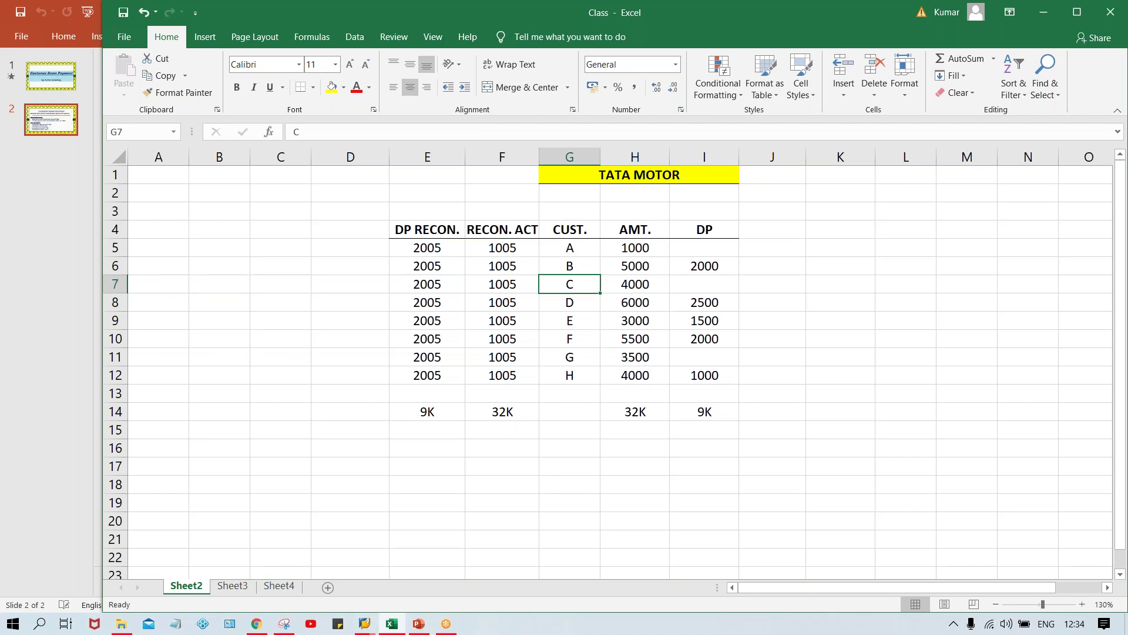
{"action": "key", "text": "Left"}
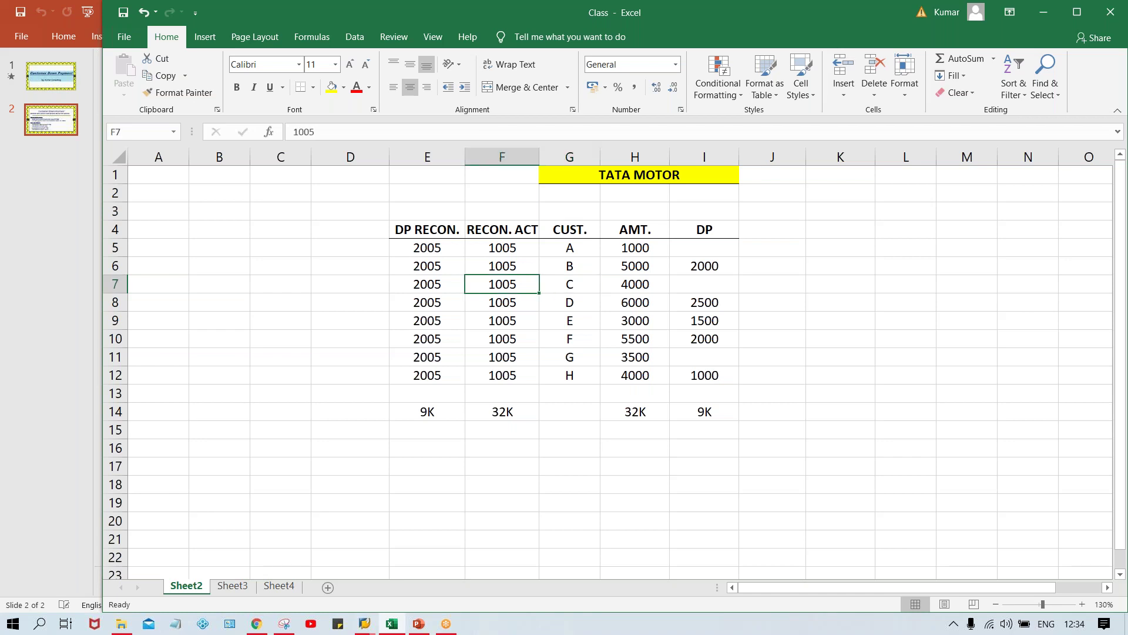
{"action": "left_click", "coordinate": [497, 412]}
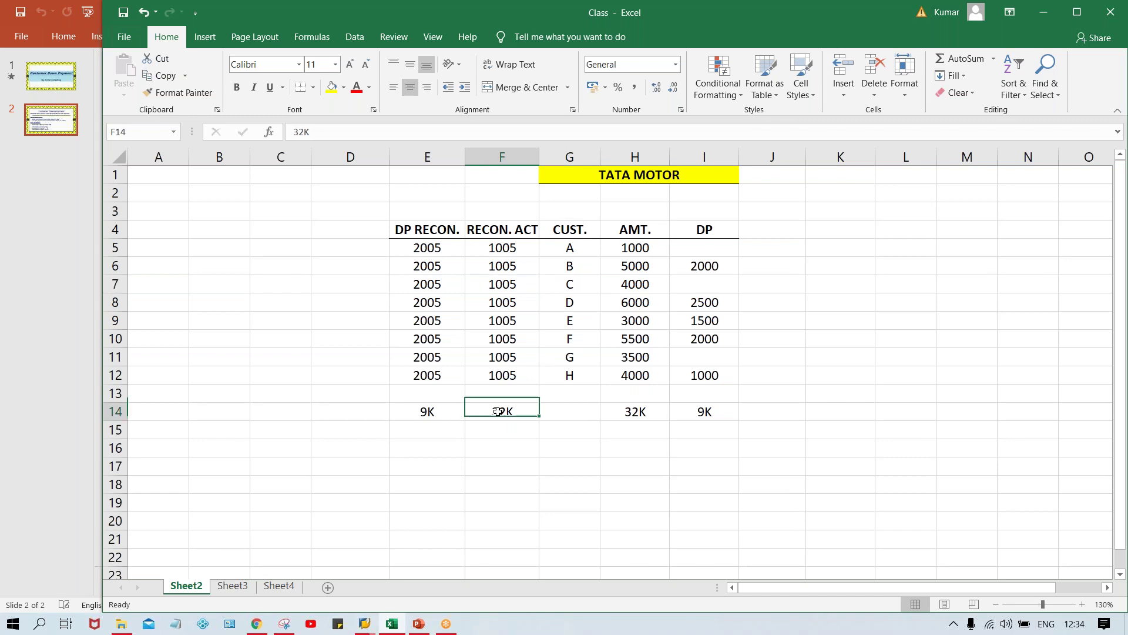
{"action": "left_click", "coordinate": [436, 415]}
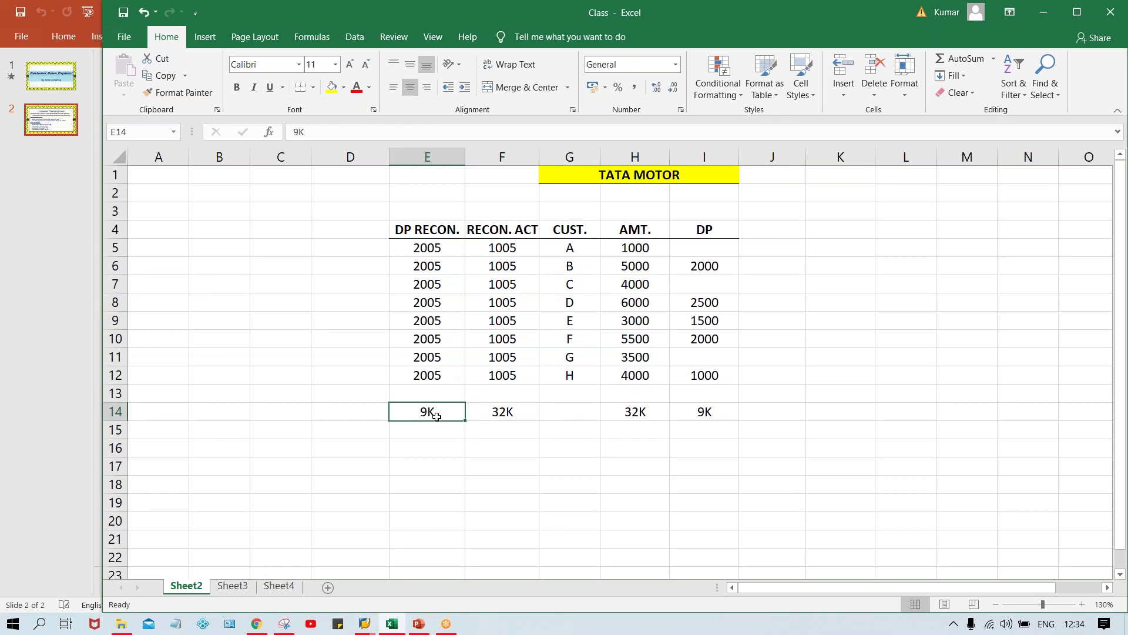
{"action": "left_click", "coordinate": [511, 411]}
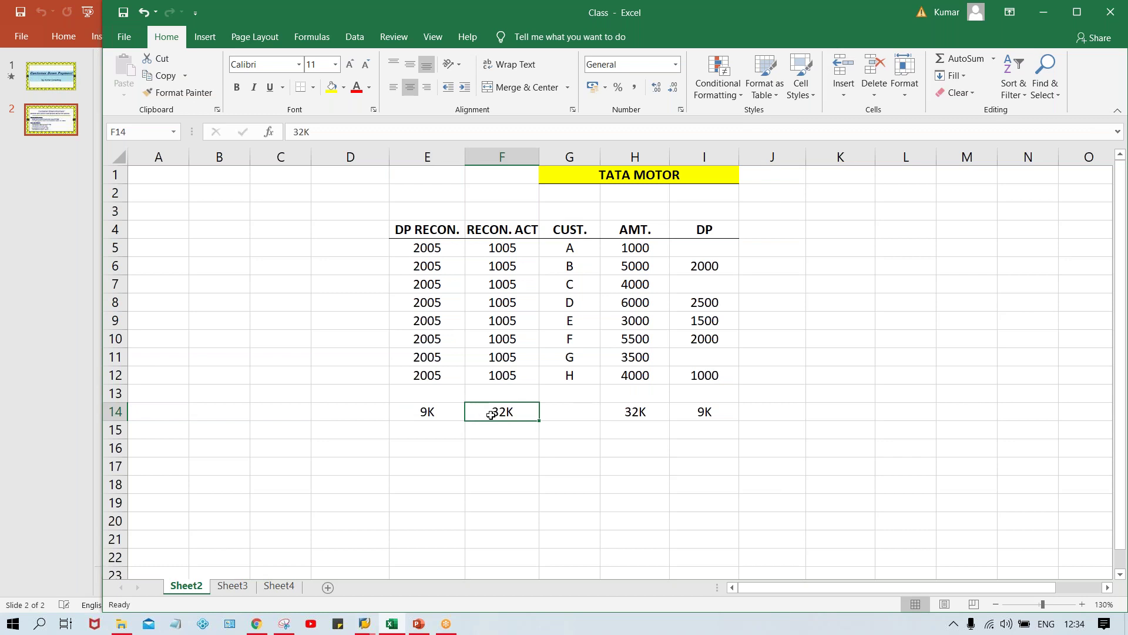
{"action": "left_click", "coordinate": [445, 412]}
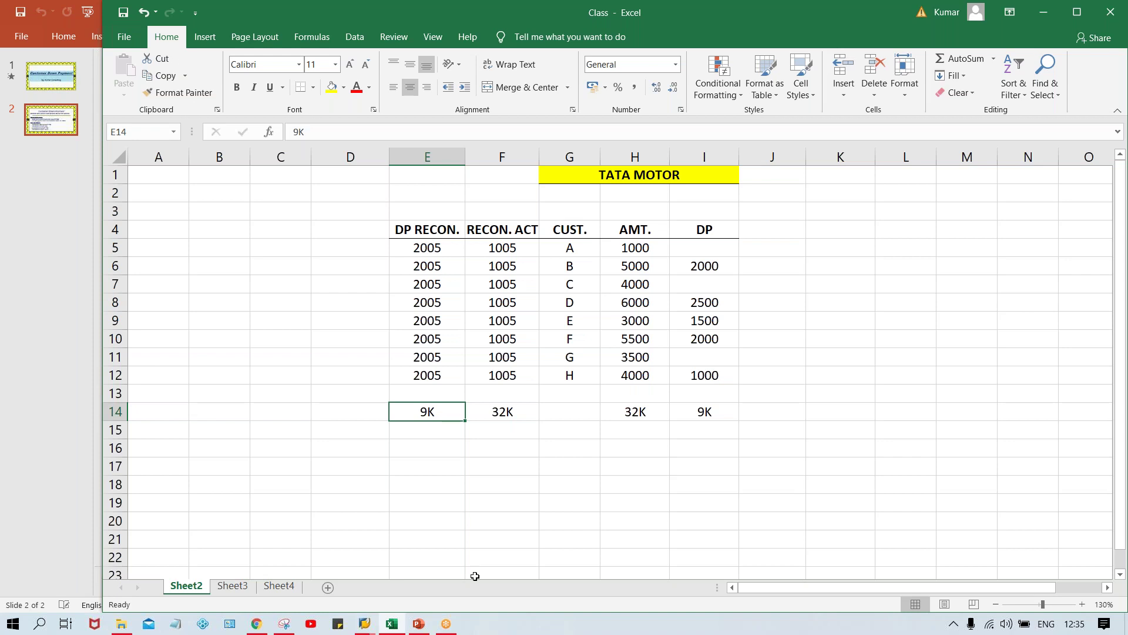
View the Customer Down Payment slide in PowerPoint and try to open transaction FS00 in the SAP Easy Access session.
{"action": "left_click", "coordinate": [422, 626]}
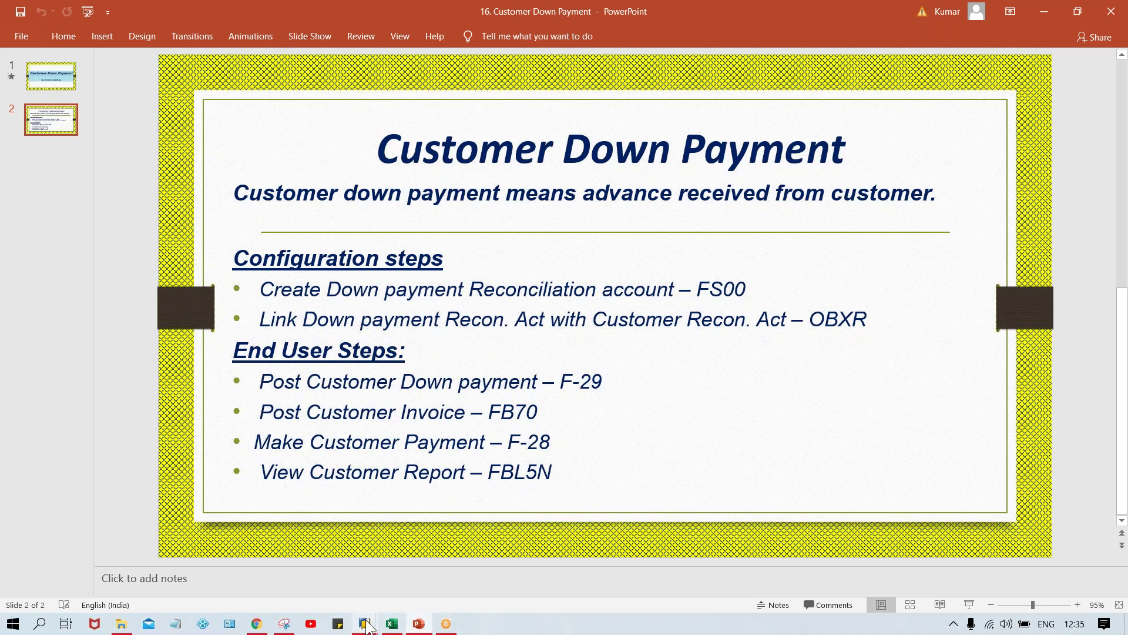
{"action": "mouse_move", "coordinate": [365, 624]}
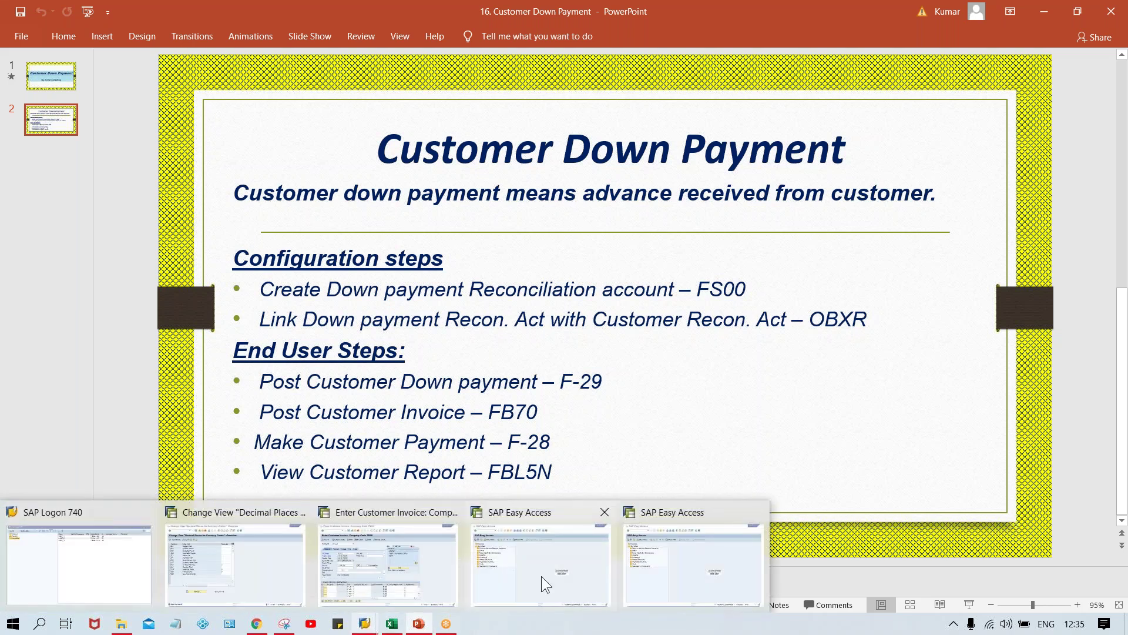
{"action": "mouse_move", "coordinate": [542, 576]}
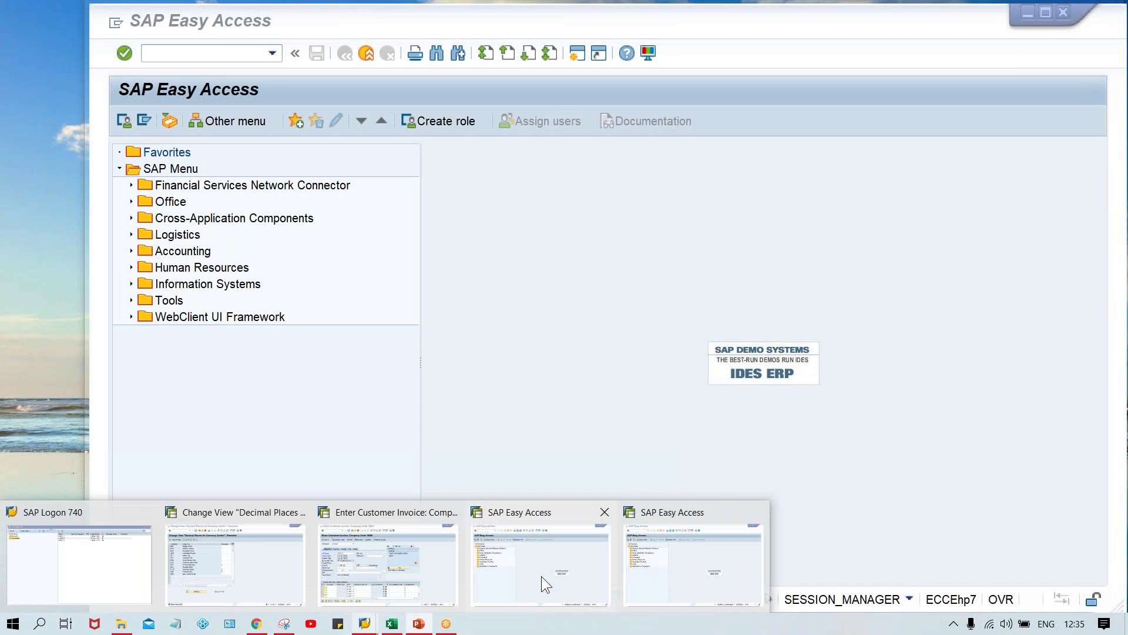
{"action": "left_click", "coordinate": [541, 576]}
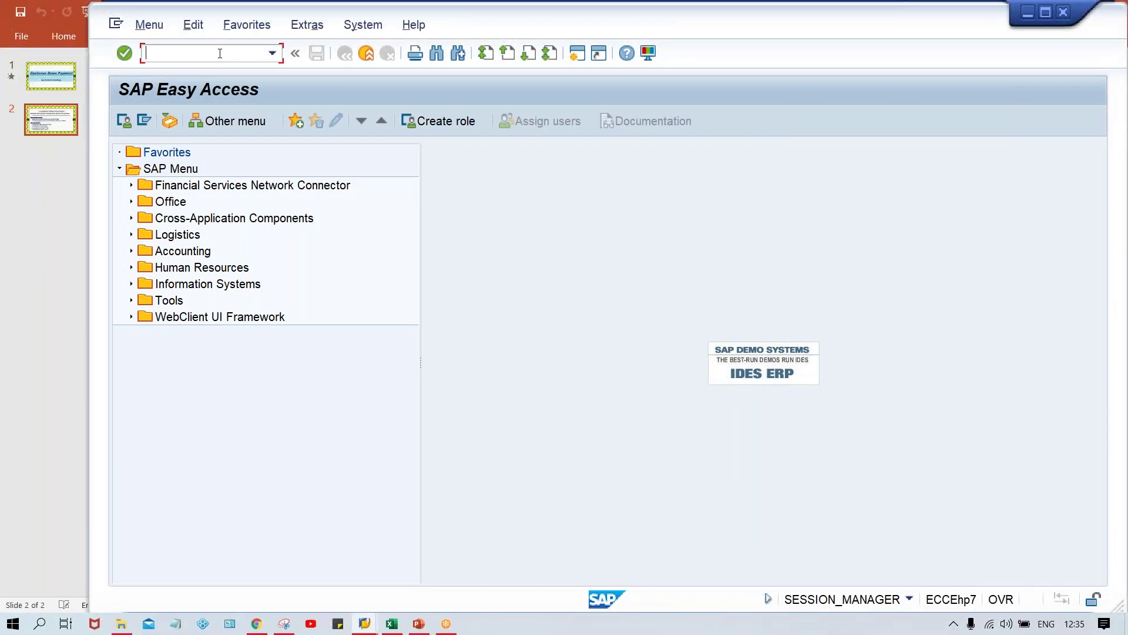
{"action": "type", "text": "FS00"}
{"action": "key", "text": "Return"}
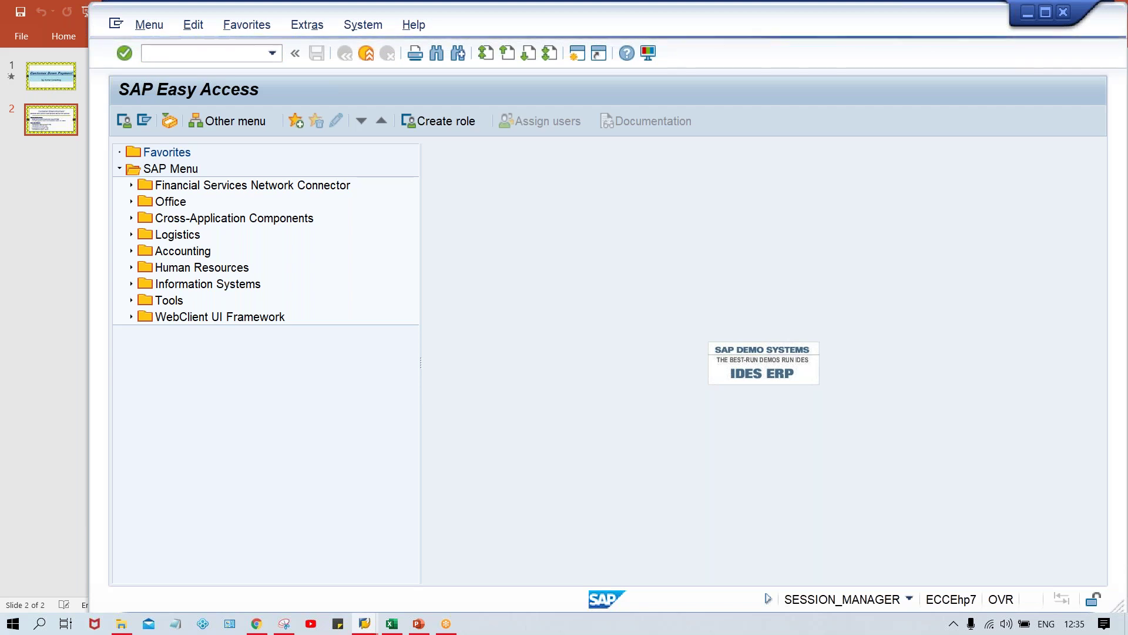
Switch to SAP Logon 740 and open the SAP_2 connection.
{"action": "left_click", "coordinate": [364, 623]}
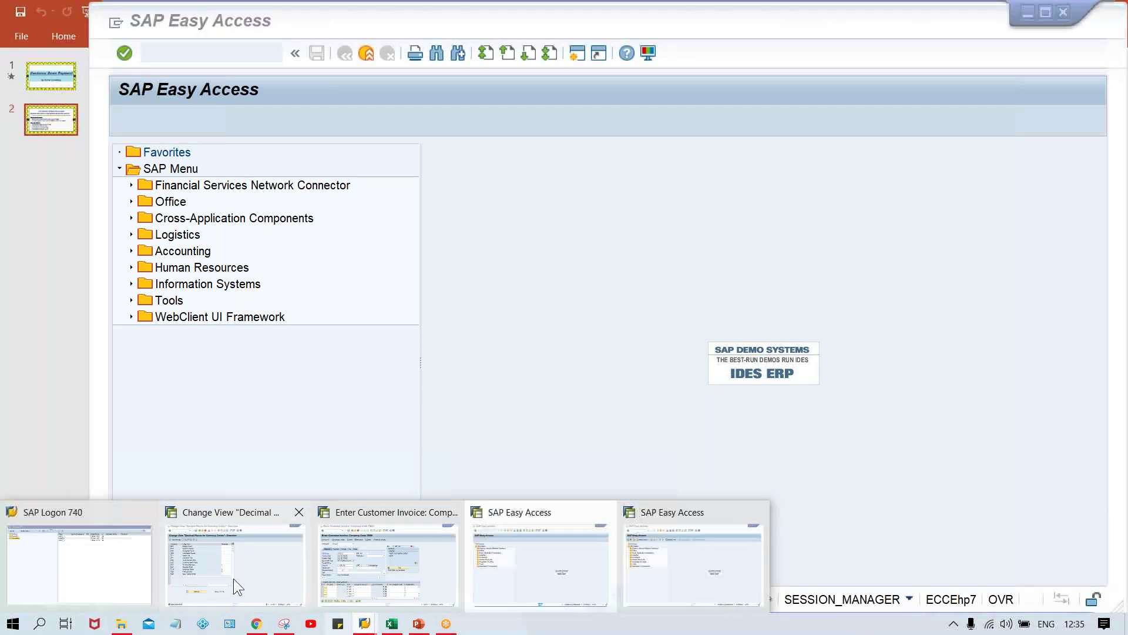
{"action": "left_click", "coordinate": [135, 563]}
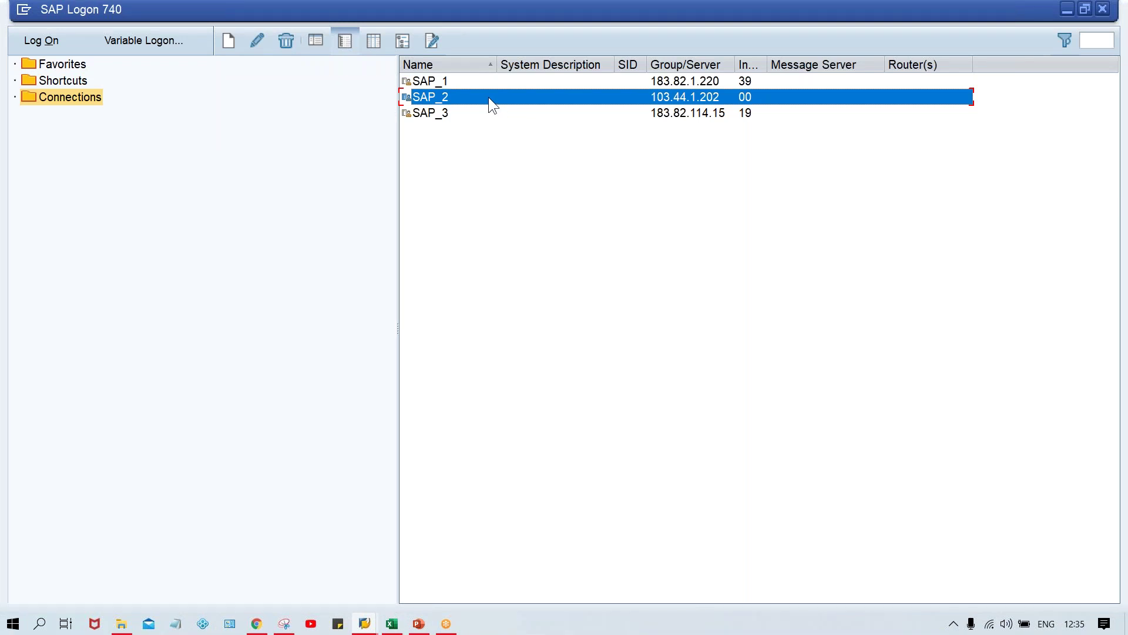
{"action": "double_click", "coordinate": [489, 97]}
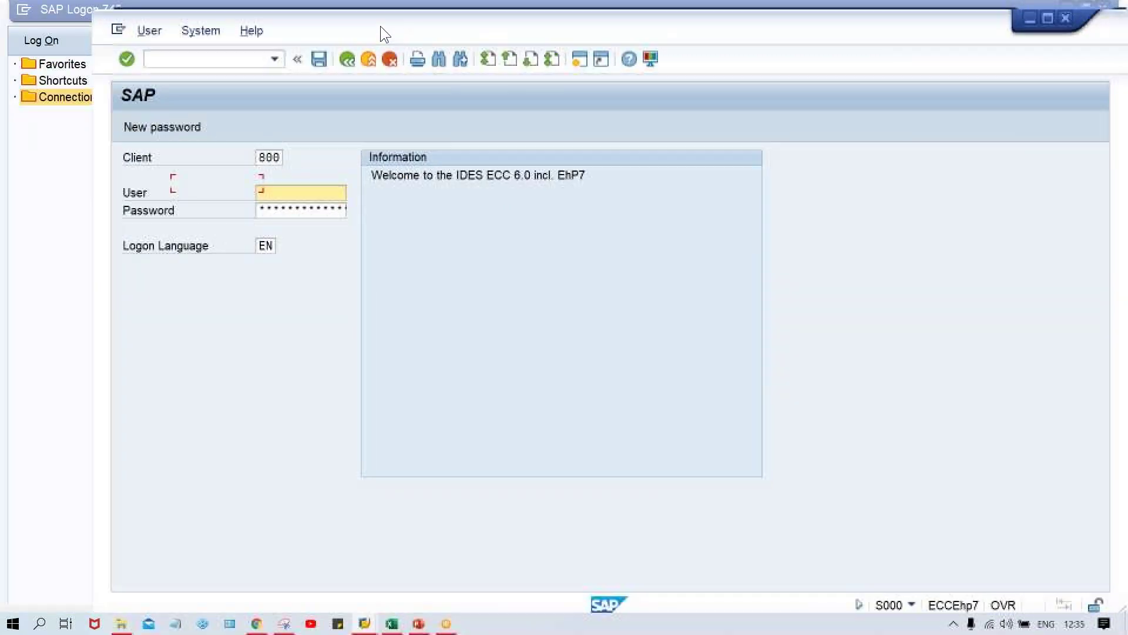
Log on to SAP client 800 with the user name and account password, dismissing the broken-connection error.
{"action": "left_click", "coordinate": [282, 184]}
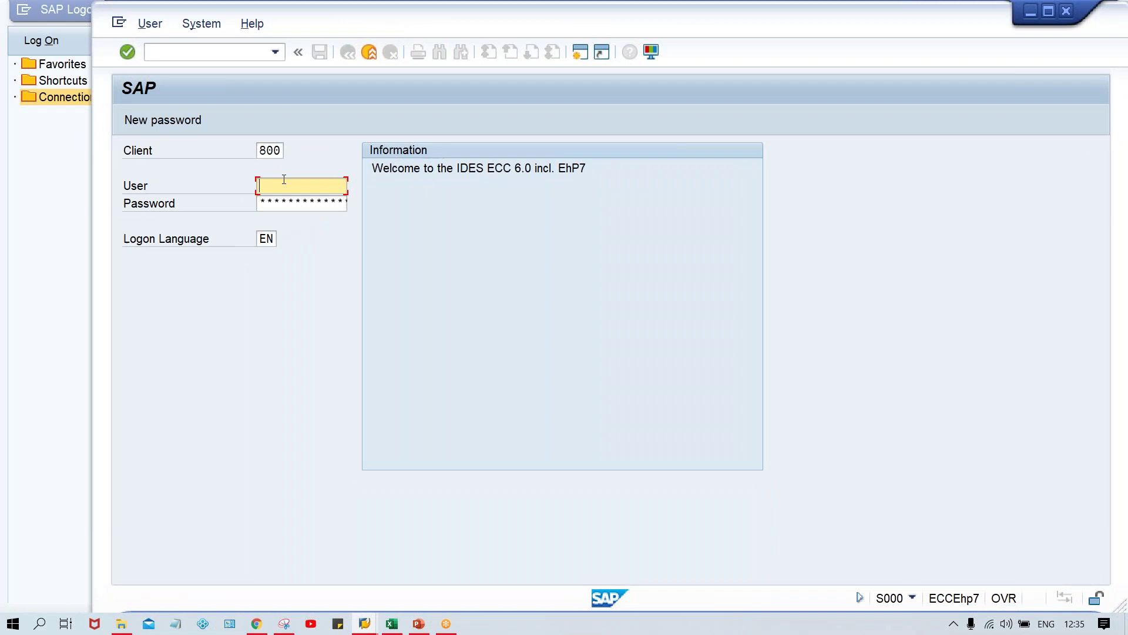
{"action": "key", "text": "Down"}
{"action": "key", "text": "Return"}
{"action": "key", "text": "Tab"}
{"action": "type", "text": "*"}
{"action": "key", "text": "Return"}
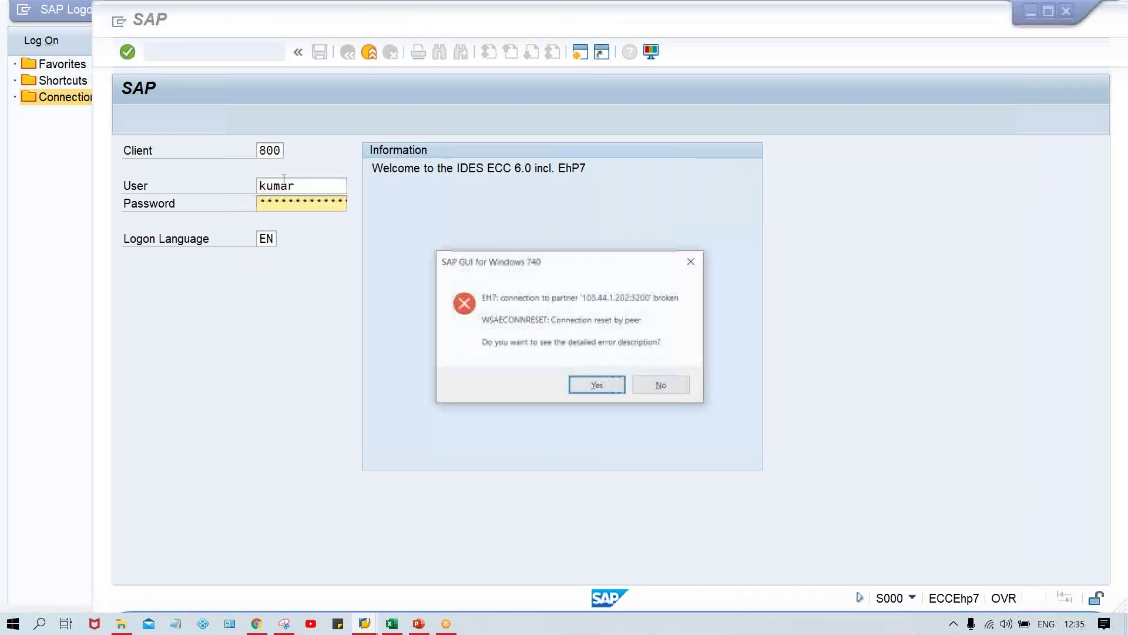
{"action": "key", "text": "Tab"}
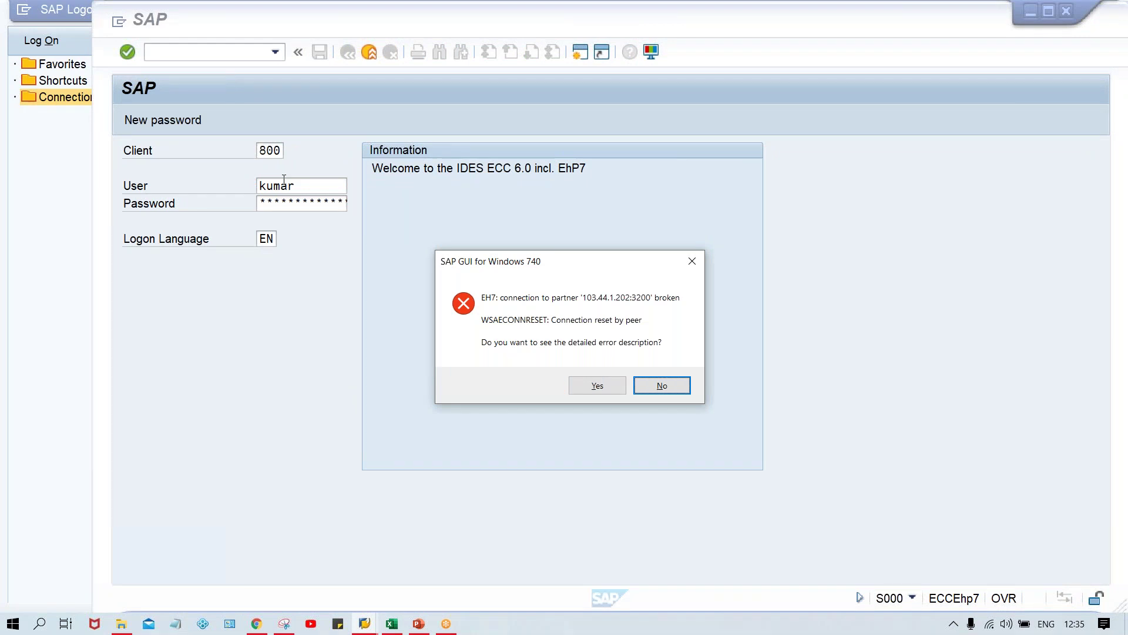
{"action": "key", "text": "Return"}
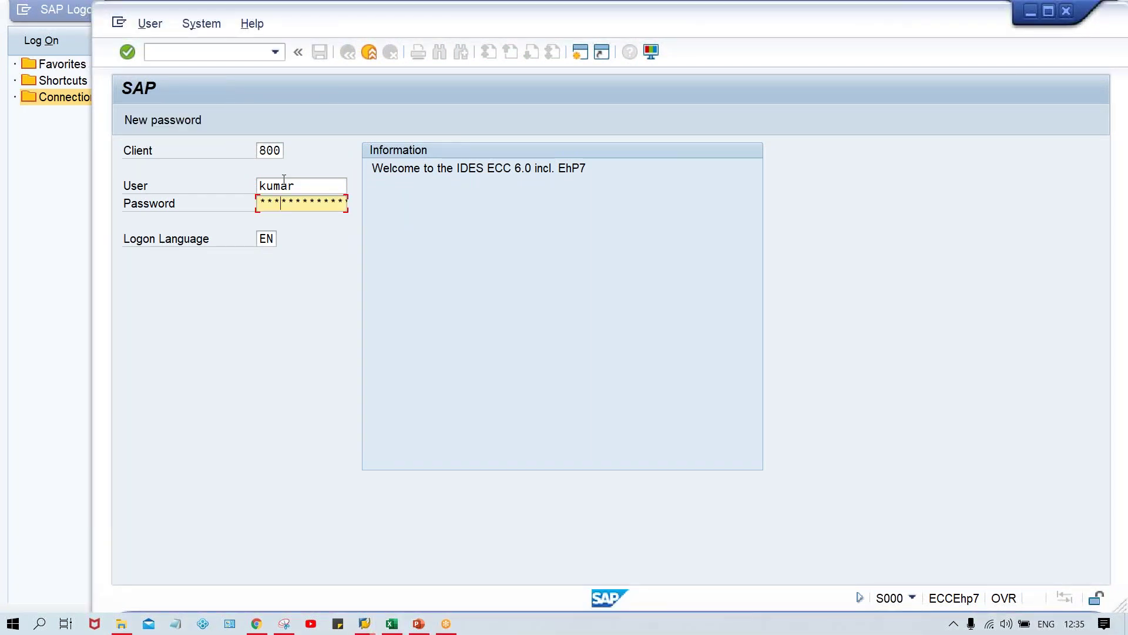
{"action": "key", "text": "Caps_Lock"}
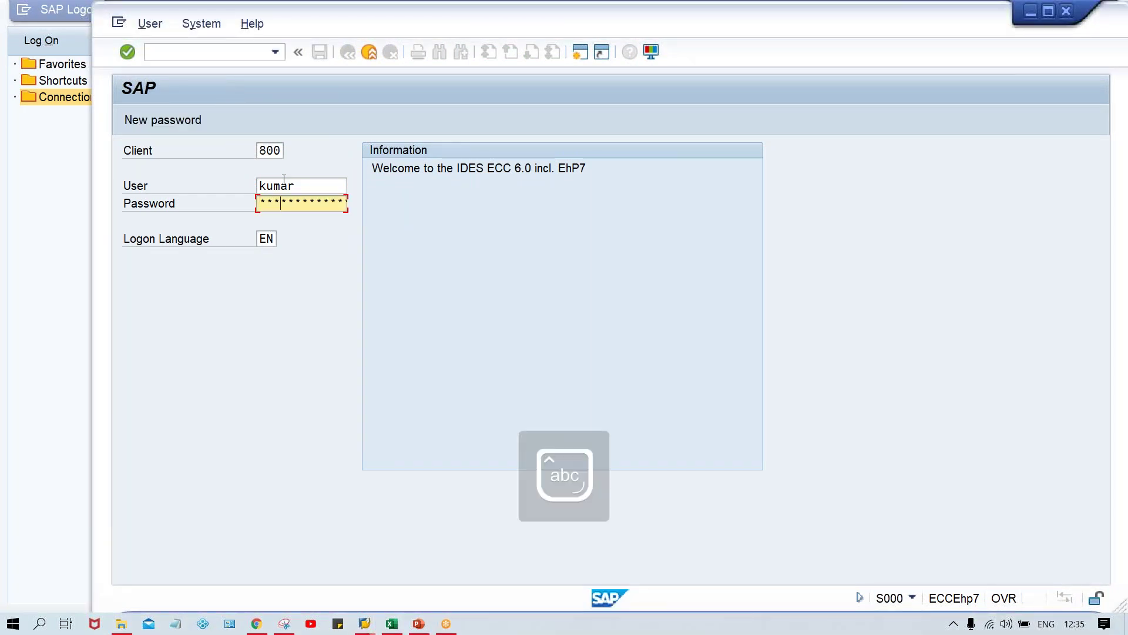
{"action": "key", "text": "Return"}
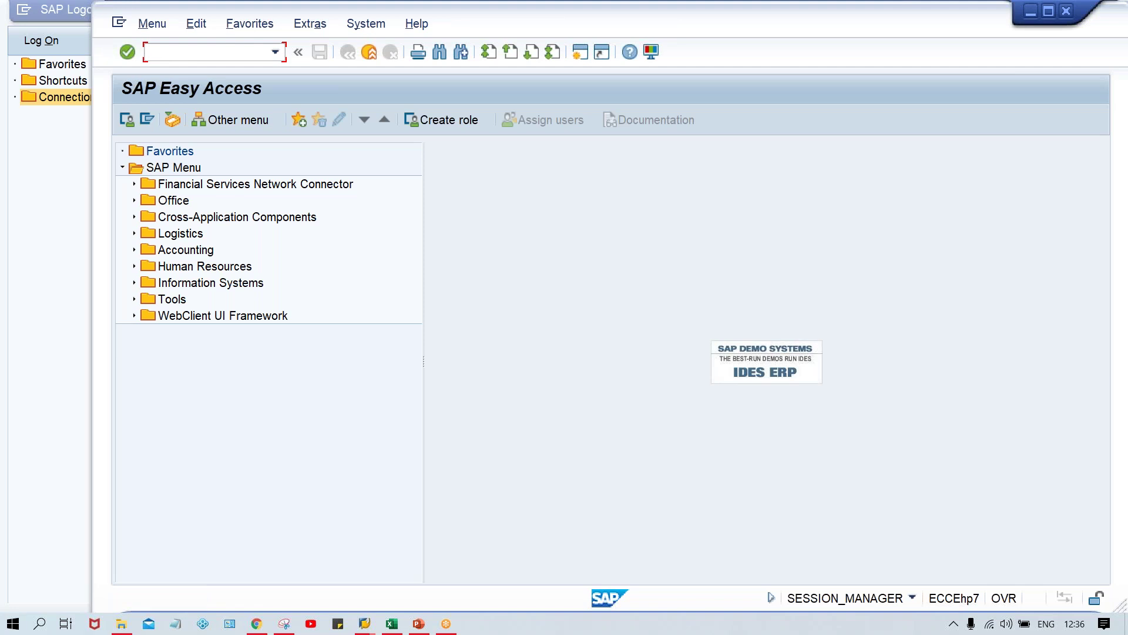
Open transaction FS00, expand the liability accounts, and start creating G/L account 2001 in company code TM00.
{"action": "type", "text": "fs00"}
{"action": "key", "text": "Return"}
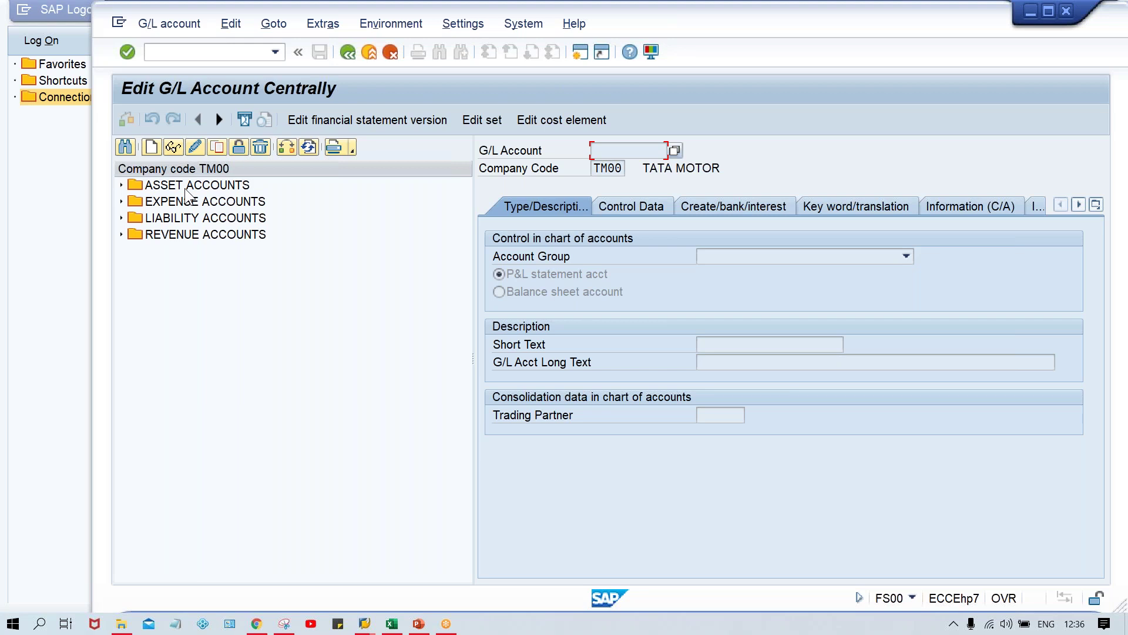
{"action": "left_click", "coordinate": [208, 222]}
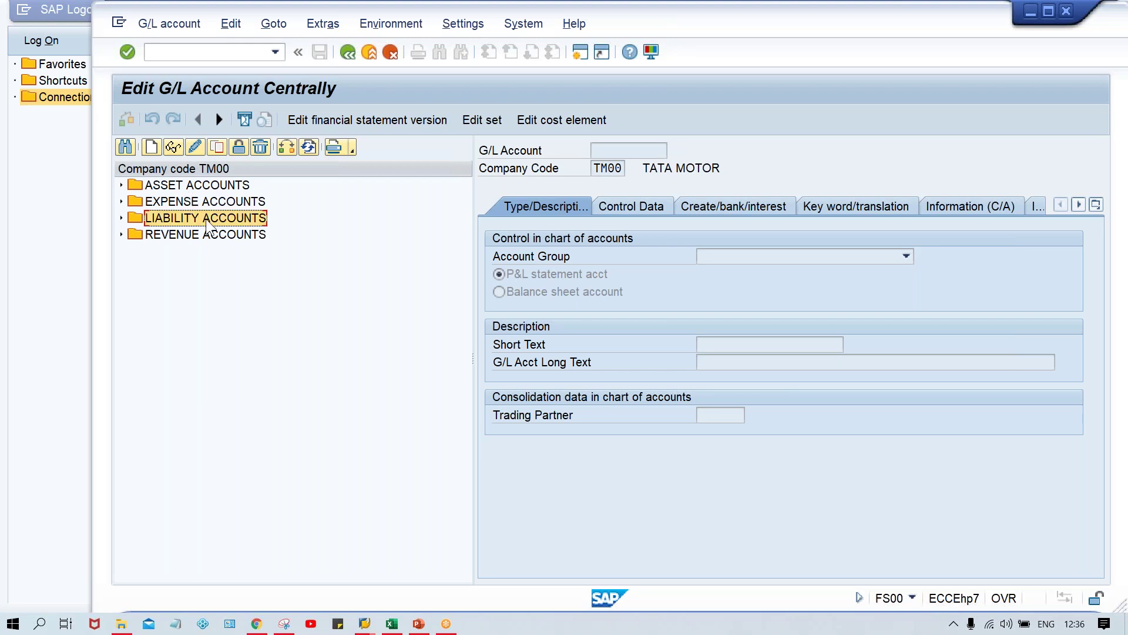
{"action": "double_click", "coordinate": [208, 222]}
{"action": "left_click", "coordinate": [153, 147]}
{"action": "type", "text": "2001"}
{"action": "key", "text": "Return"}
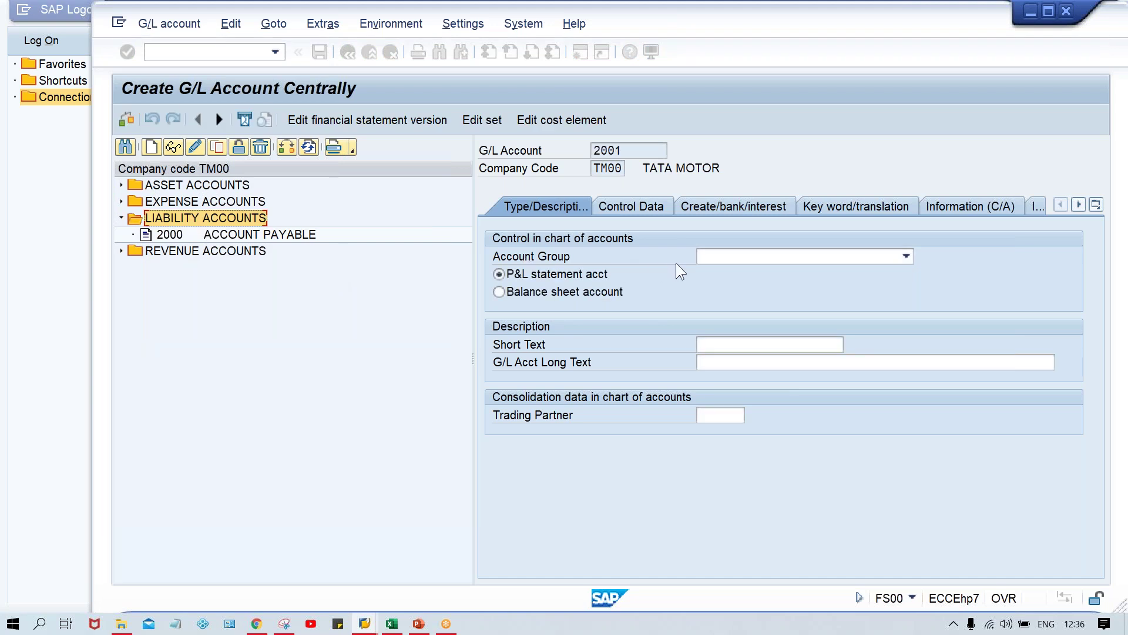
Set the account group to LIABILITY ACCOUNTS and enter CUSTOMER DOWNPAYMENT as the short text and the G/L long text.
{"action": "left_click", "coordinate": [700, 260]}
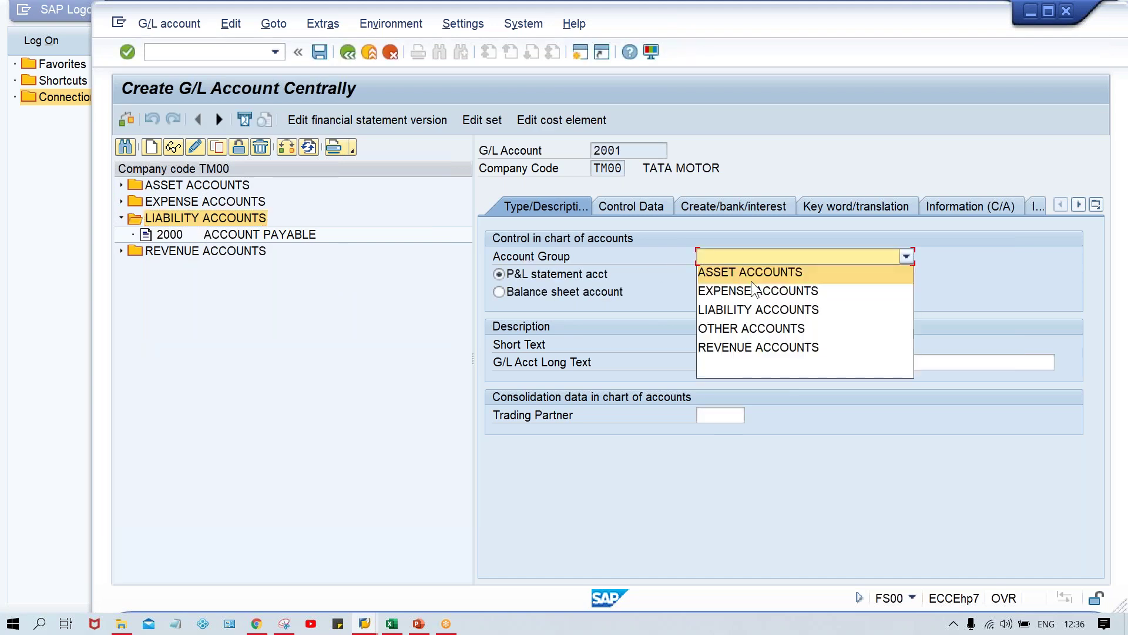
{"action": "left_click", "coordinate": [771, 310]}
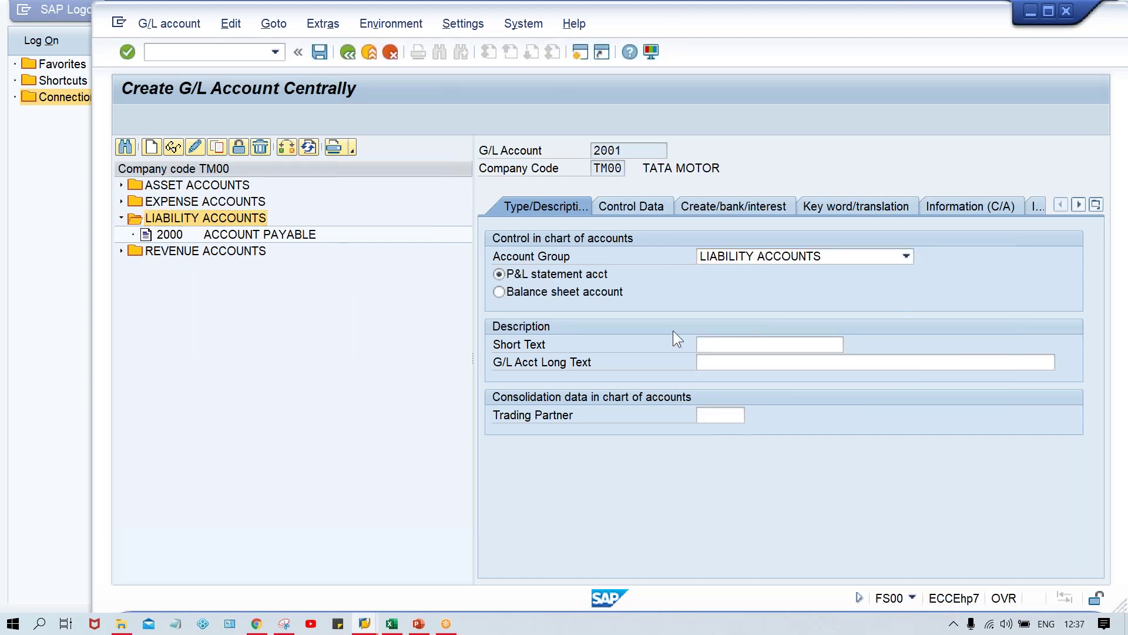
{"action": "left_click", "coordinate": [718, 342]}
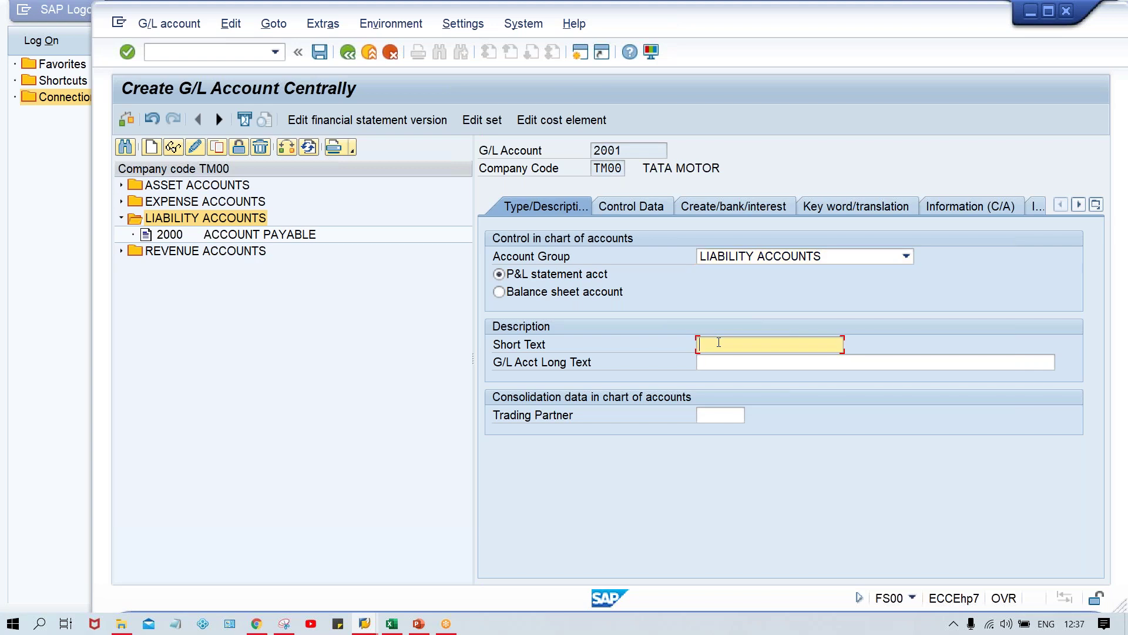
{"action": "key", "text": "Caps_Lock"}
{"action": "type", "text": "CUS"}
{"action": "type", "text": "TOMER DO"}
{"action": "type", "text": "WN"}
{"action": "type", "text": "PAYMENT"}
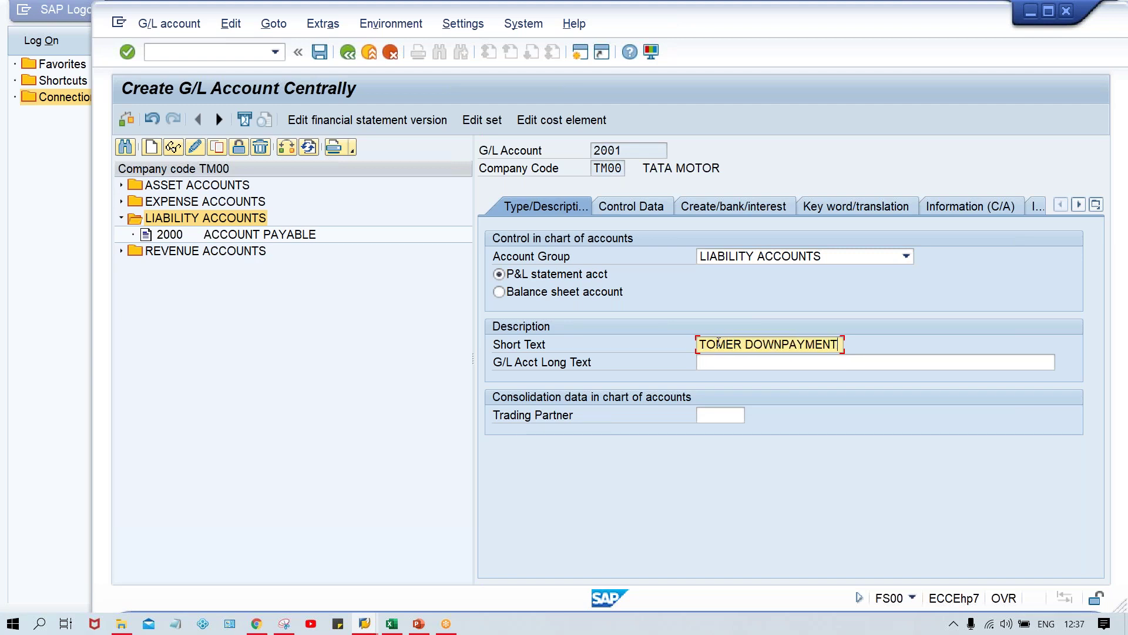
{"action": "key", "text": "Tab"}
{"action": "type", "text": "CUSTOMER DOWNPAYMENT"}
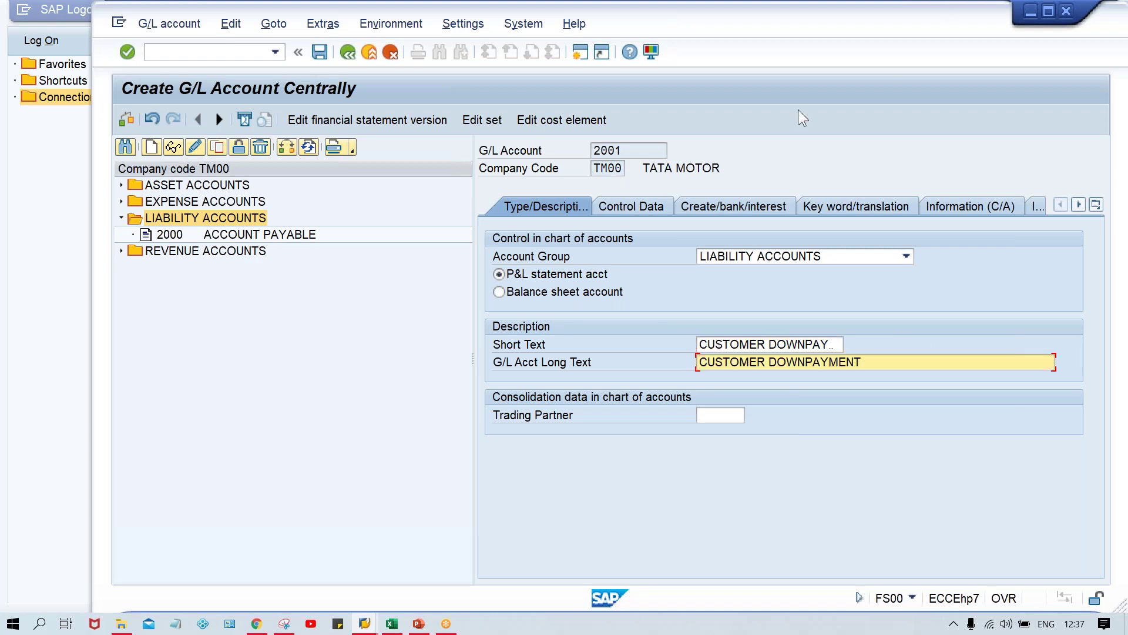
Classify G/L account 2001 as a balance sheet account.
{"action": "left_click", "coordinate": [638, 207]}
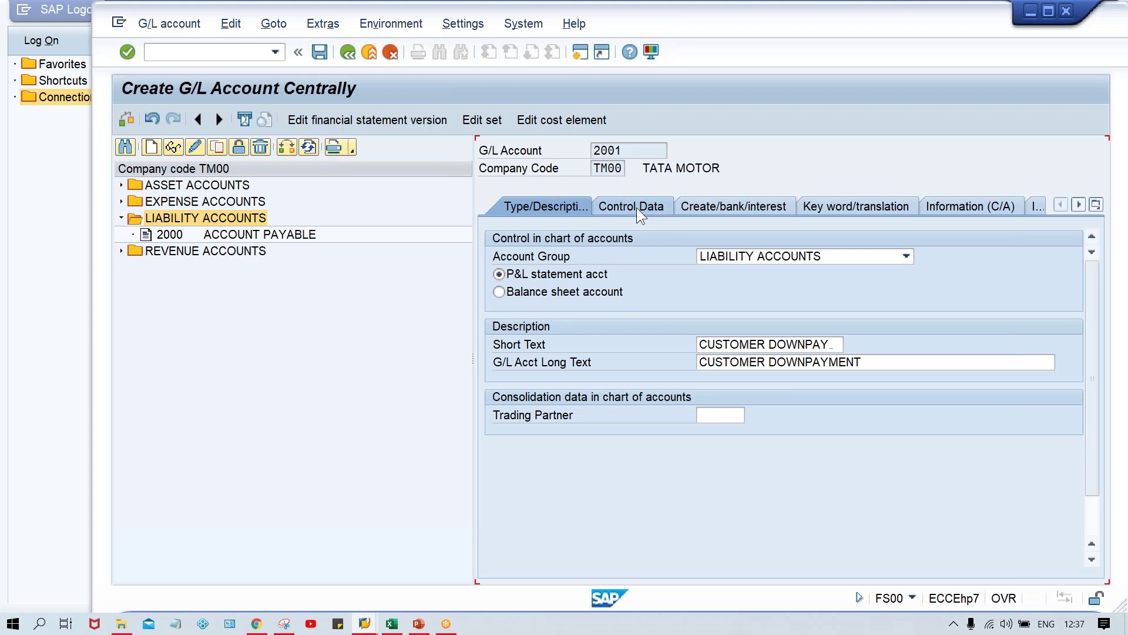
{"action": "left_click", "coordinate": [527, 207]}
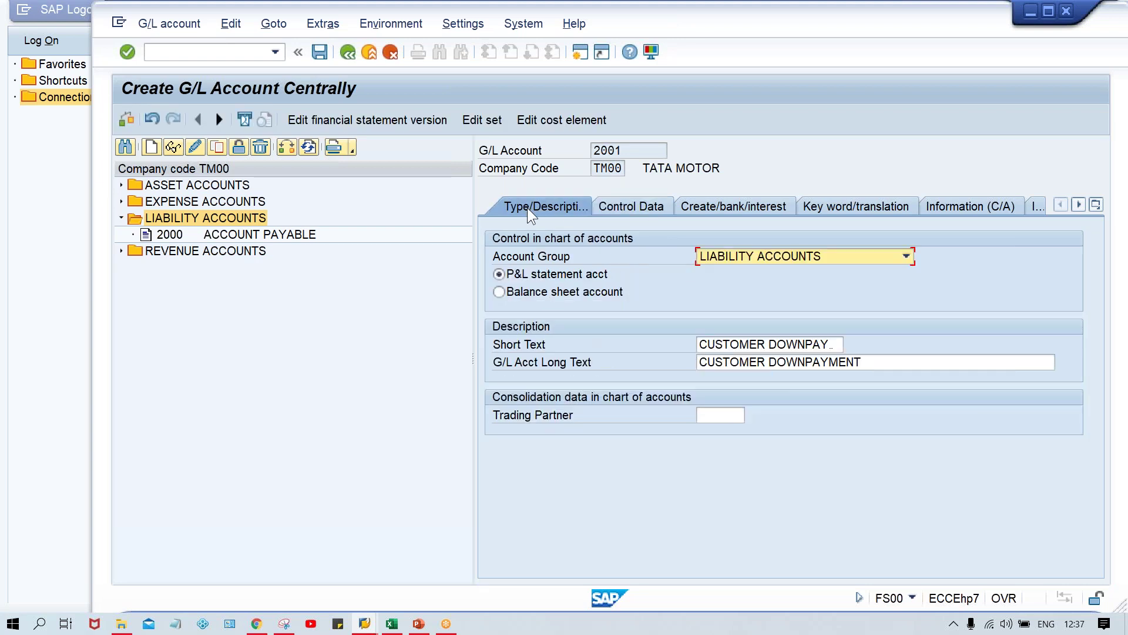
{"action": "left_click", "coordinate": [526, 294]}
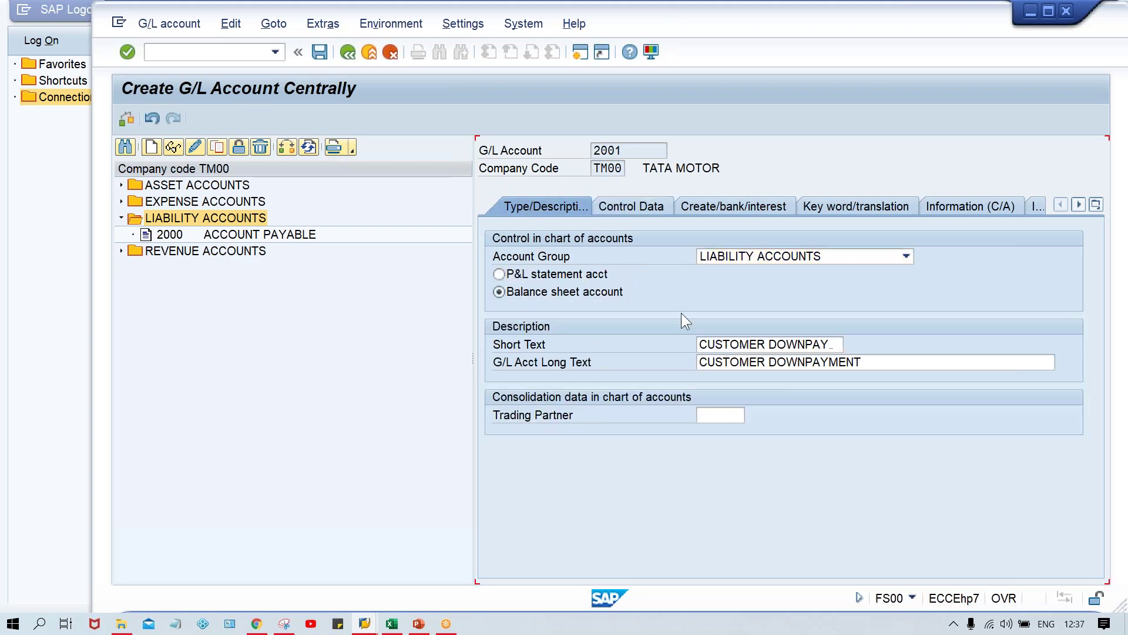
In the control data, set the reconciliation account type to Customers, enable line item display, and choose sort key 001.
{"action": "left_click", "coordinate": [651, 206]}
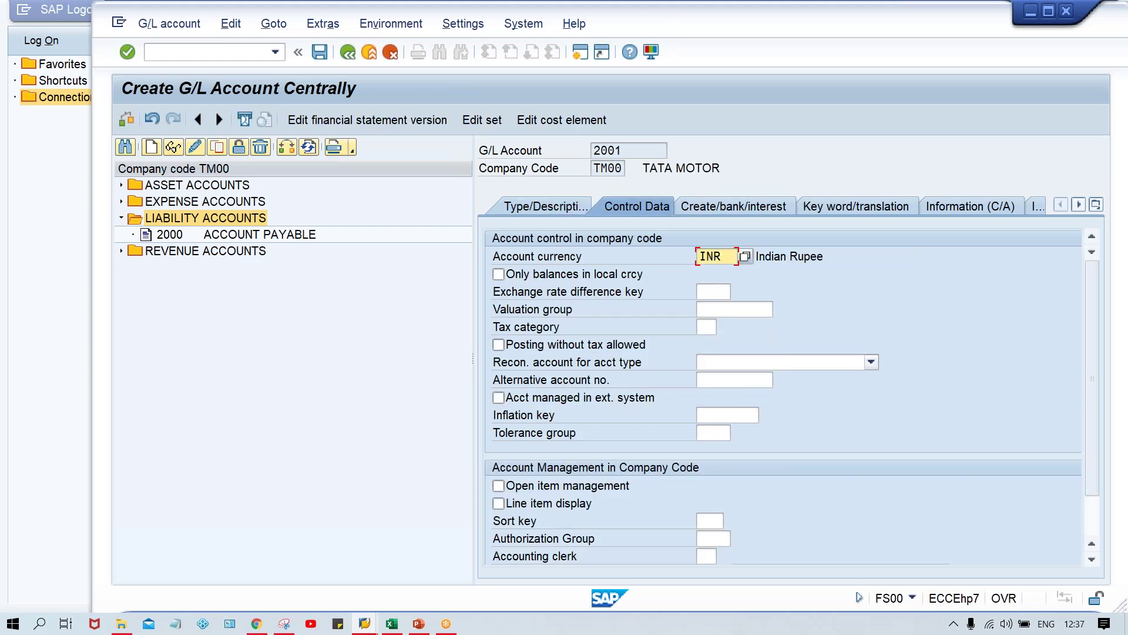
{"action": "left_click", "coordinate": [728, 360]}
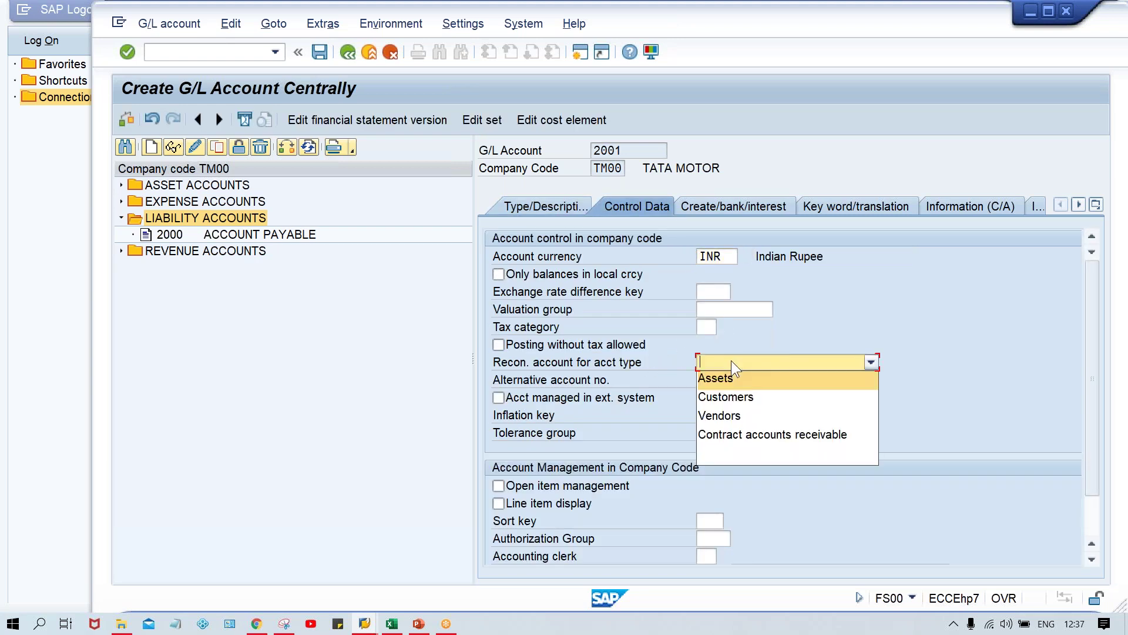
{"action": "left_click", "coordinate": [728, 396]}
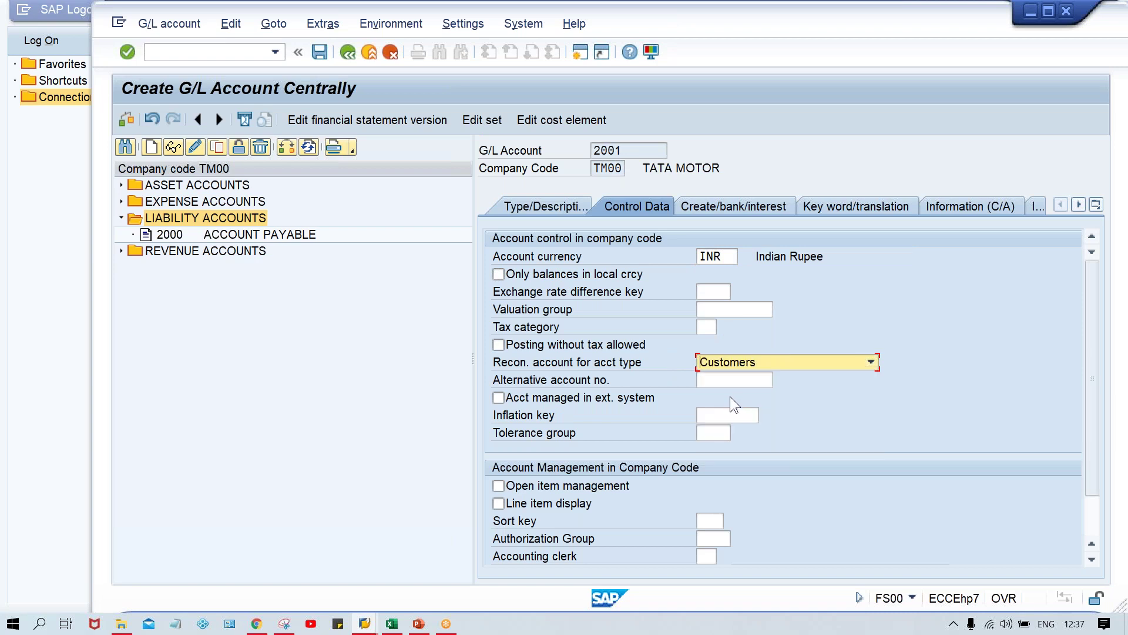
{"action": "left_click", "coordinate": [618, 500]}
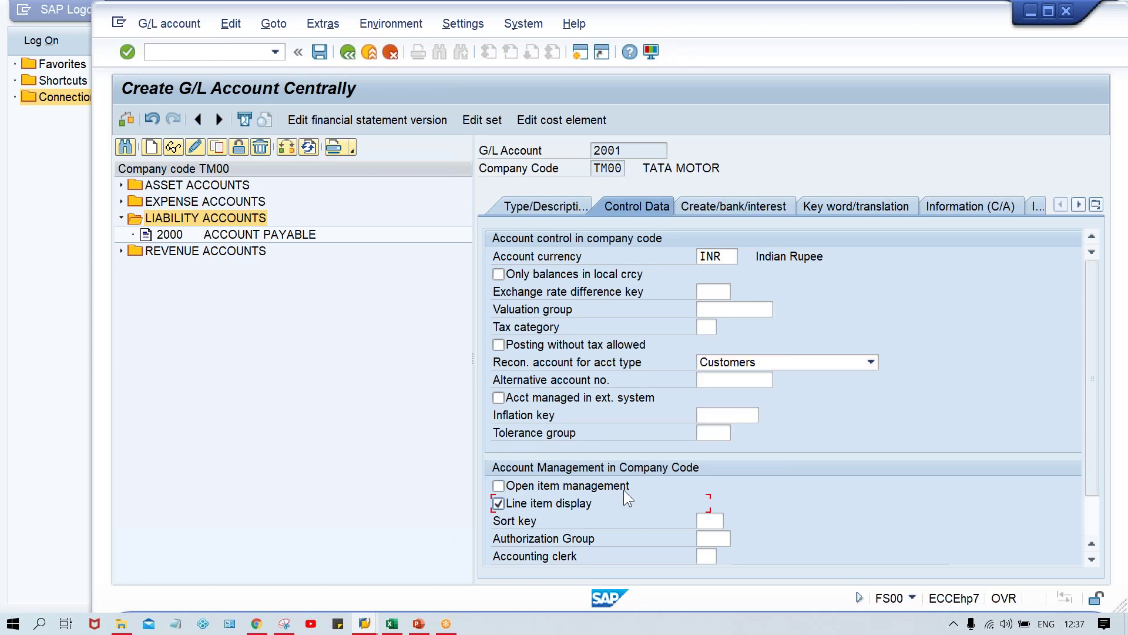
{"action": "left_click", "coordinate": [711, 517]}
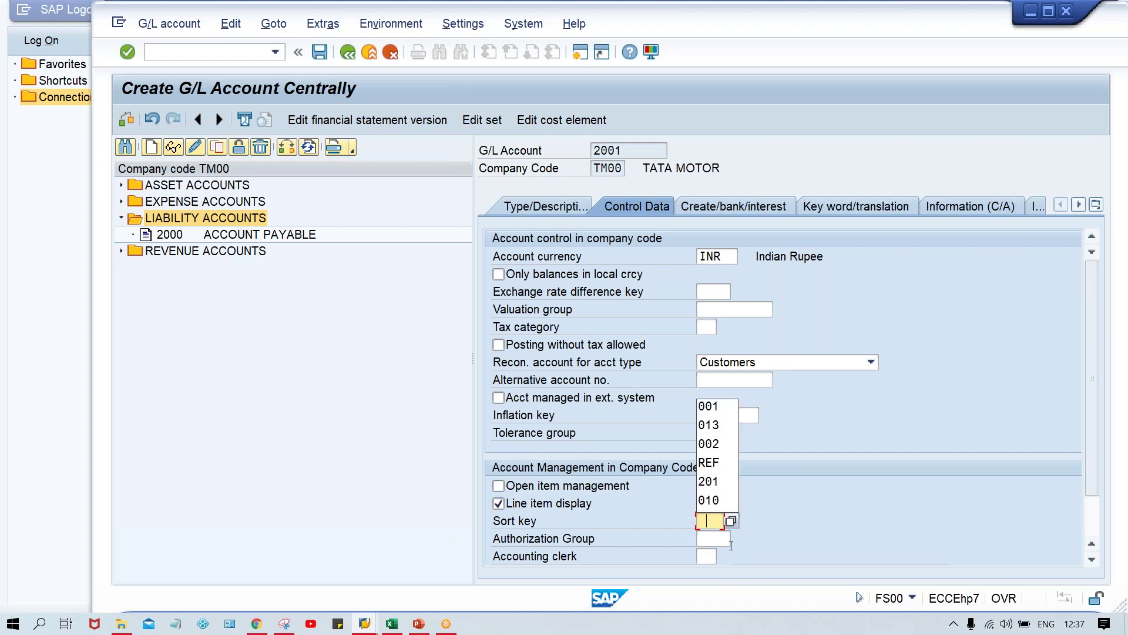
{"action": "left_click", "coordinate": [710, 407]}
Assign field status group G067 to G/L account 2001 and save the account.
{"action": "left_click", "coordinate": [746, 205]}
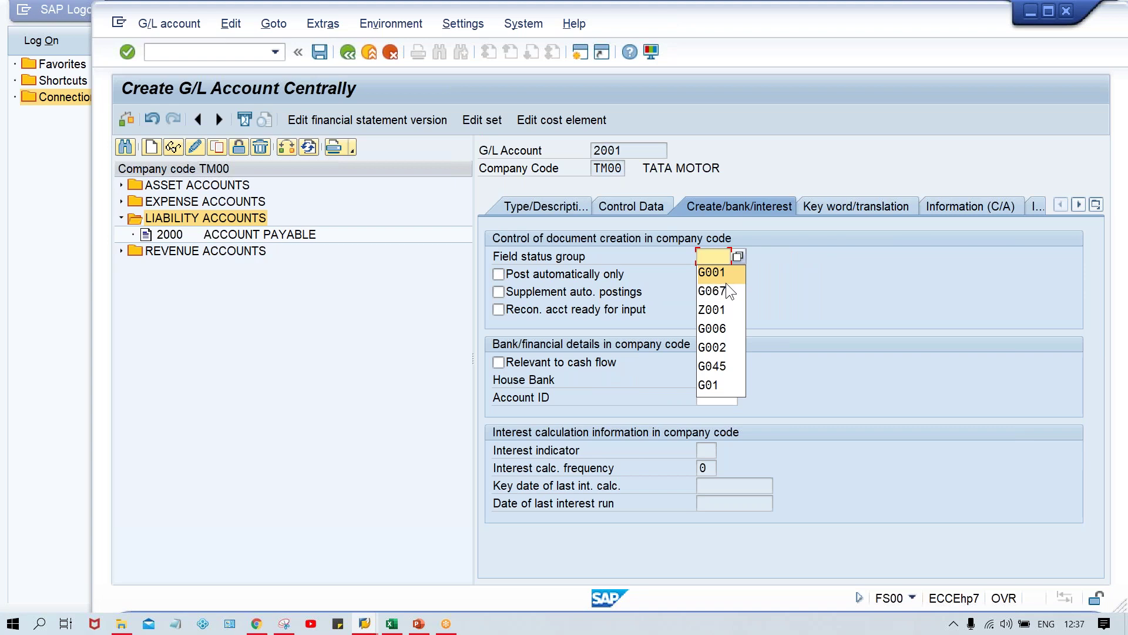
{"action": "left_click", "coordinate": [724, 292]}
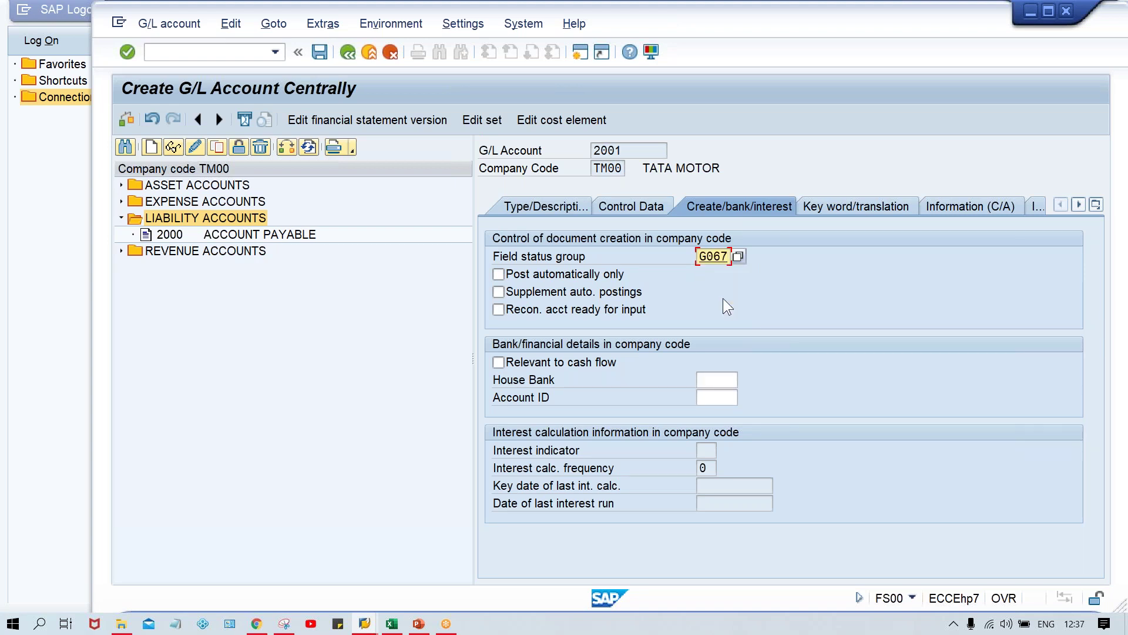
{"action": "key", "text": "Return"}
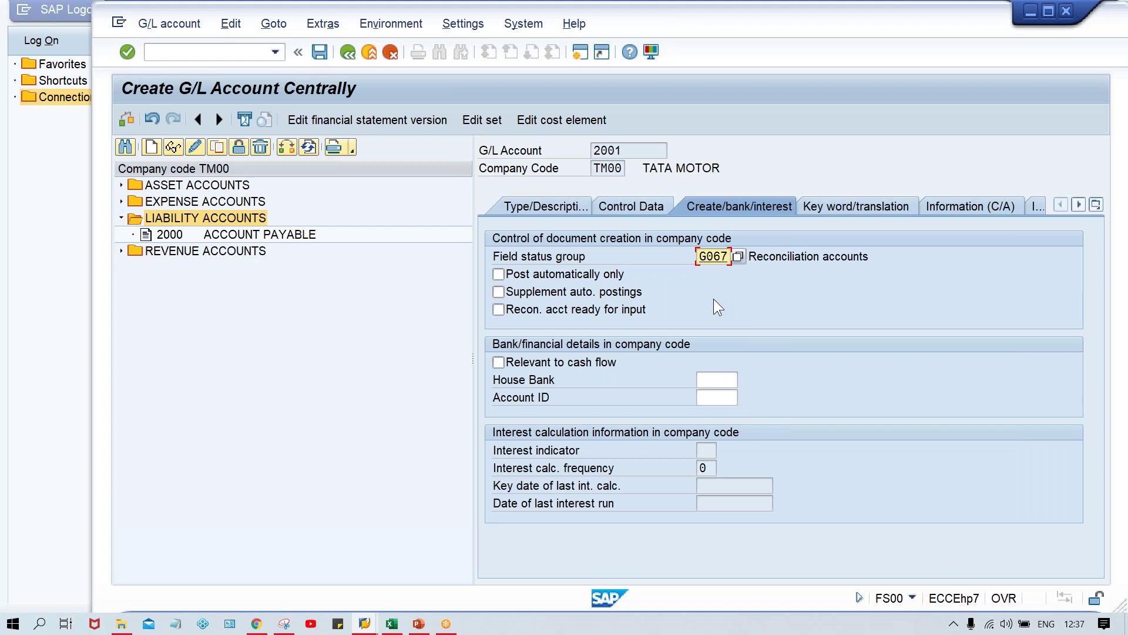
{"action": "key", "text": "ctrl+s"}
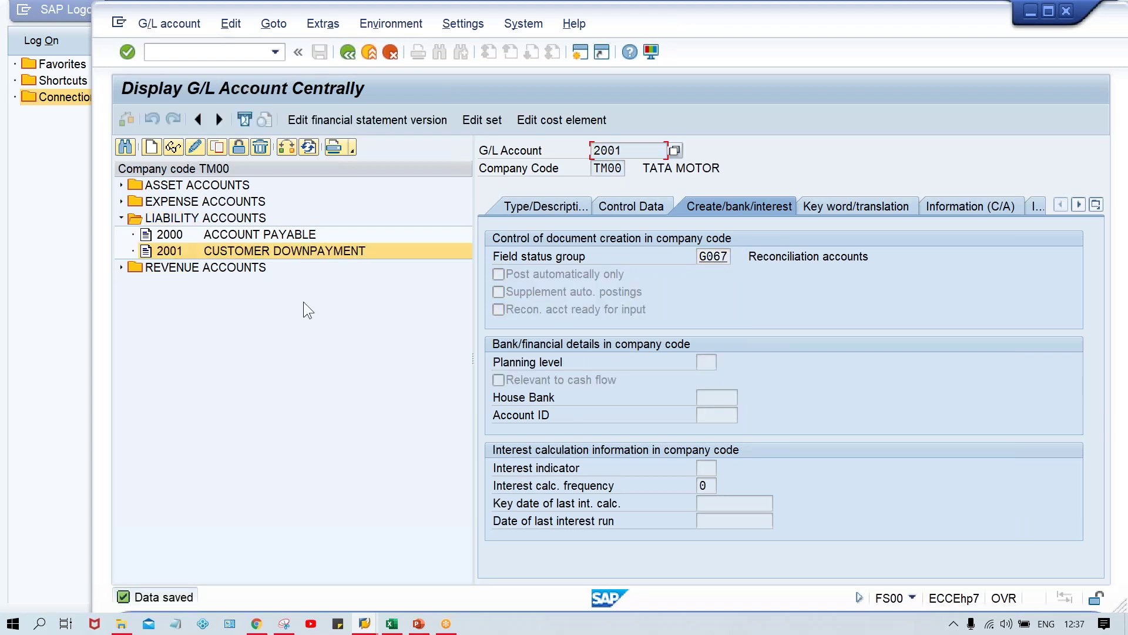
Review the saved account's type and description, and check the configuration steps on the Customer Down Payment slide in PowerPoint.
{"action": "left_click", "coordinate": [542, 206]}
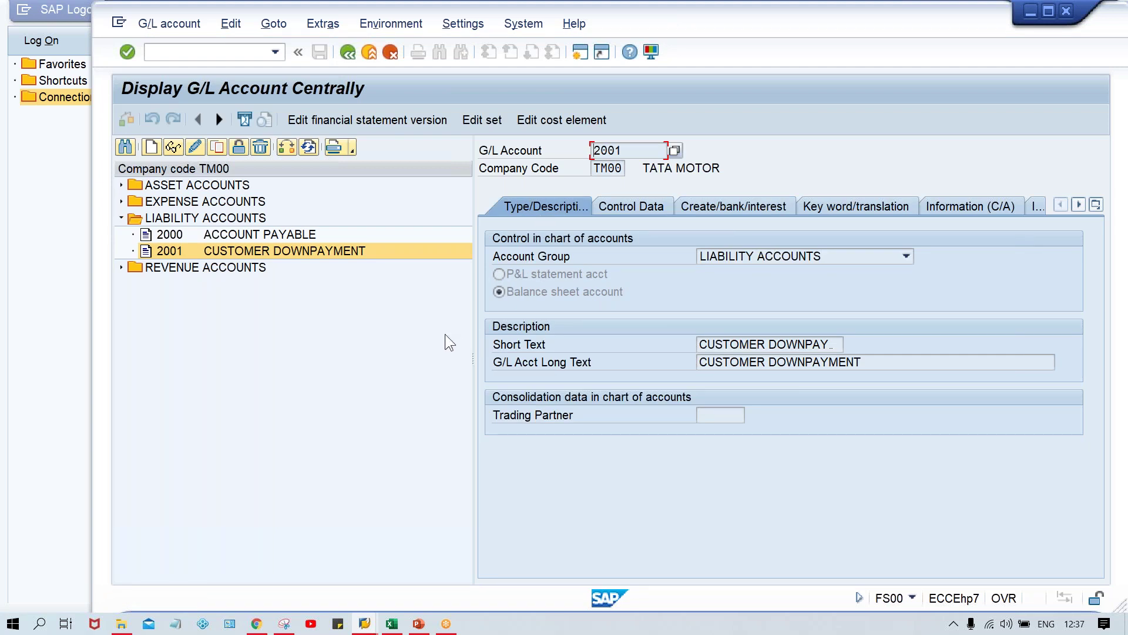
{"action": "mouse_move", "coordinate": [419, 624]}
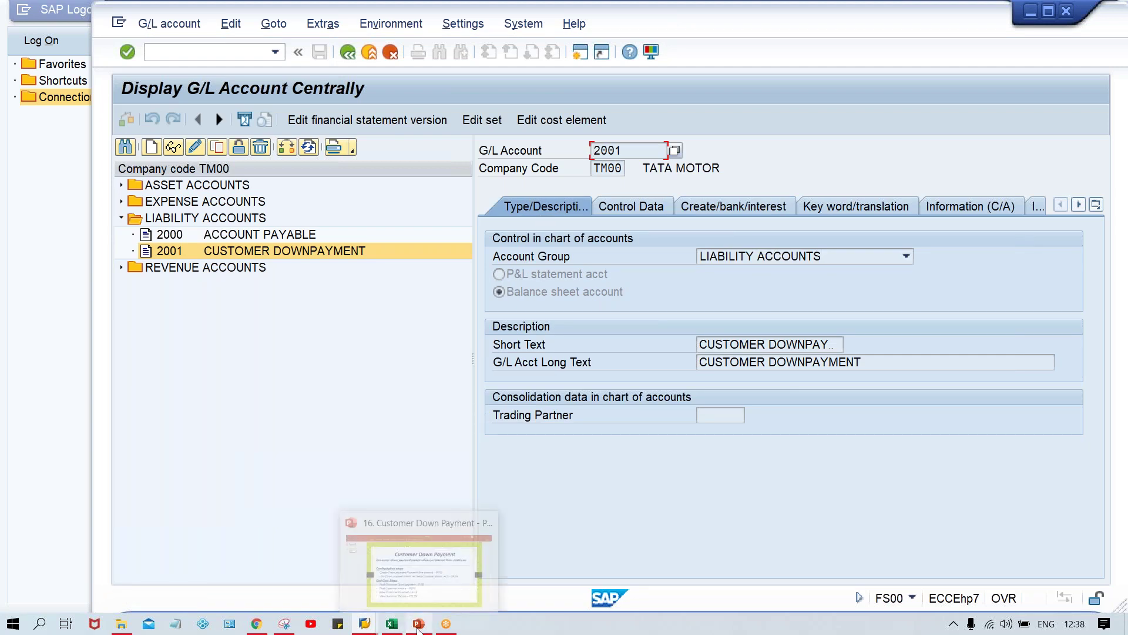
{"action": "left_click", "coordinate": [428, 585]}
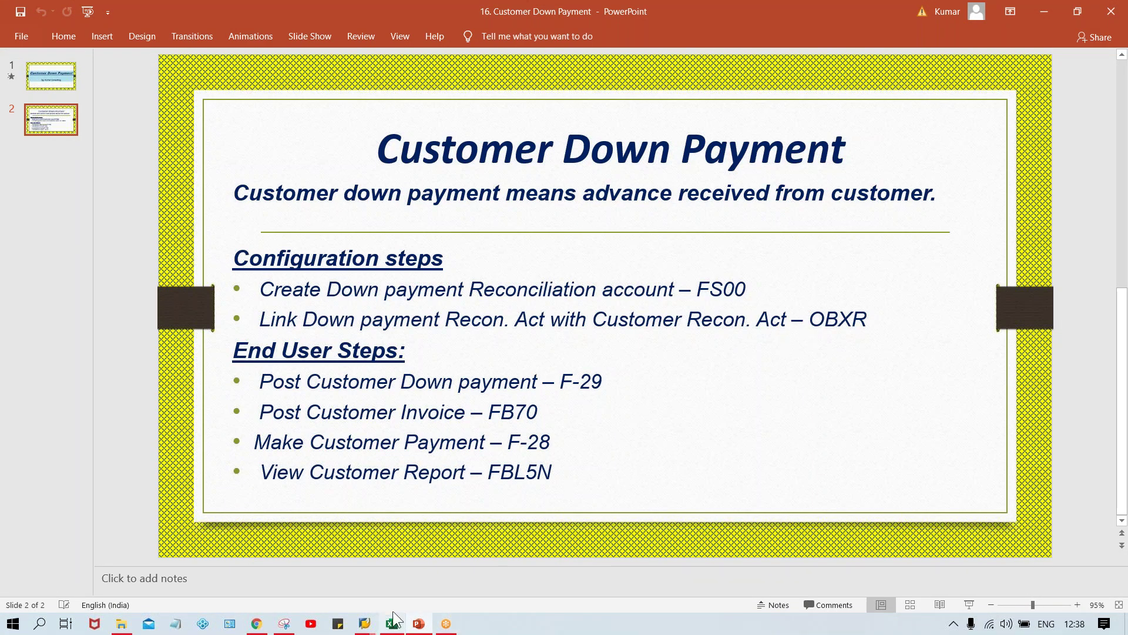
Switch to SAP and open transaction OBXR in a new session.
{"action": "mouse_move", "coordinate": [364, 623]}
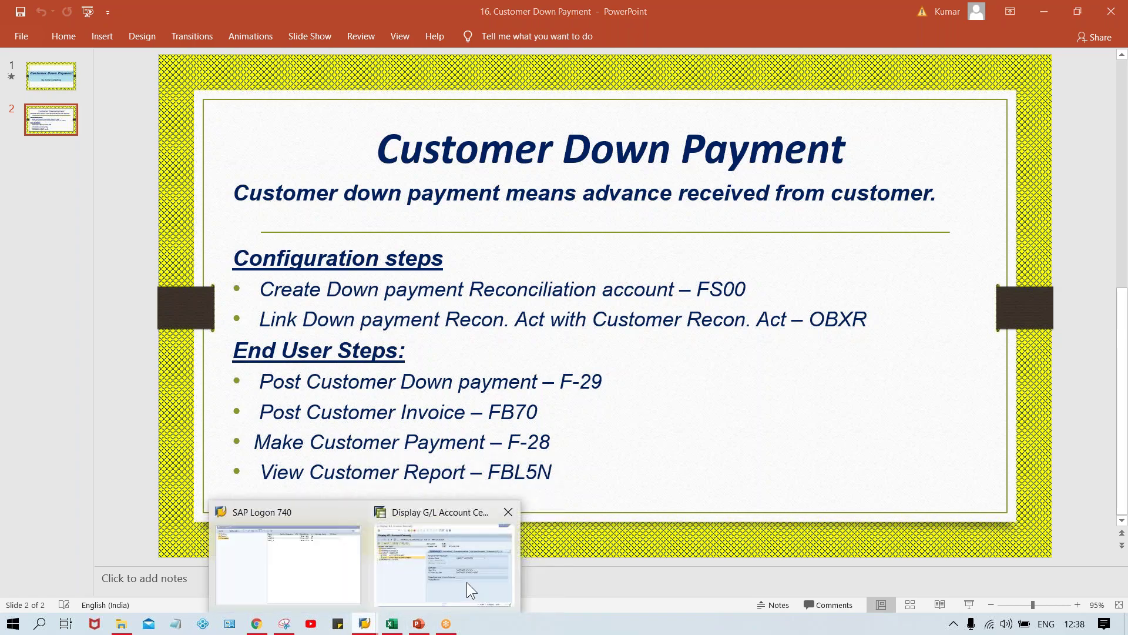
{"action": "left_click", "coordinate": [466, 582]}
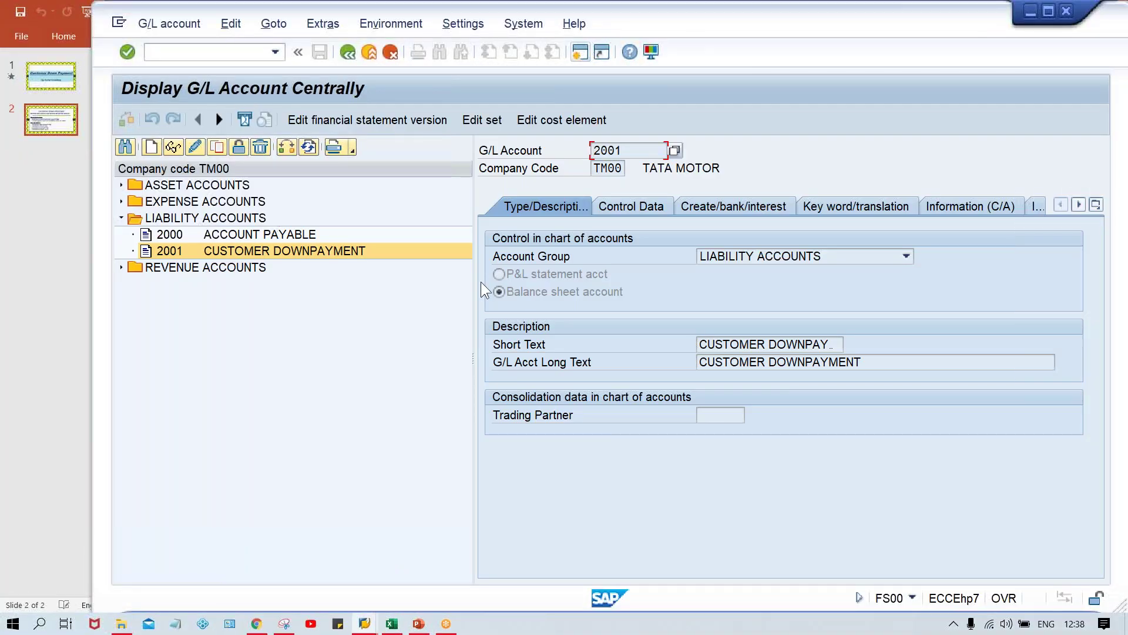
{"action": "left_click", "coordinate": [364, 623]}
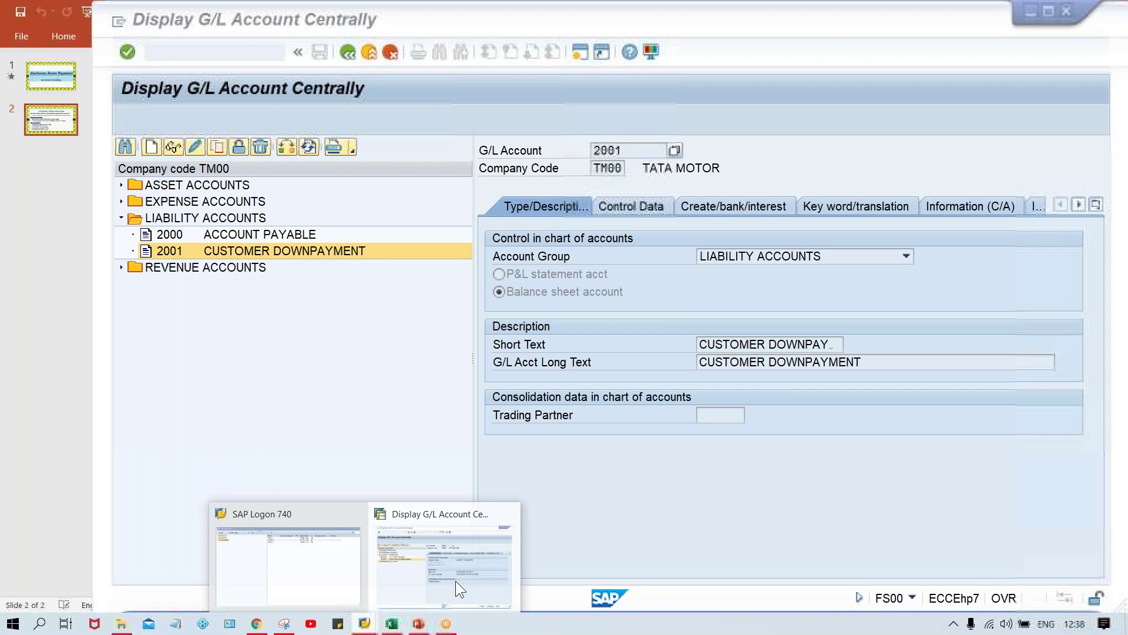
{"action": "left_click", "coordinate": [390, 574]}
{"action": "left_click", "coordinate": [582, 51]}
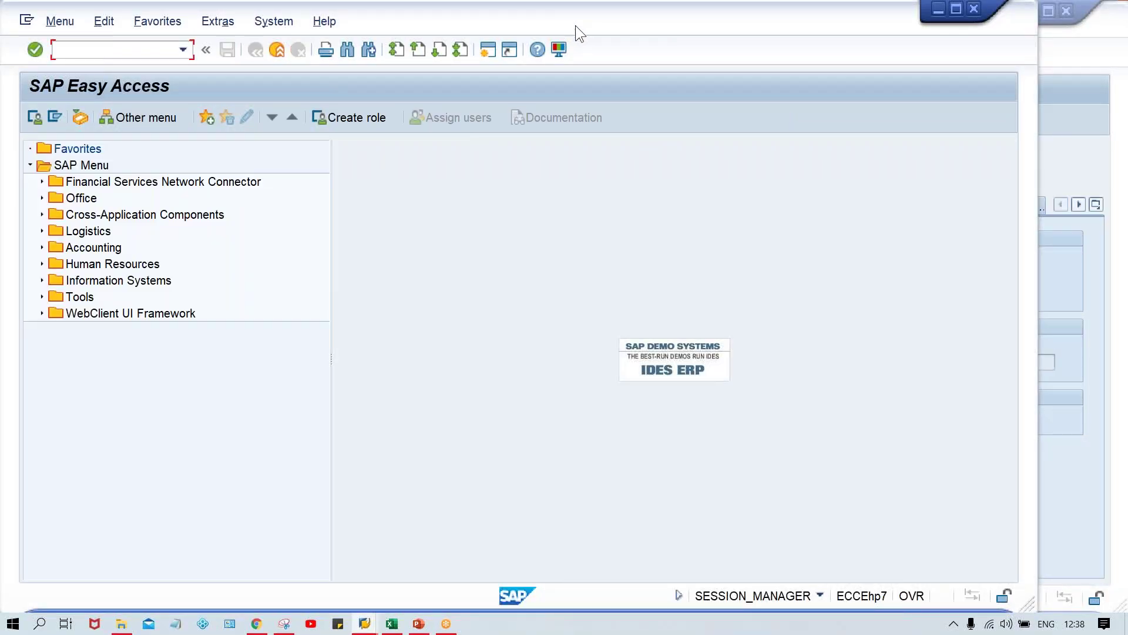
{"action": "left_click_drag", "start_coordinate": [576, 26], "coordinate": [653, 27]}
{"action": "type", "text": "OBXR"}
{"action": "key", "text": "Return"}
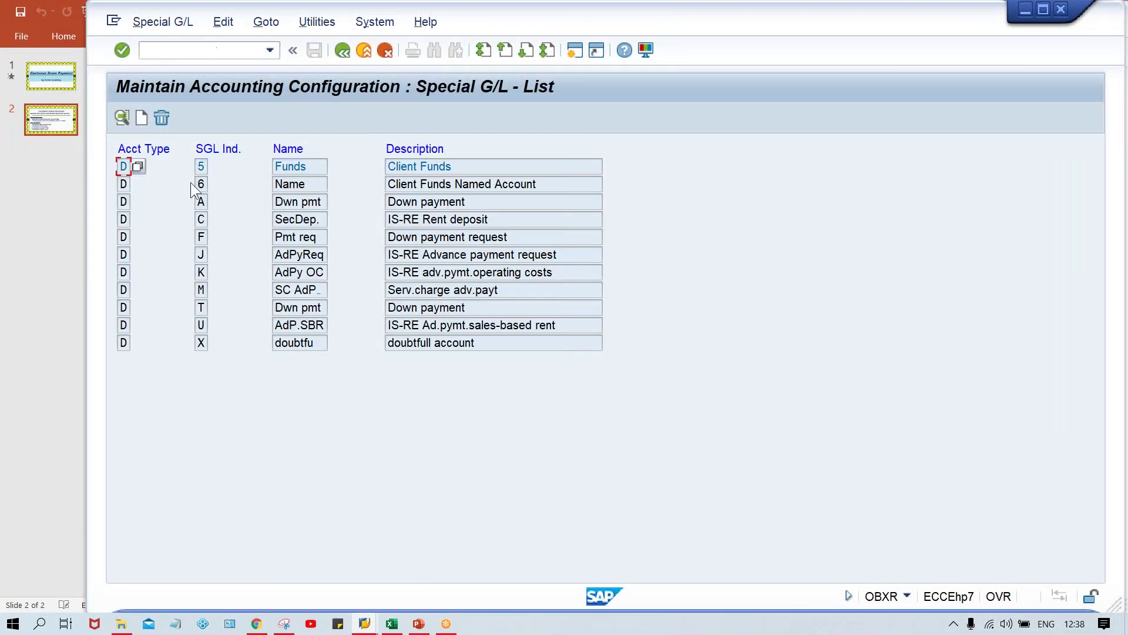
Open the customer down payment configuration with indicator A for chart of accounts TCOA and enter special G/L account 2001.
{"action": "double_click", "coordinate": [295, 203]}
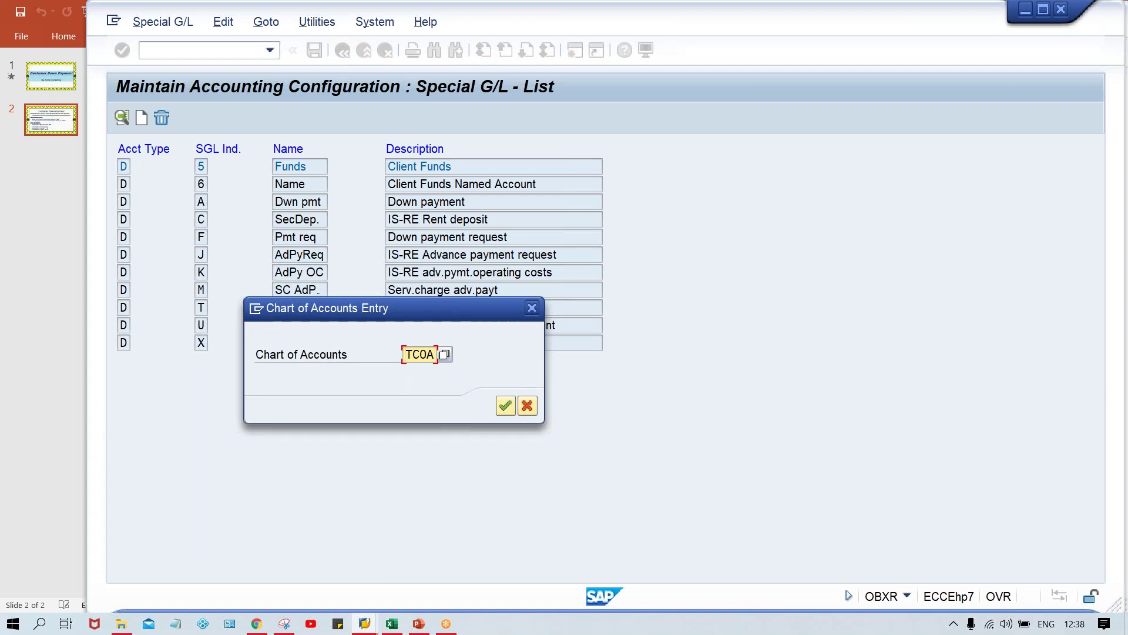
{"action": "key", "text": "Return"}
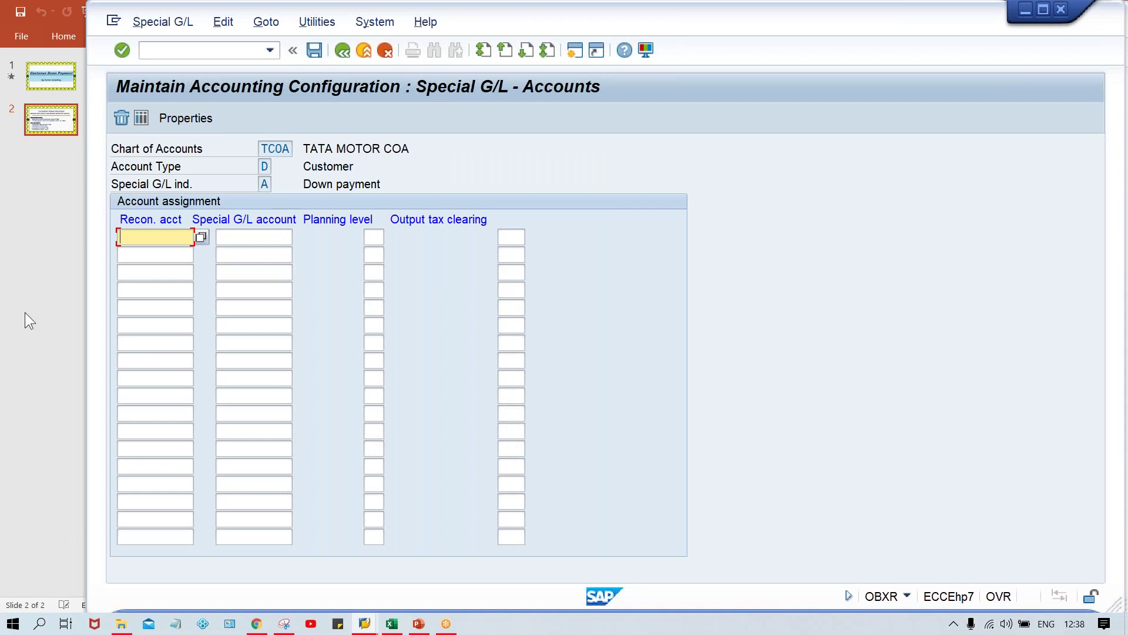
{"action": "left_click", "coordinate": [247, 239]}
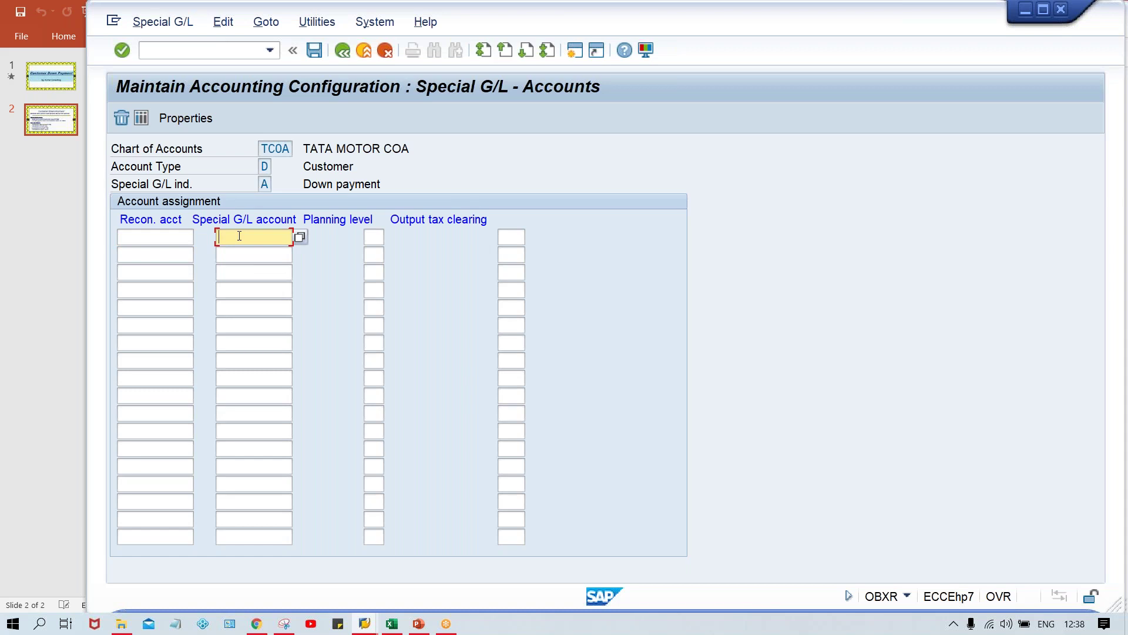
{"action": "type", "text": "2001"}
{"action": "key", "text": "shift+Tab"}
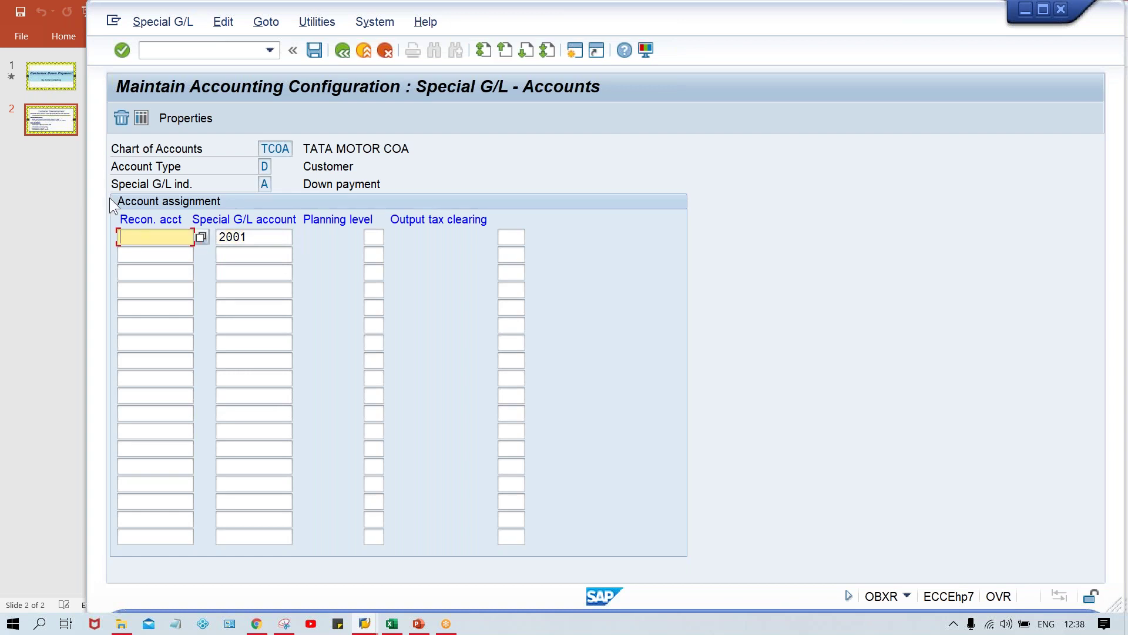
Assign ACCOUNT RECEIVABLE (1005) as the reconciliation account for special G/L account 2001 and save the assignment.
{"action": "left_click", "coordinate": [203, 240]}
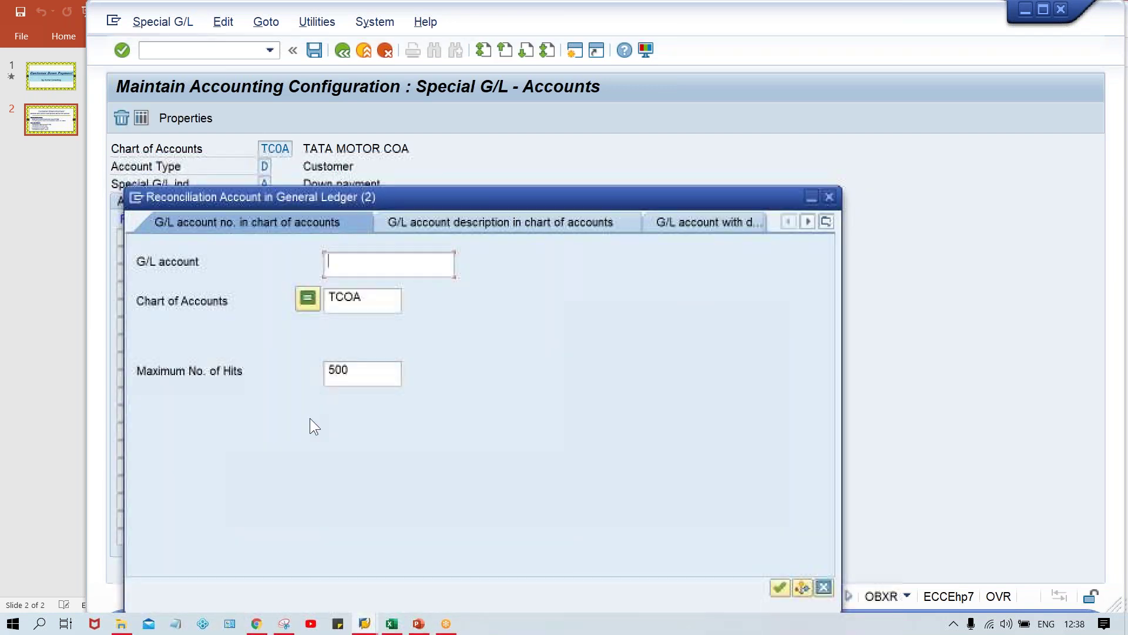
{"action": "left_click", "coordinate": [780, 588]}
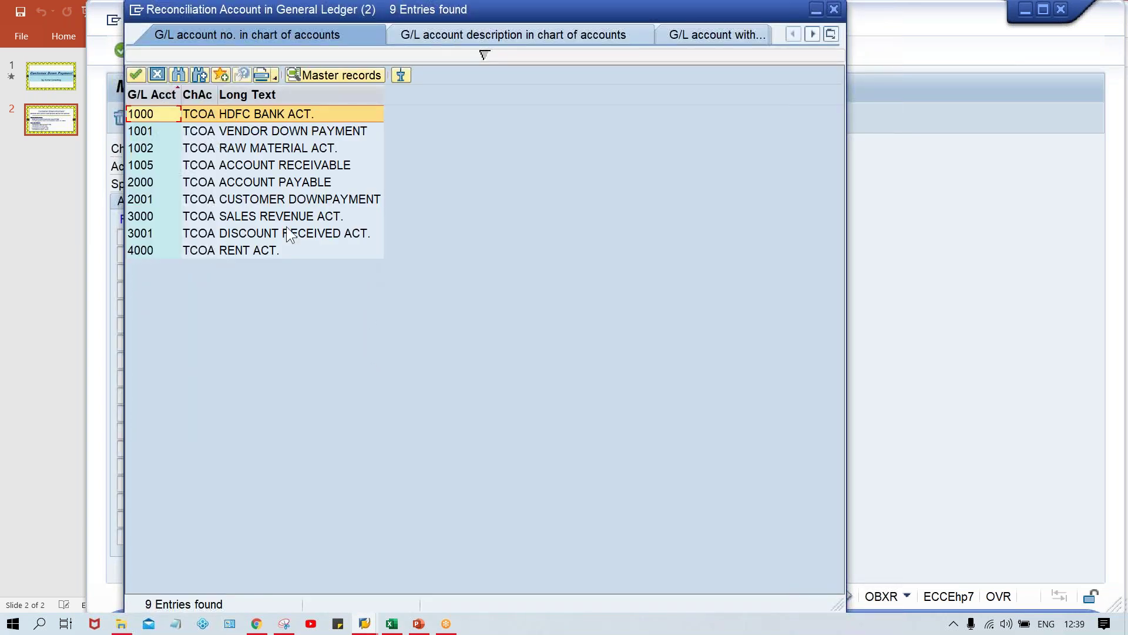
{"action": "left_click", "coordinate": [337, 164]}
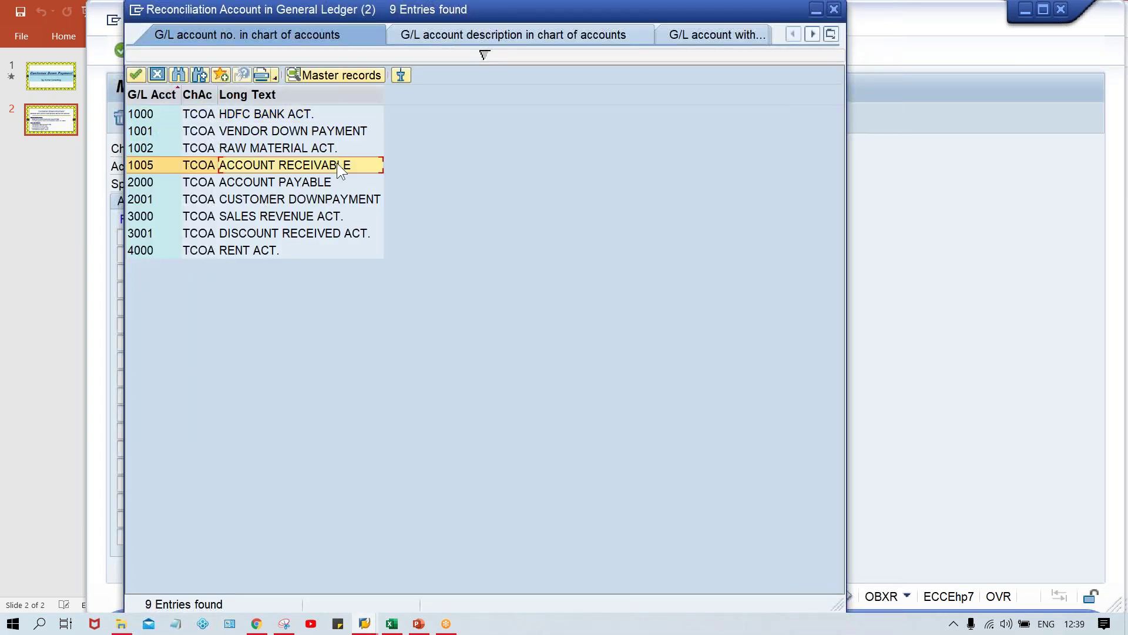
{"action": "double_click", "coordinate": [336, 164]}
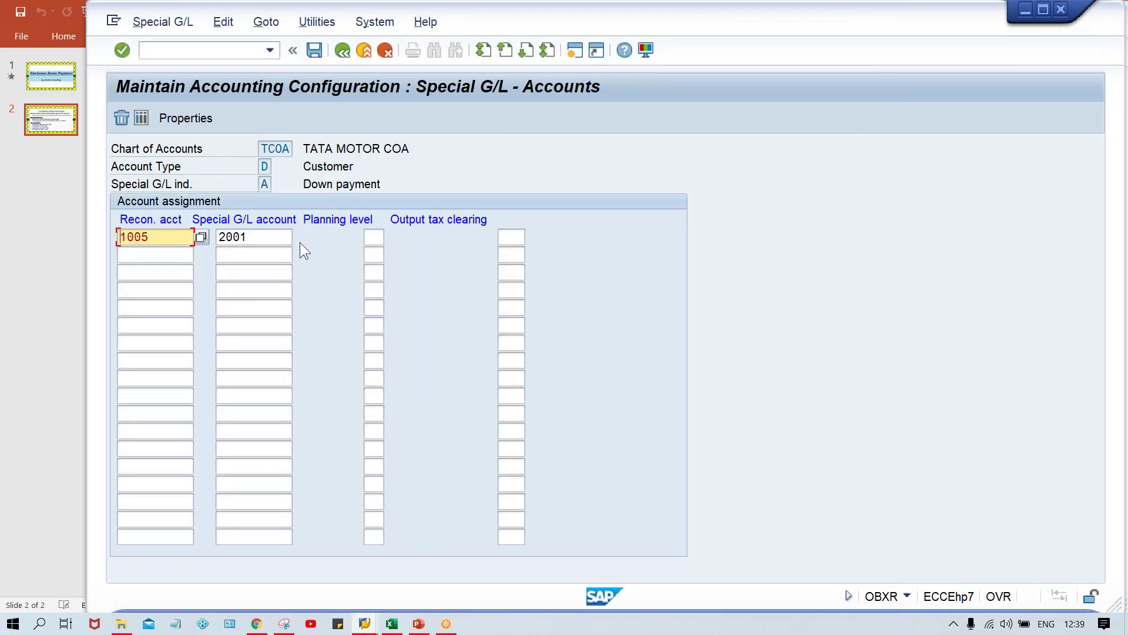
{"action": "key", "text": "ctrl+s"}
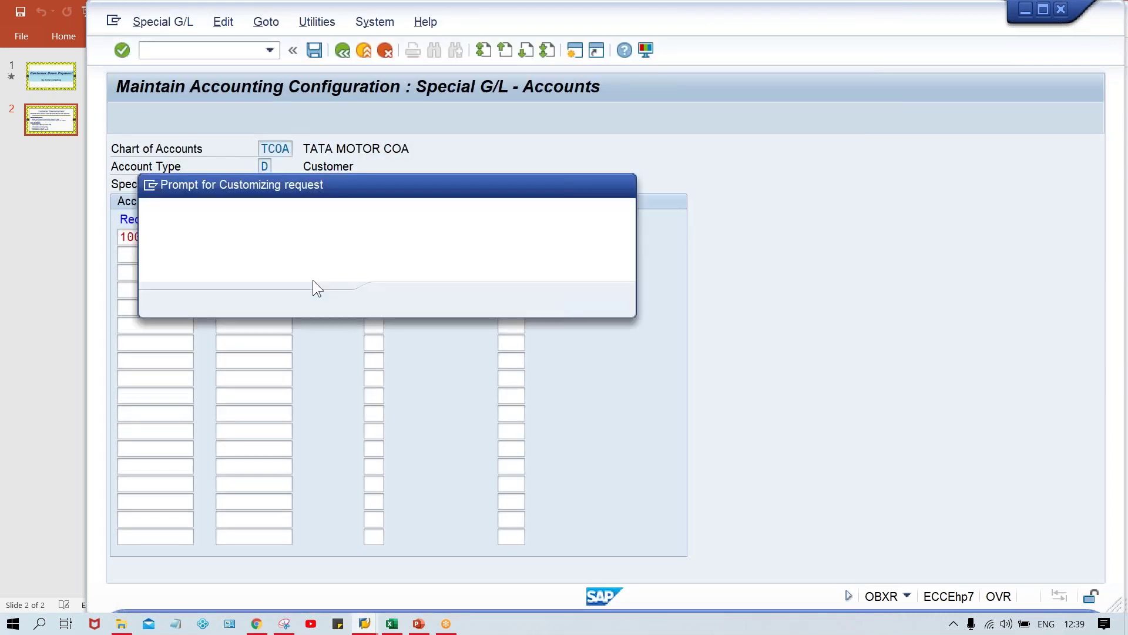
{"action": "left_click", "coordinate": [391, 304]}
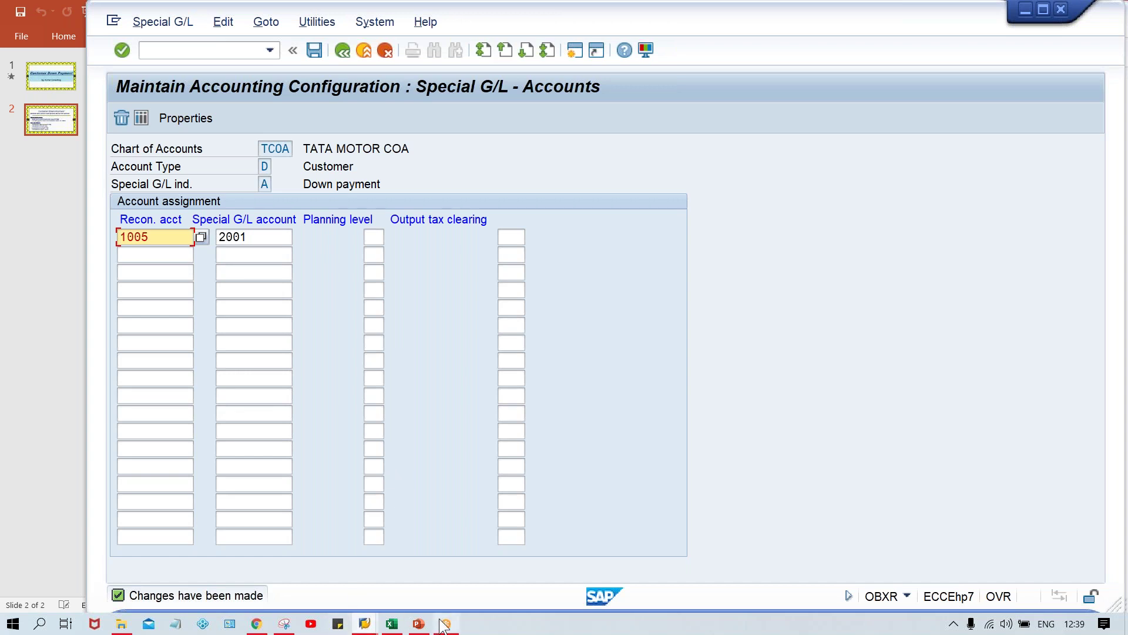
Check the end user steps on the PowerPoint slide and start transaction F-29 in the SAP session showing G/L account 2001.
{"action": "left_click", "coordinate": [420, 624]}
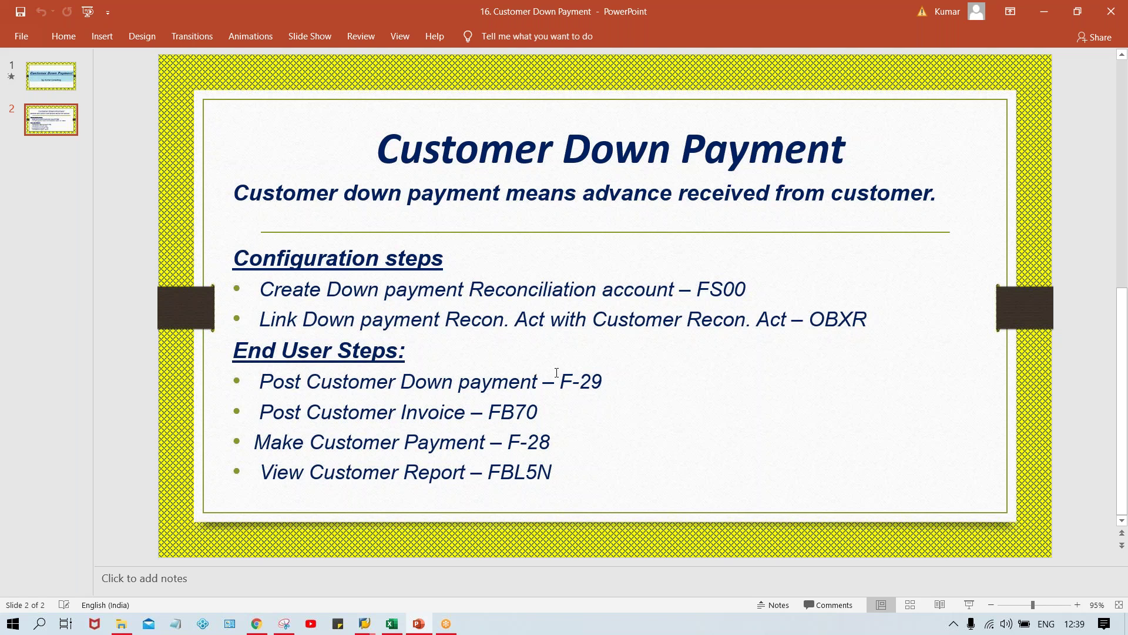
{"action": "key", "text": "alt+Tab"}
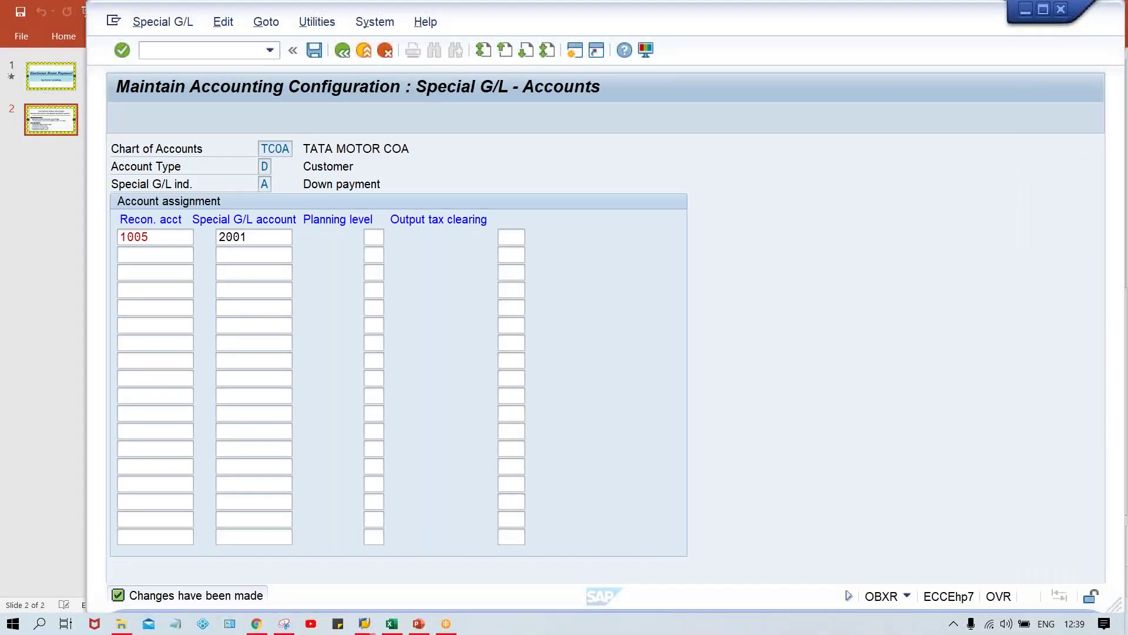
{"action": "key", "text": "alt+Tab"}
{"action": "key", "text": "Tab"}
{"action": "left_click", "coordinate": [213, 46]}
{"action": "type", "text": "/NF-29"}
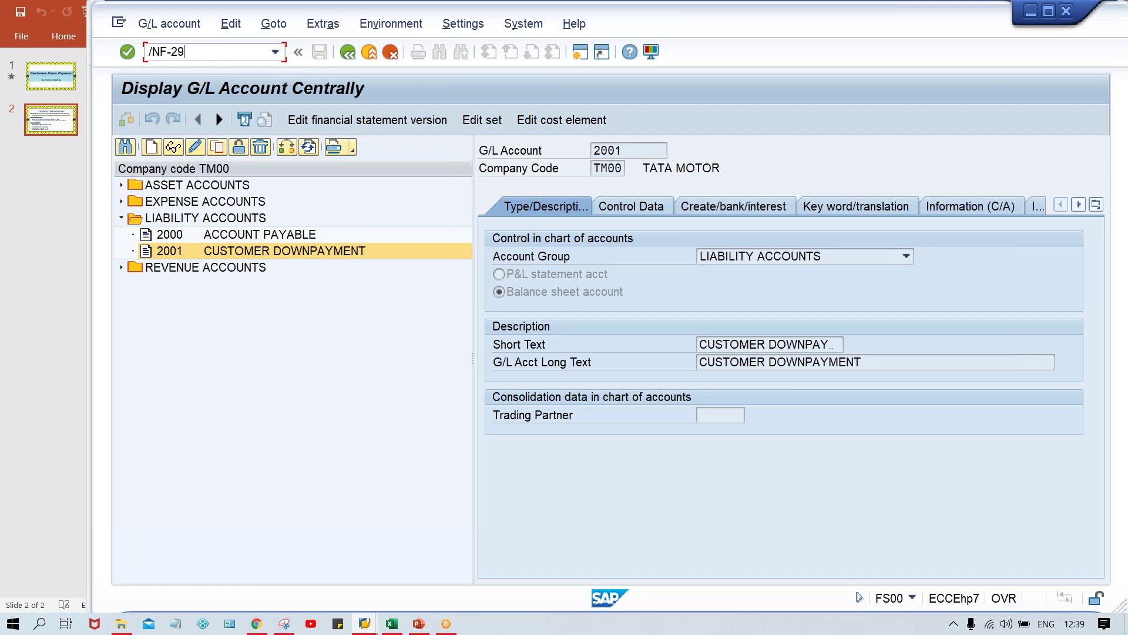
{"action": "key", "text": "Return"}
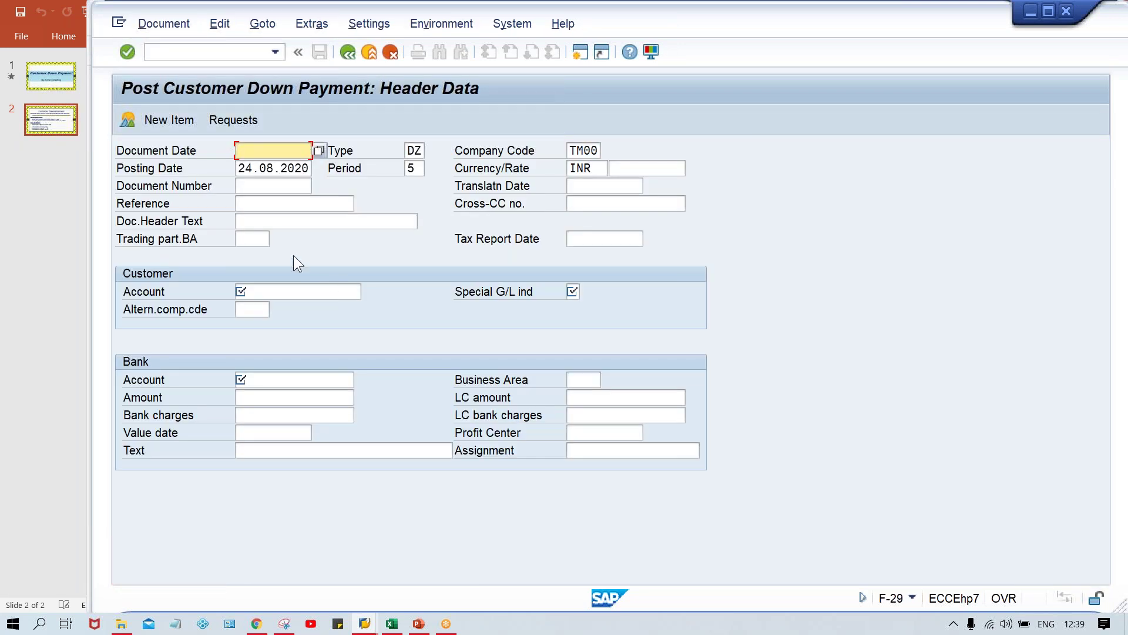
Set the document date to 24.08.2020, enter the customer's account number, and set the special G/L indicator to A.
{"action": "type", "text": "24.08.20"}
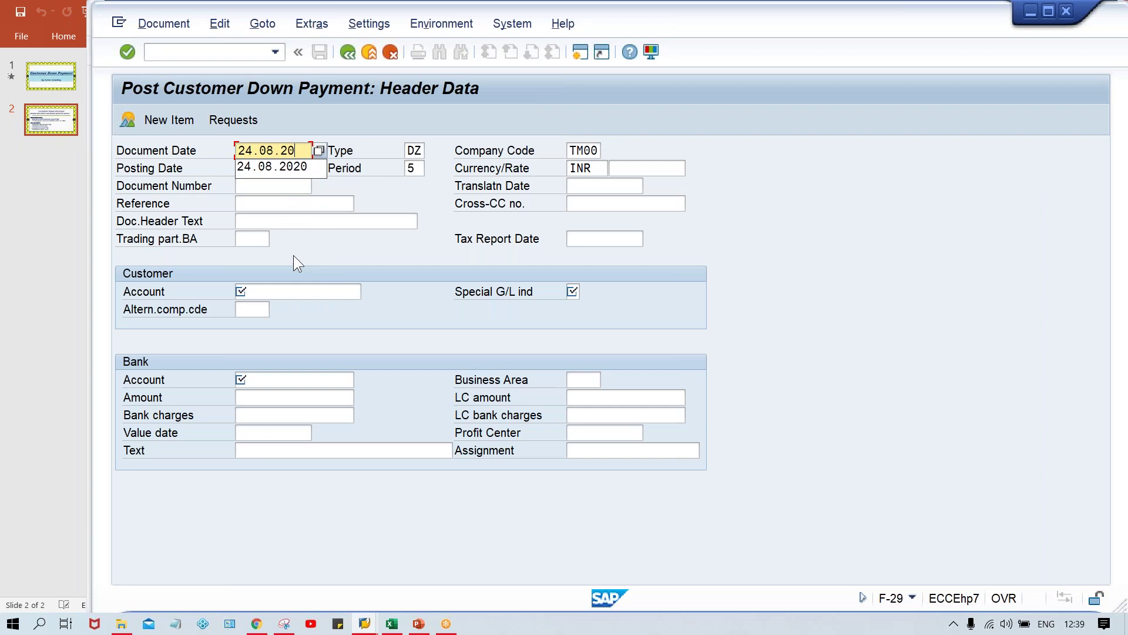
{"action": "type", "text": "20"}
{"action": "key", "text": "Return"}
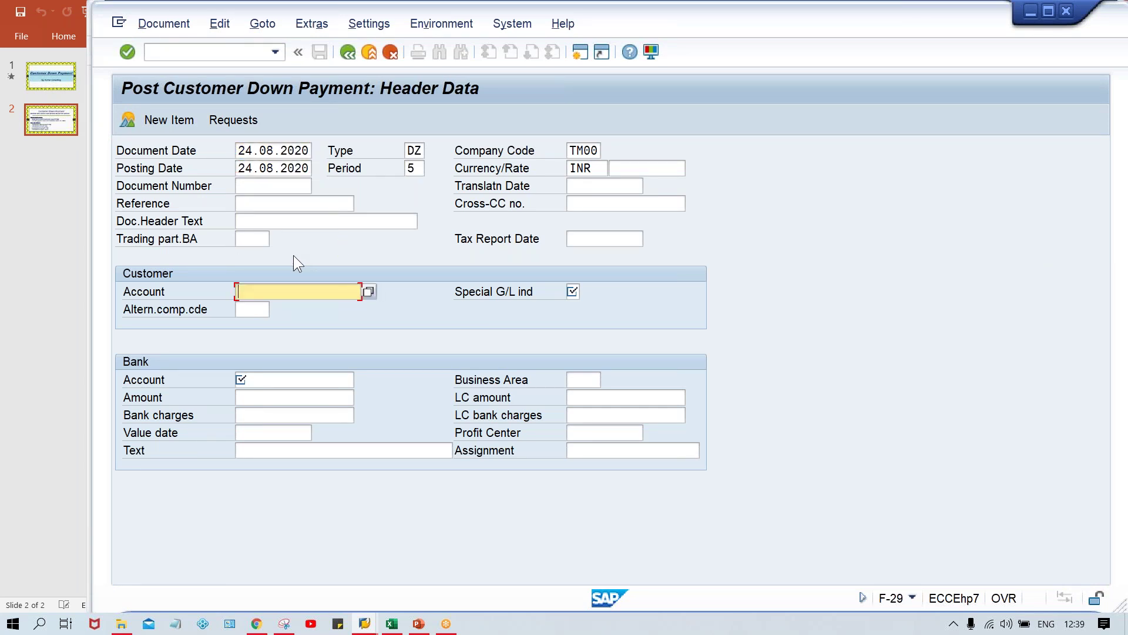
{"action": "type", "text": "10"}
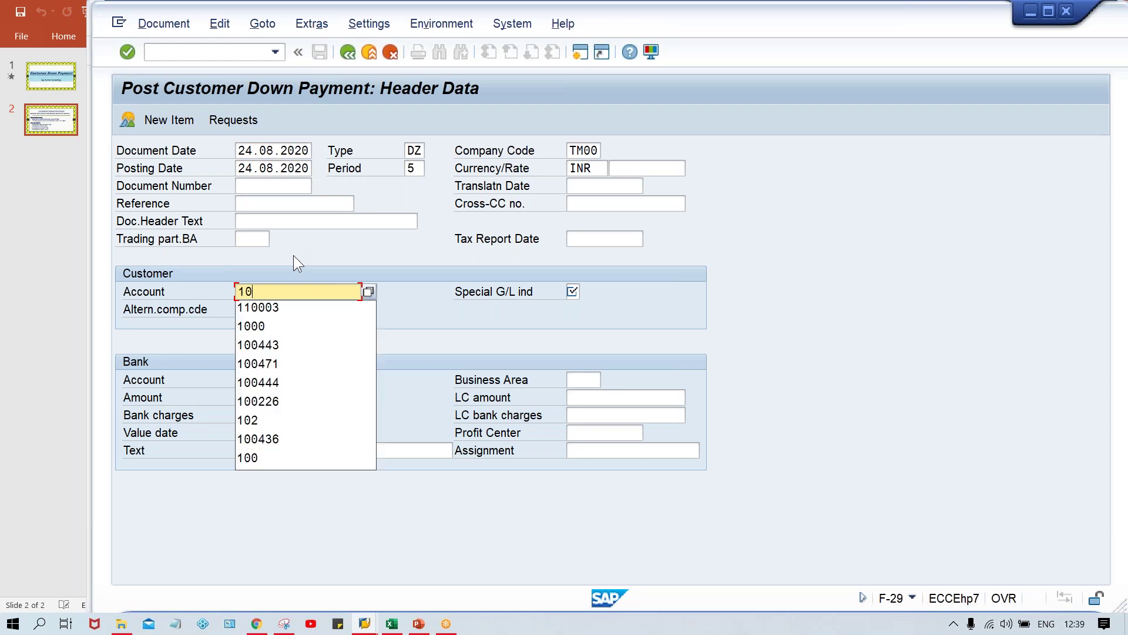
{"action": "type", "text": "0232"}
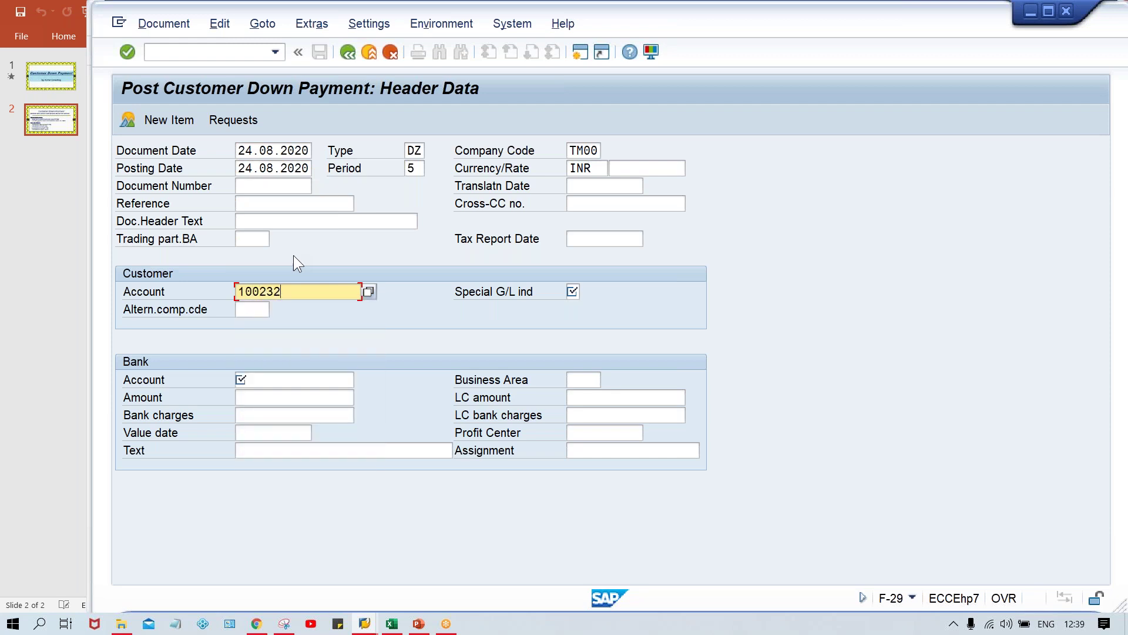
{"action": "key", "text": "Tab"}
{"action": "type", "text": "A"}
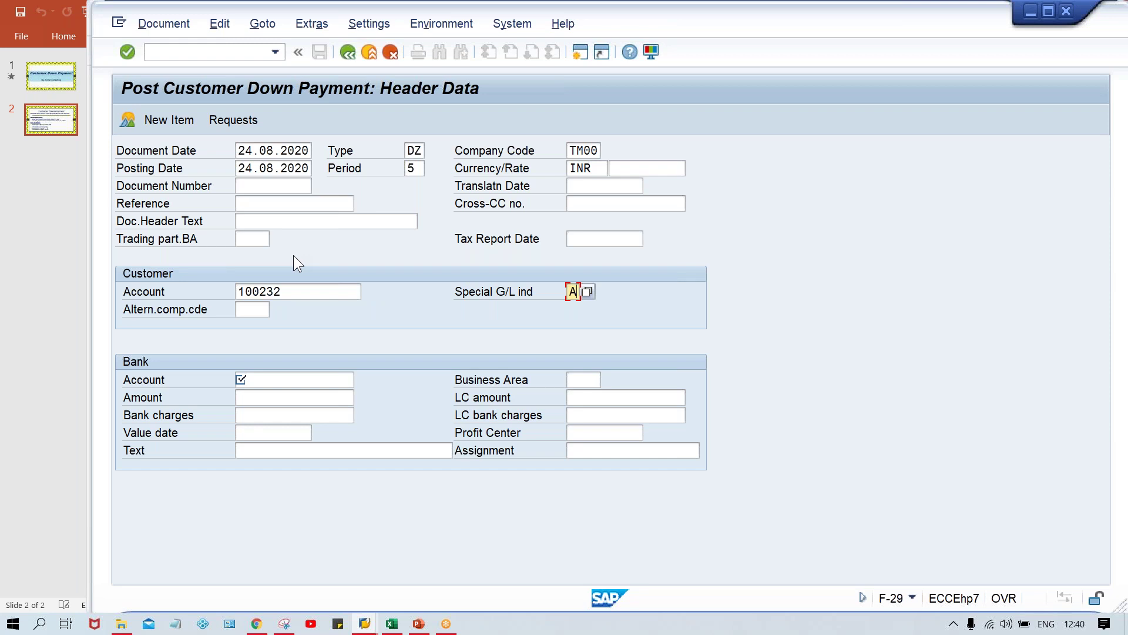
Enter bank account 1000 with an amount of 500 and proceed to the customer item.
{"action": "key", "text": "Tab"}
{"action": "key", "text": "Tab"}
{"action": "key", "text": "Down"}
{"action": "key", "text": "Return"}
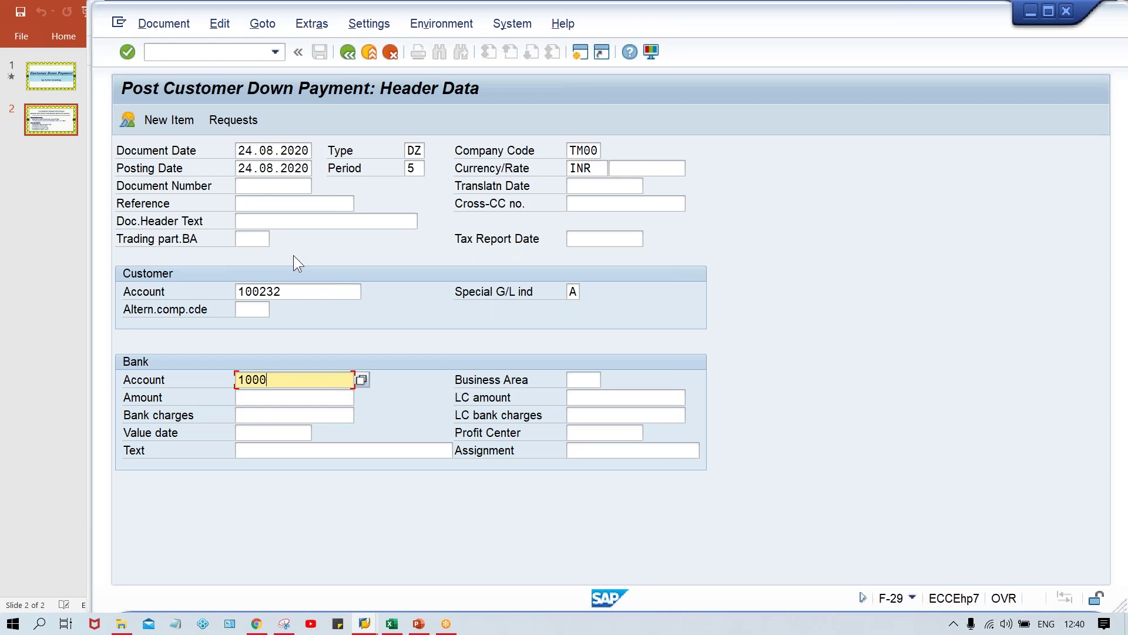
{"action": "key", "text": "Tab"}
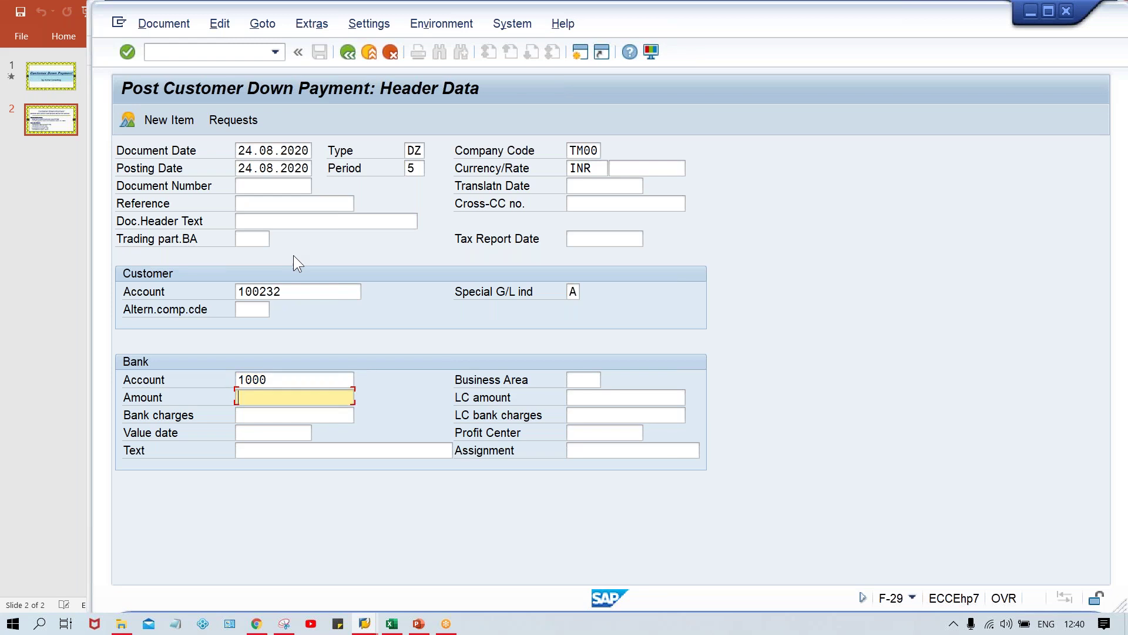
{"action": "type", "text": "500"}
{"action": "key", "text": "Return"}
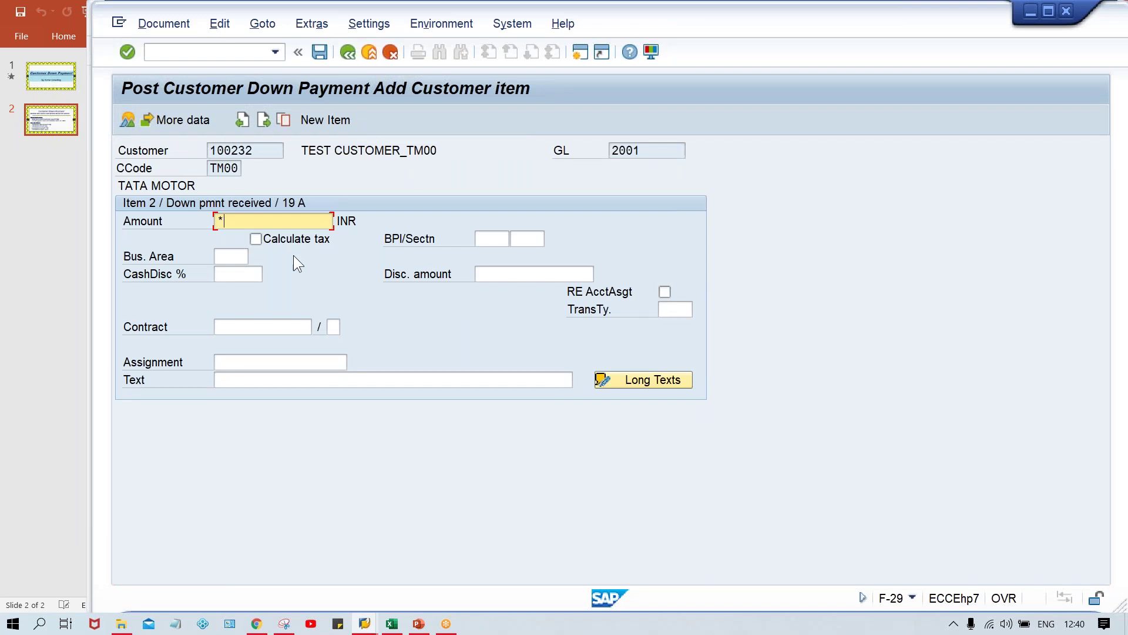
Enter "Customer Downpayment" as the text of the customer down payment item.
{"action": "key", "text": "Tab"}
{"action": "key", "text": "Tab"}
{"action": "key", "text": "Tab"}
{"action": "key", "text": "Tab"}
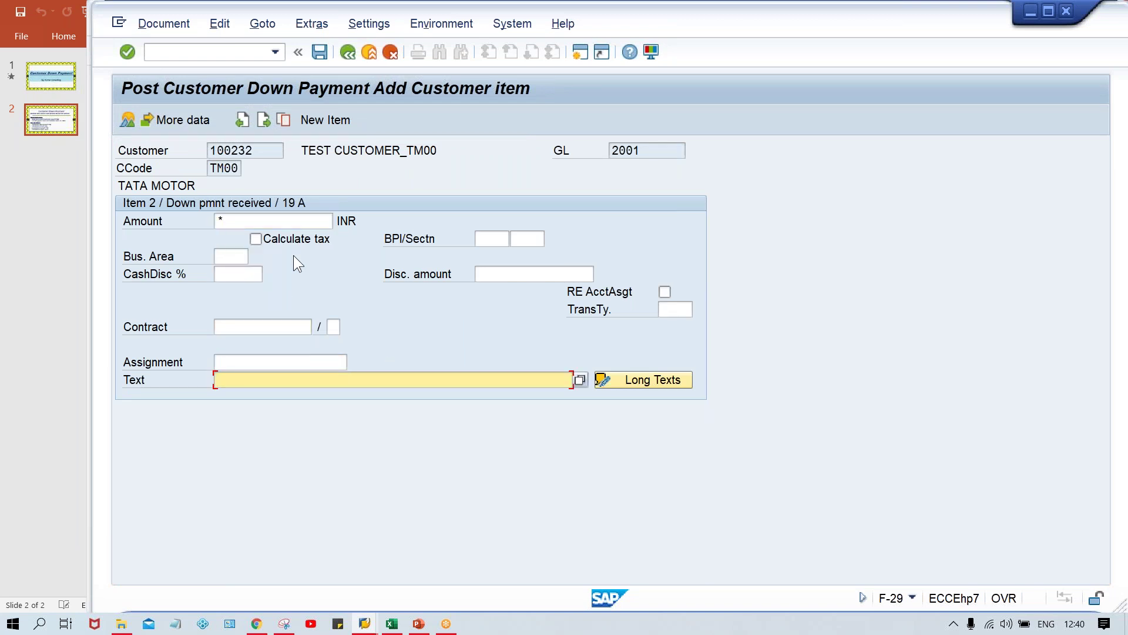
{"action": "type", "text": "C"}
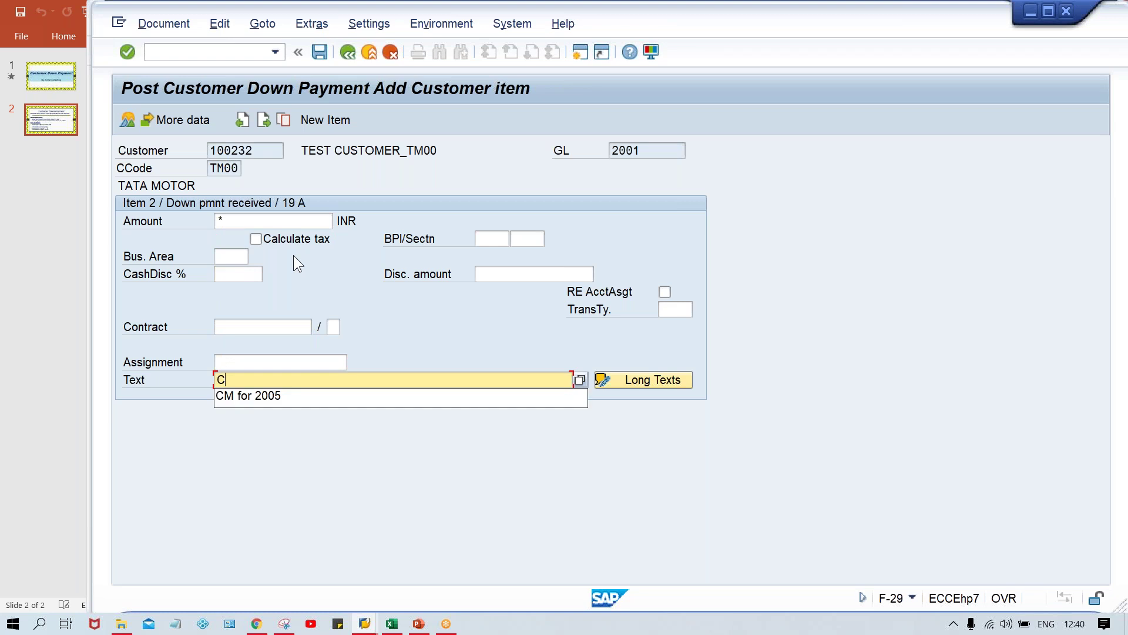
{"action": "key", "text": "Caps_Lock"}
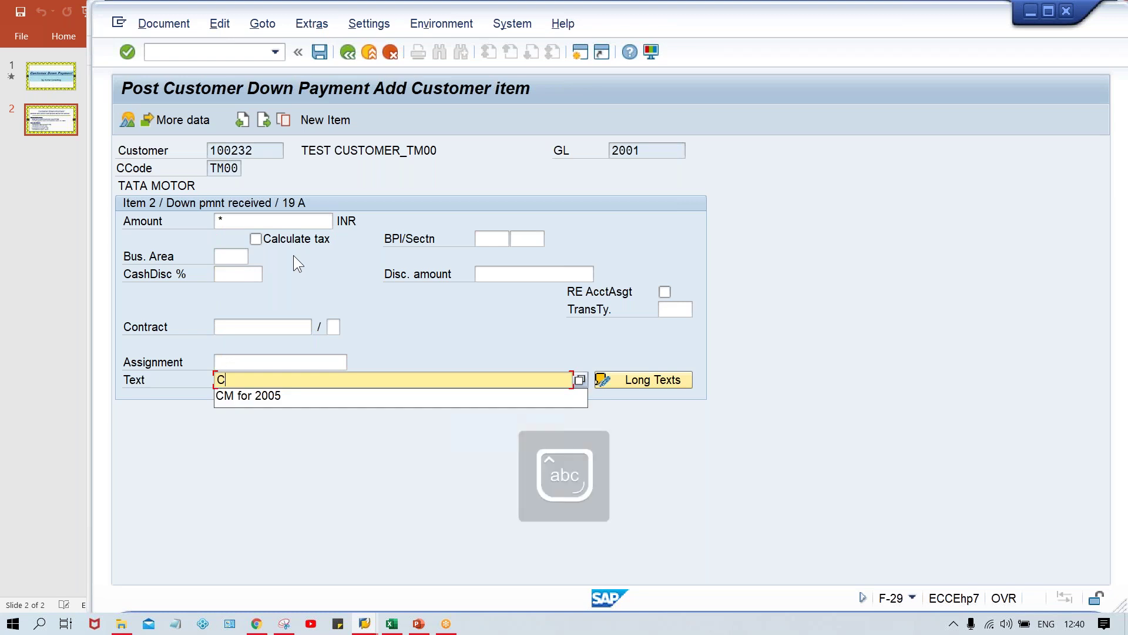
{"action": "type", "text": "ustomer Downpayment"}
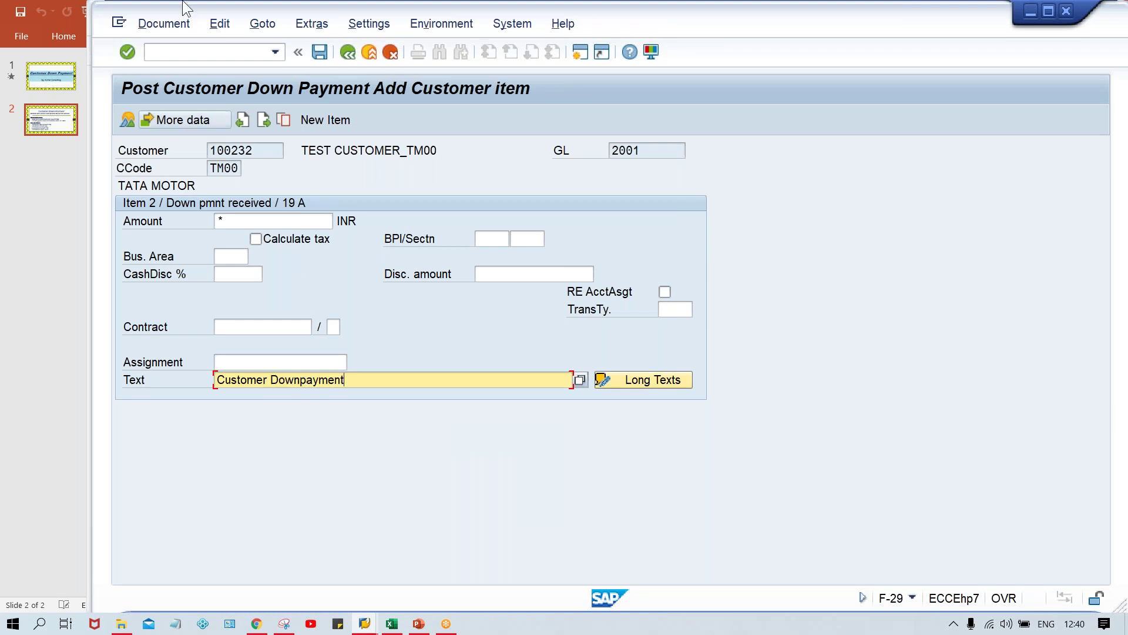
Simulate the customer down payment document and post it.
{"action": "left_click", "coordinate": [167, 24]}
{"action": "left_click", "coordinate": [194, 109]}
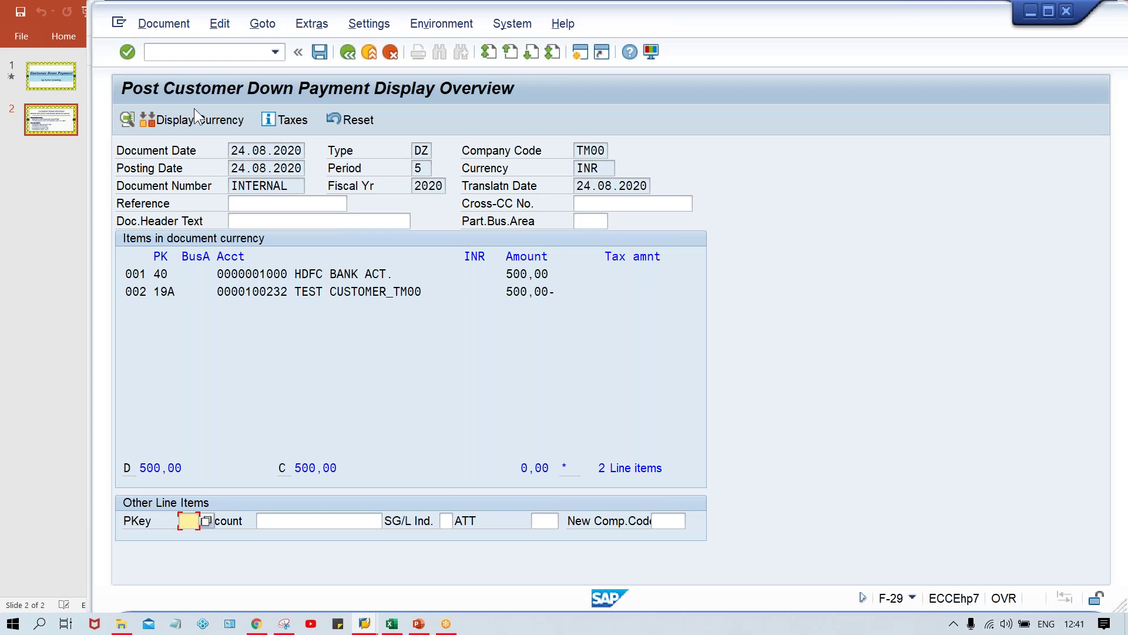
{"action": "key", "text": "ctrl+s"}
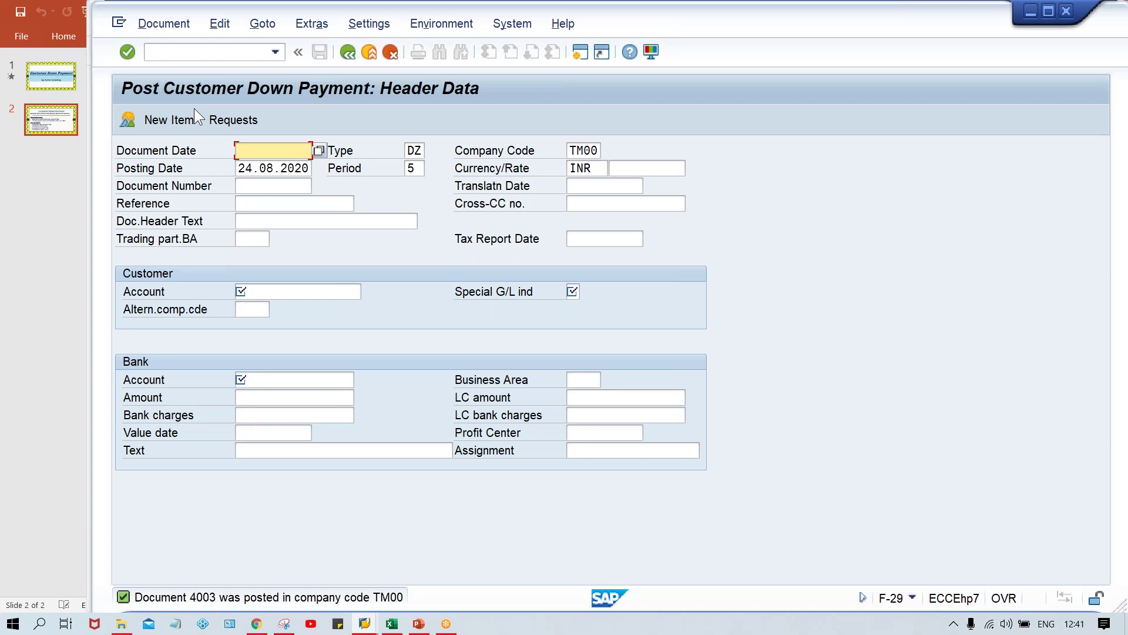
Open the customer line item display with transaction FBL5N.
{"action": "left_click", "coordinate": [170, 52]}
{"action": "type", "text": "/nf"}
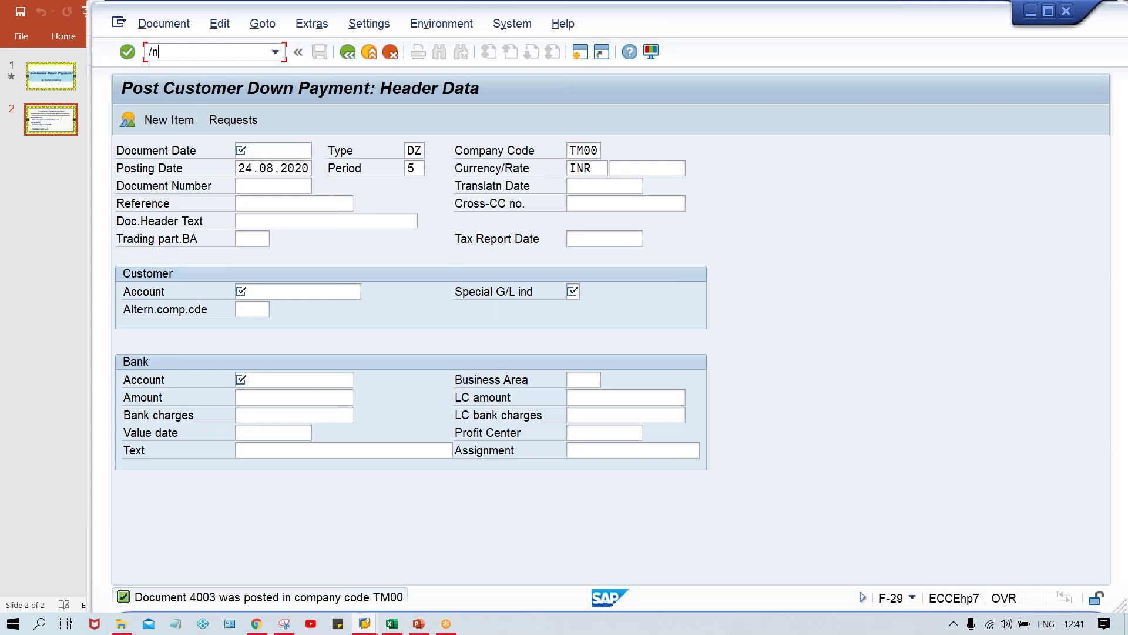
{"action": "type", "text": "bl5n"}
{"action": "key", "text": "Return"}
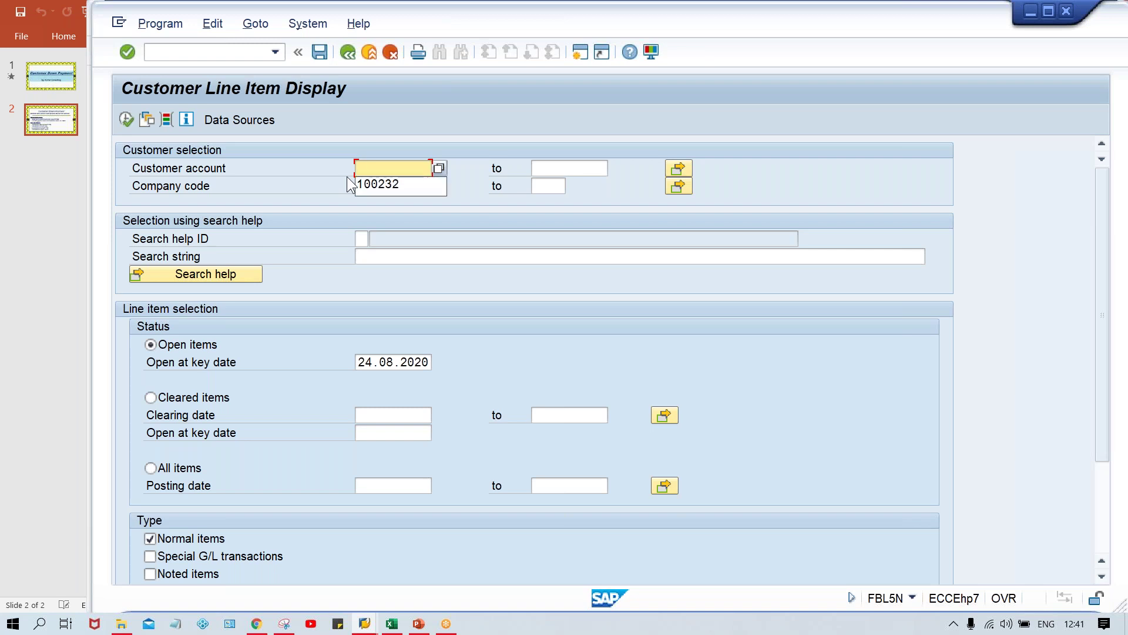
Enter the customer's account number for company code TM00 and run the report for open normal items.
{"action": "key", "text": "Down"}
{"action": "key", "text": "Return"}
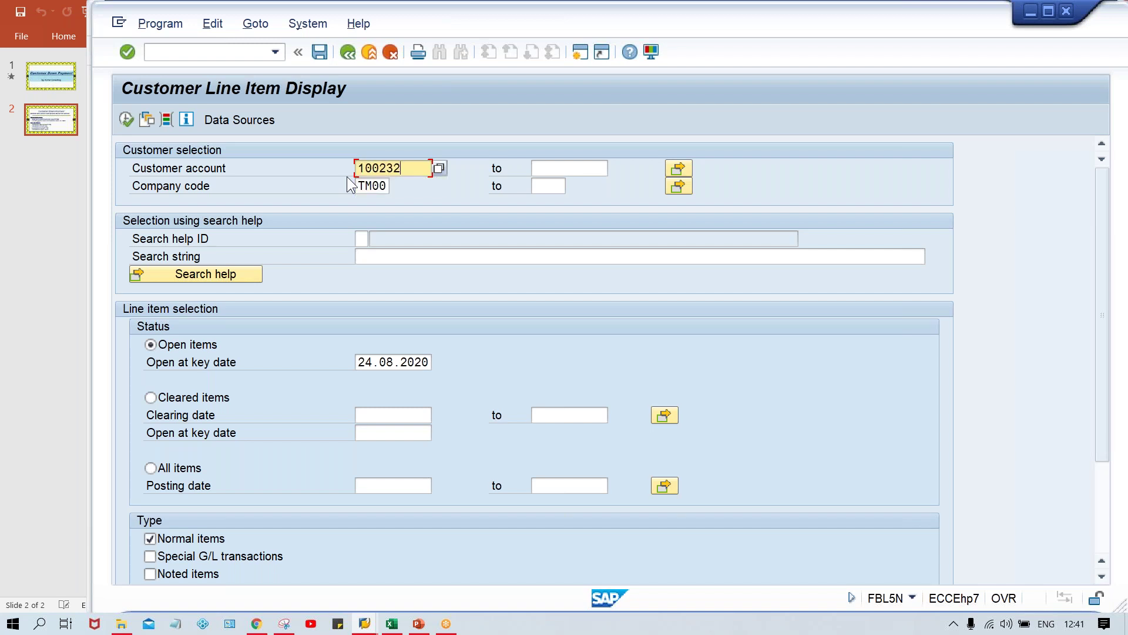
{"action": "left_click", "coordinate": [123, 121]}
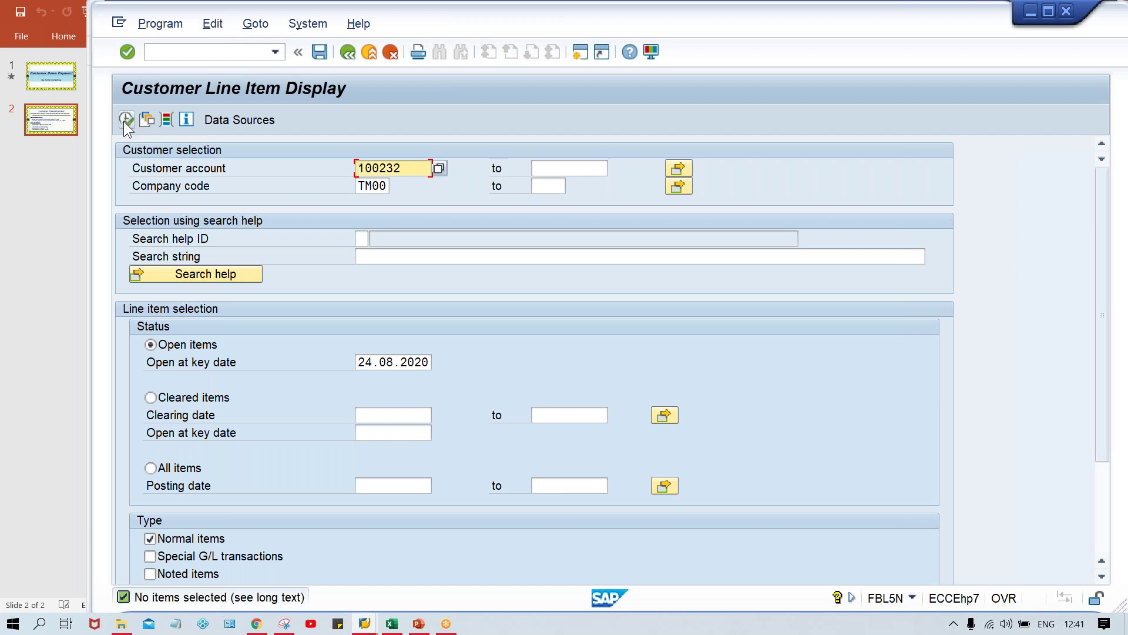
{"action": "key", "text": "alt+Tab"}
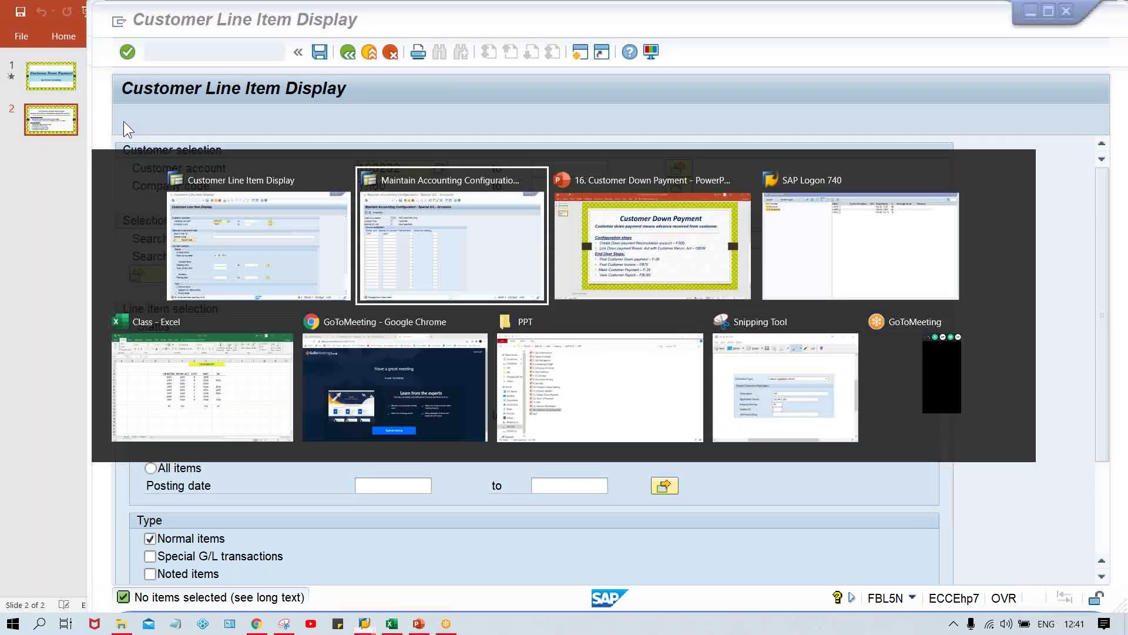
{"action": "key", "text": "alt+shift+Tab"}
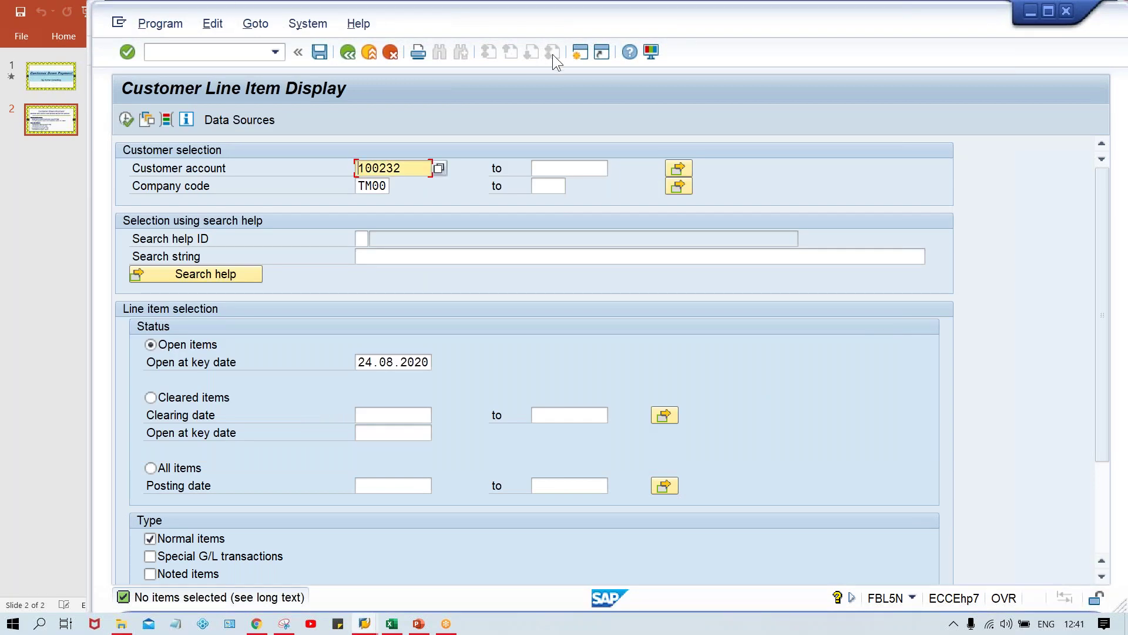
Open a new SAP session and start customer invoice entry with transaction FB70.
{"action": "left_click", "coordinate": [581, 53]}
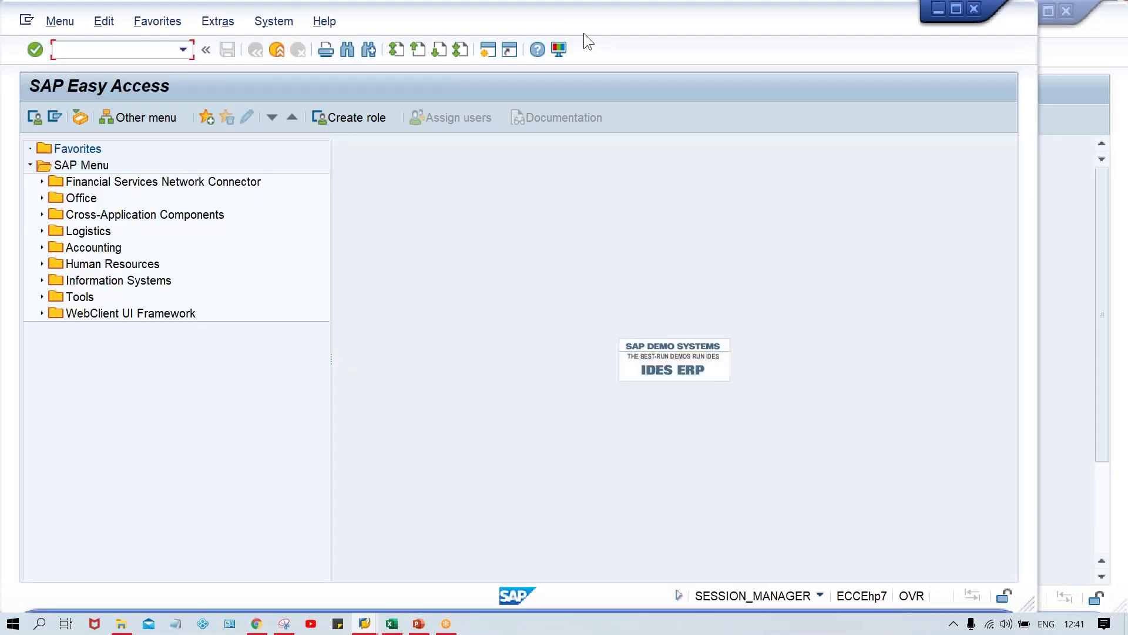
{"action": "left_click_drag", "start_coordinate": [609, 33], "coordinate": [678, 33]}
{"action": "type", "text": "fb70"}
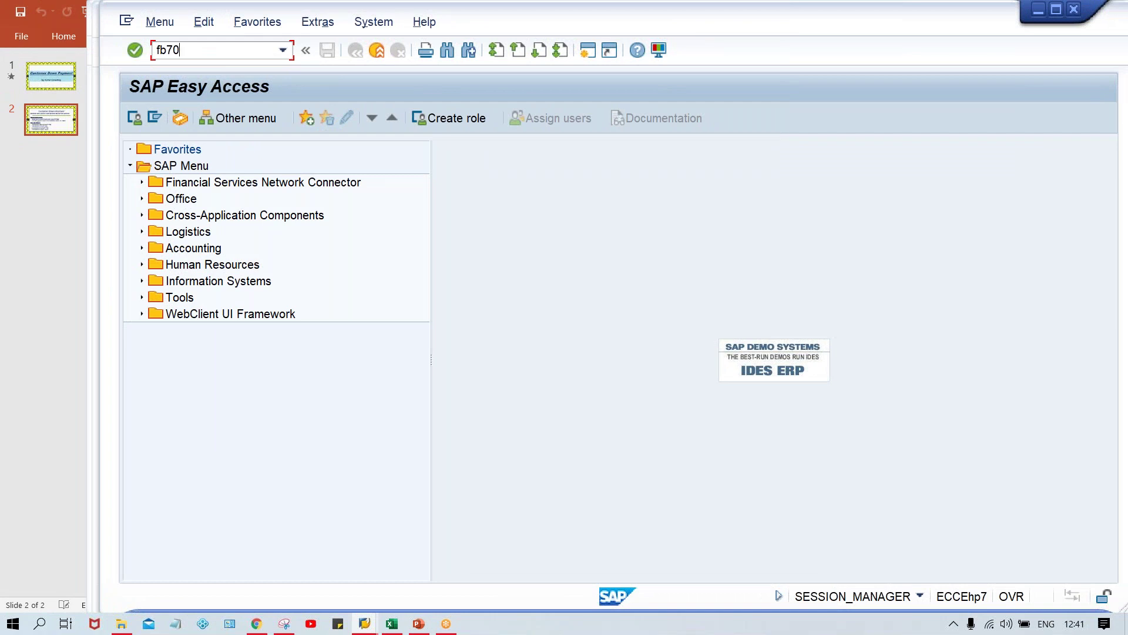
{"action": "key", "text": "Return"}
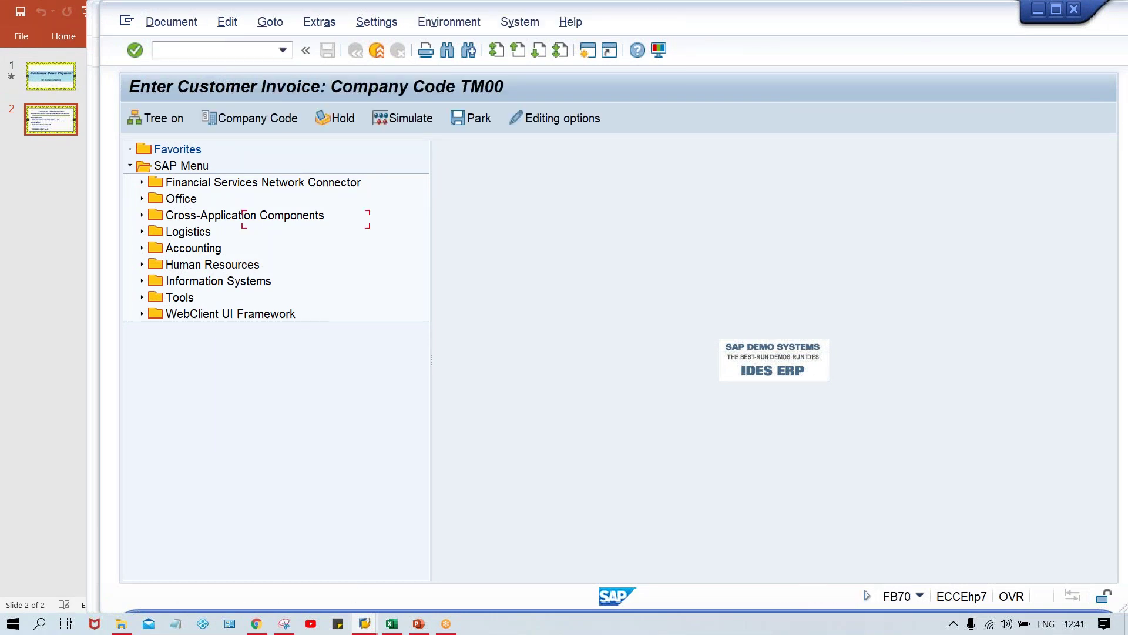
Enter the customer's account number and set the invoice date to 24.08.2020.
{"action": "key", "text": "Down"}
{"action": "key", "text": "Return"}
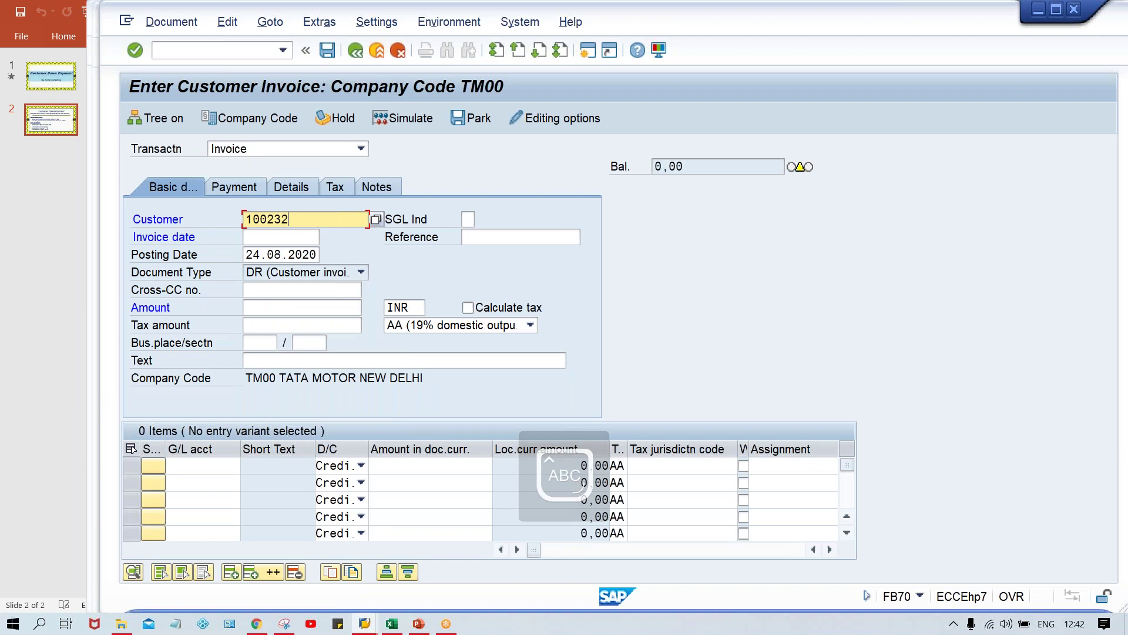
{"action": "key", "text": "Tab"}
{"action": "key", "text": "Tab"}
{"action": "key", "text": "Down"}
{"action": "key", "text": "Return"}
{"action": "key", "text": "Tab"}
{"action": "key", "text": "Tab"}
{"action": "key", "text": "Tab"}
{"action": "key", "text": "Tab"}
{"action": "key", "text": "Tab"}
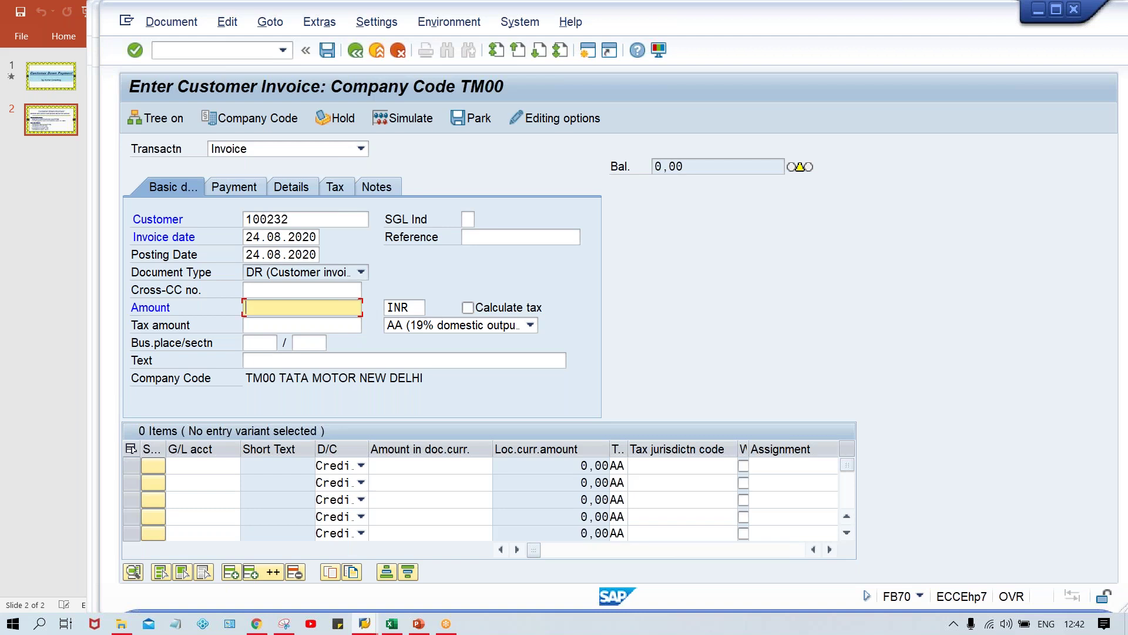
Set the customer invoice amount to 1200 INR.
{"action": "type", "text": "1000"}
{"action": "key", "text": "BackSpace"}
{"action": "key", "text": "BackSpace"}
{"action": "key", "text": "BackSpace"}
{"action": "type", "text": "200"}
Add a credit item of 1200 on G/L account 3000 and post the customer invoice.
{"action": "key", "text": "ctrl+Tab"}
{"action": "key", "text": "Tab"}
{"action": "type", "text": "3000"}
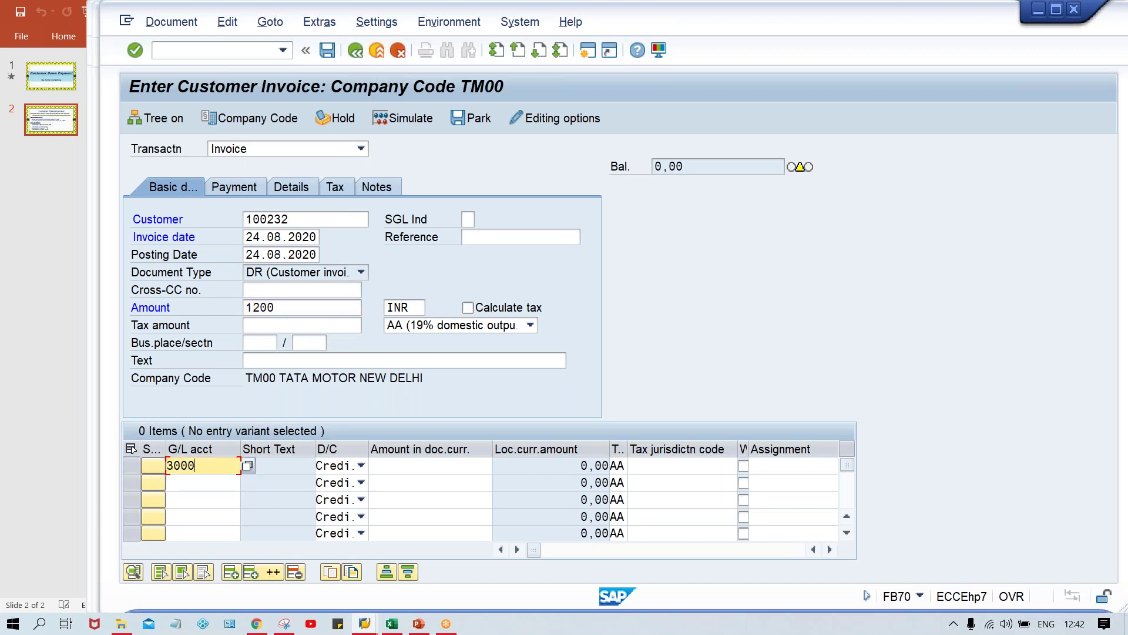
{"action": "key", "text": "Tab"}
{"action": "key", "text": "Tab"}
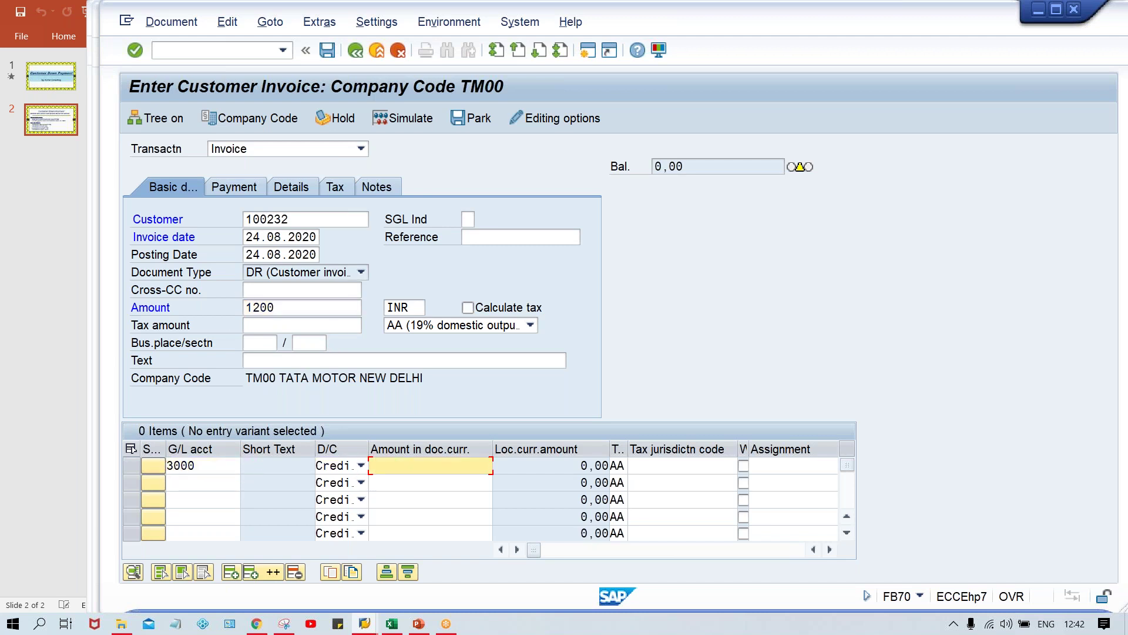
{"action": "type", "text": "1200"}
{"action": "key", "text": "Return"}
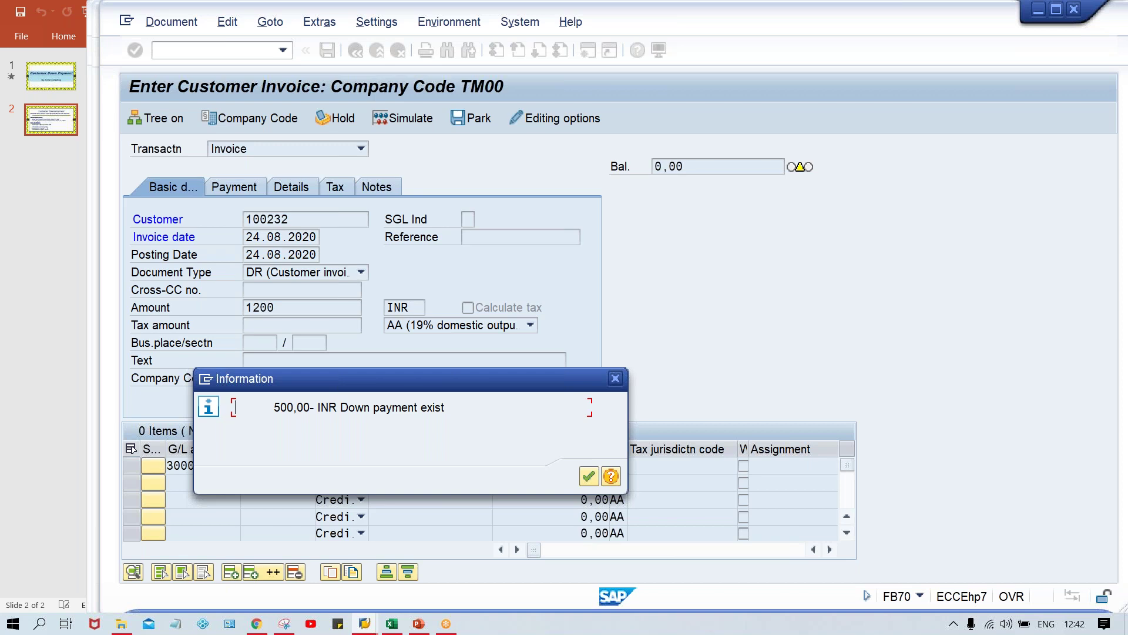
{"action": "key", "text": "Return"}
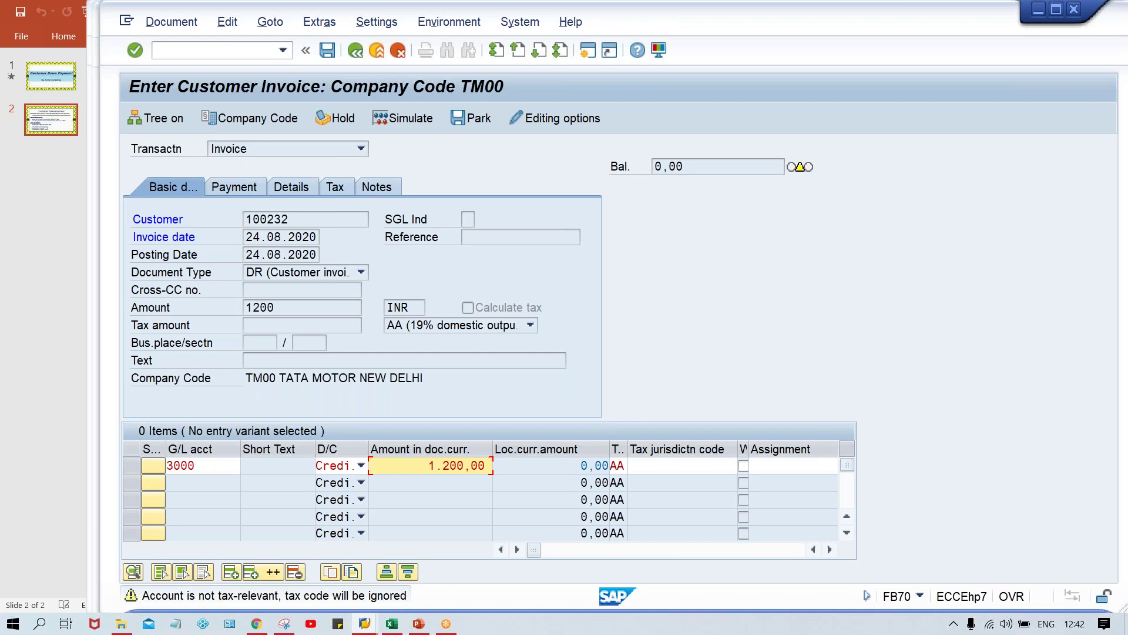
{"action": "key", "text": "Return"}
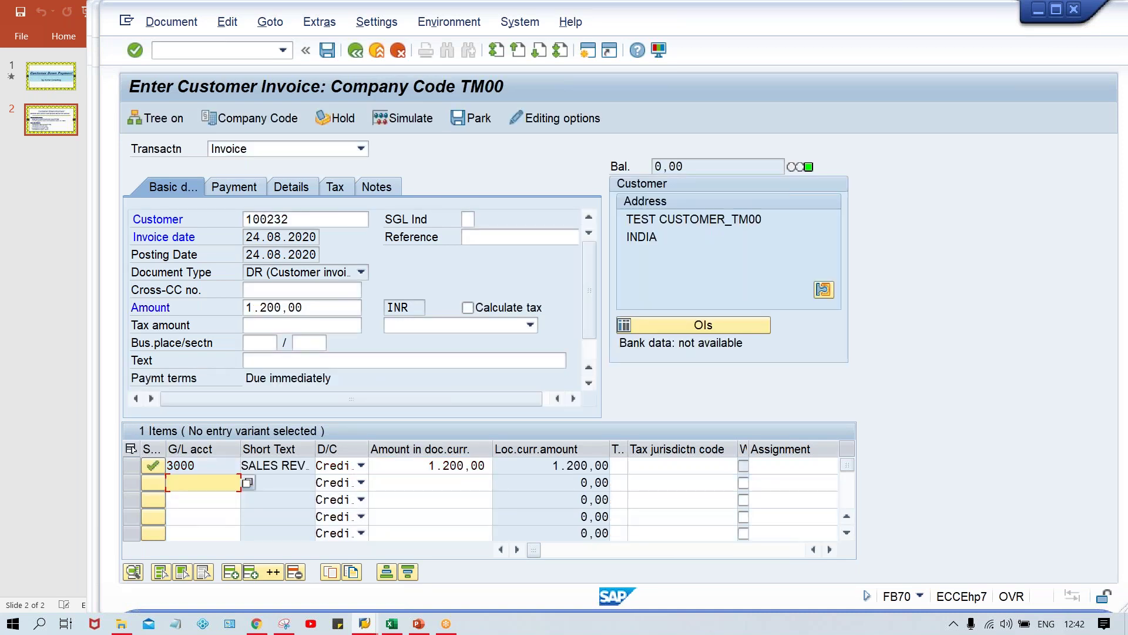
{"action": "key", "text": "ctrl+s"}
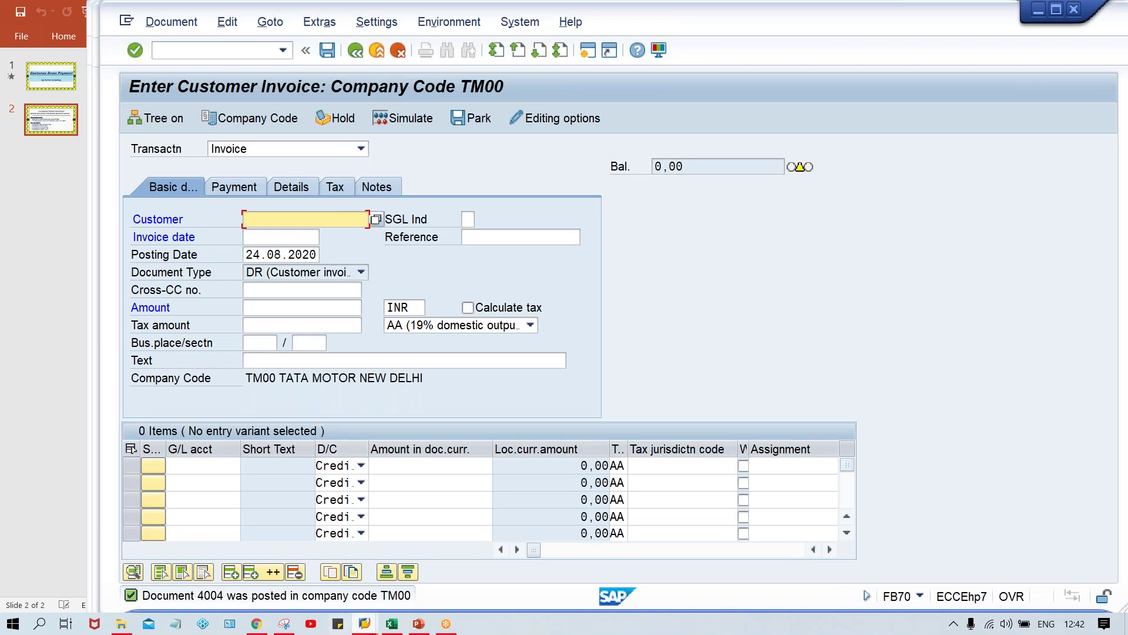
Return to the customer line item selection and run the report to examine the open invoice amount and account totals.
{"action": "left_click", "coordinate": [372, 628]}
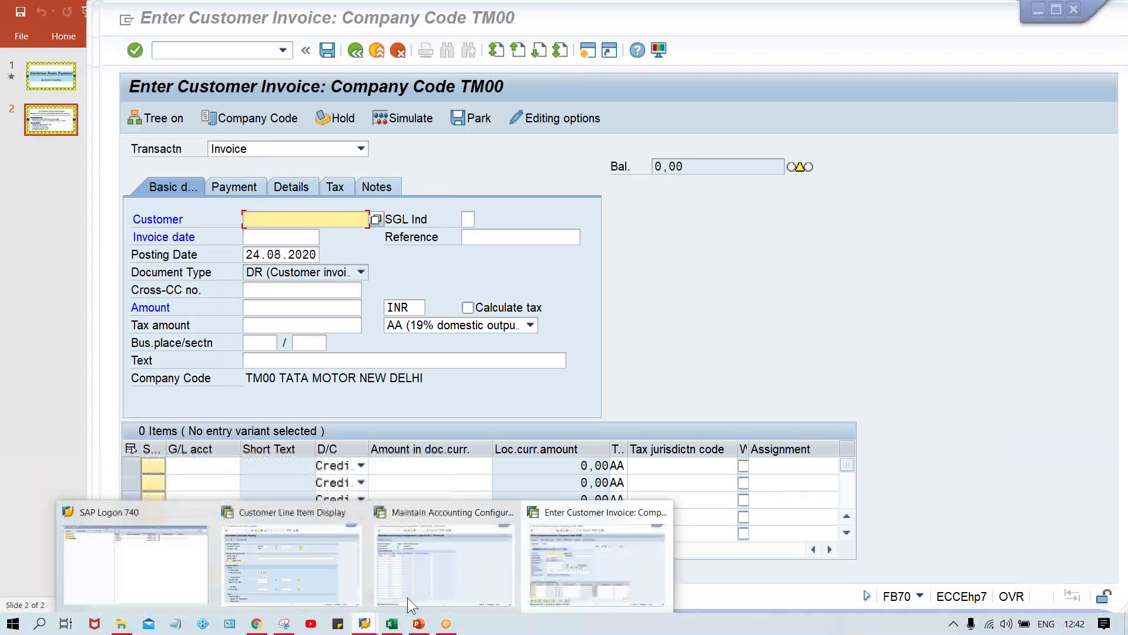
{"action": "left_click", "coordinate": [315, 570]}
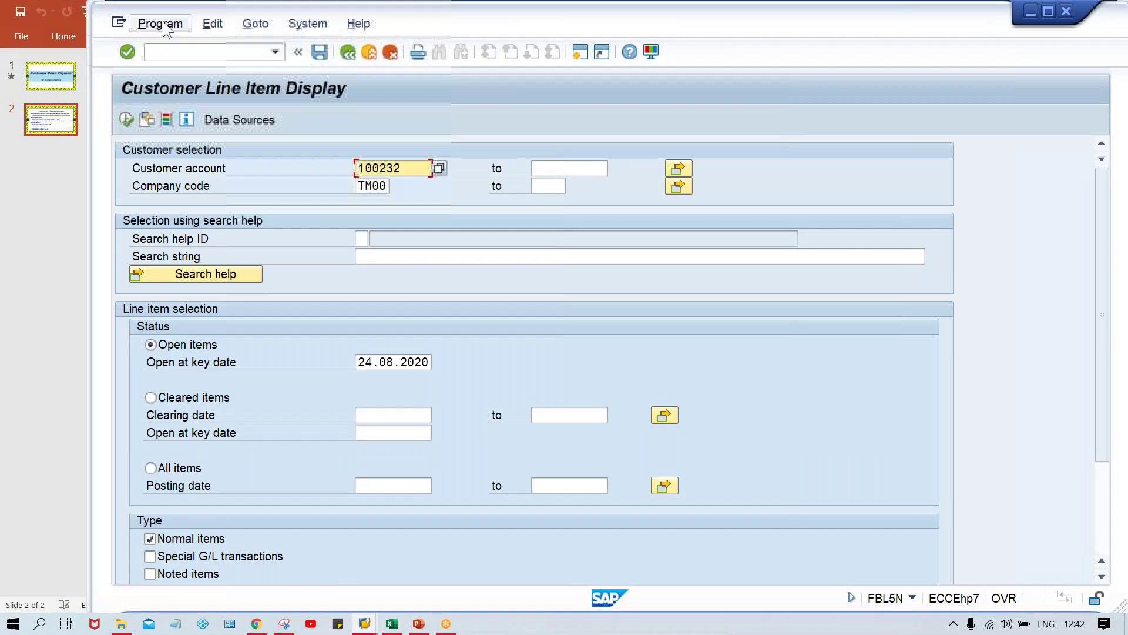
{"action": "left_click", "coordinate": [161, 23]}
{"action": "left_click", "coordinate": [313, 196]}
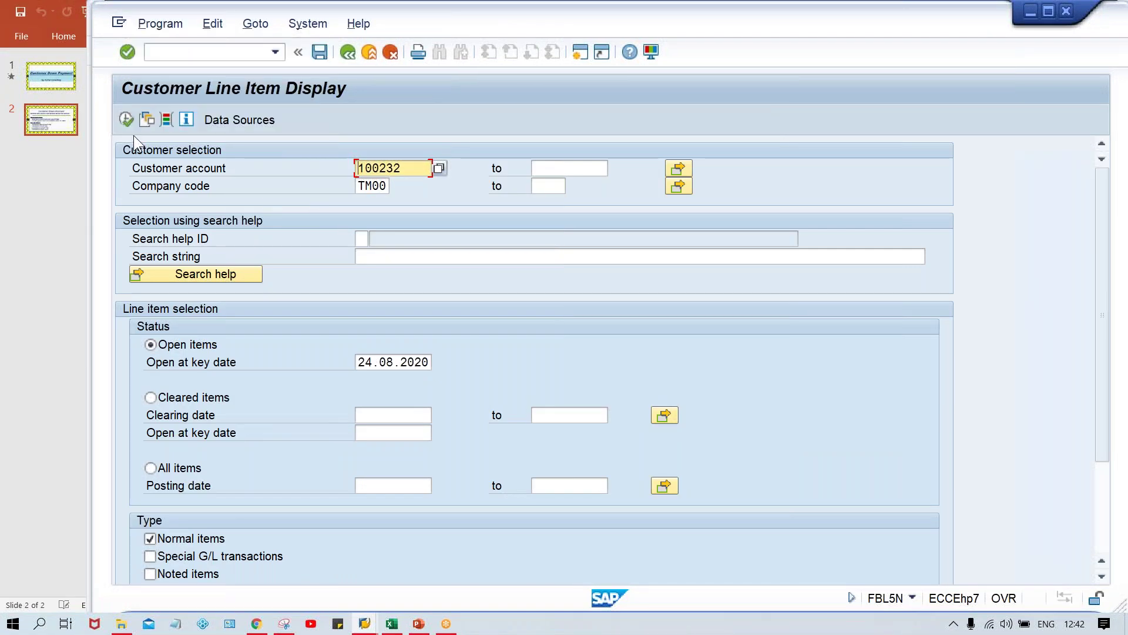
{"action": "left_click", "coordinate": [124, 125]}
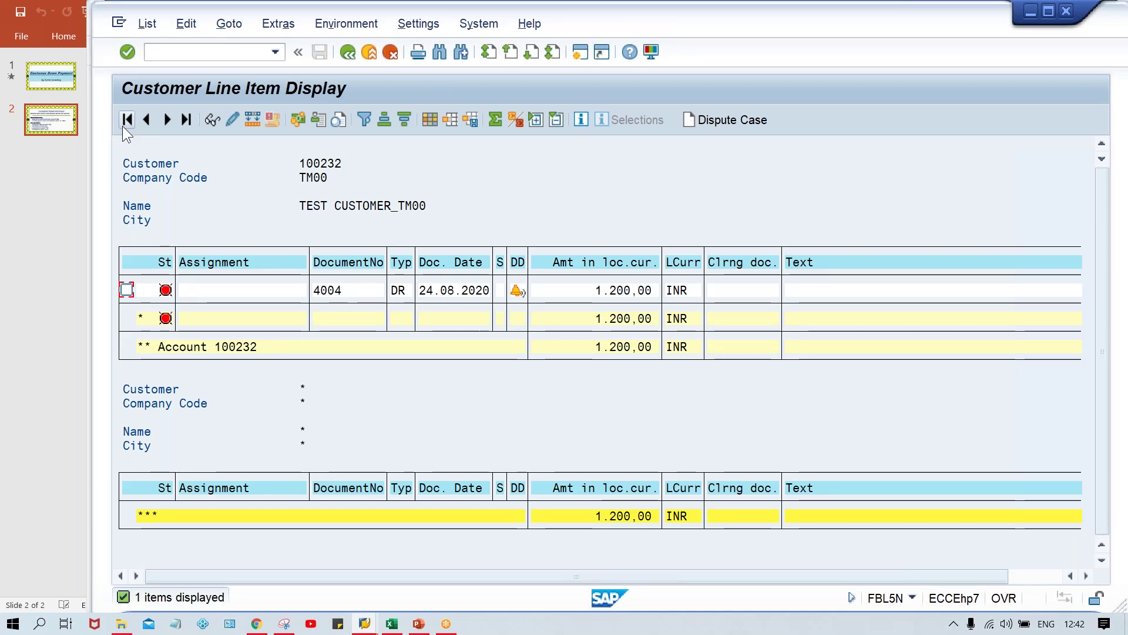
{"action": "left_click", "coordinate": [592, 291]}
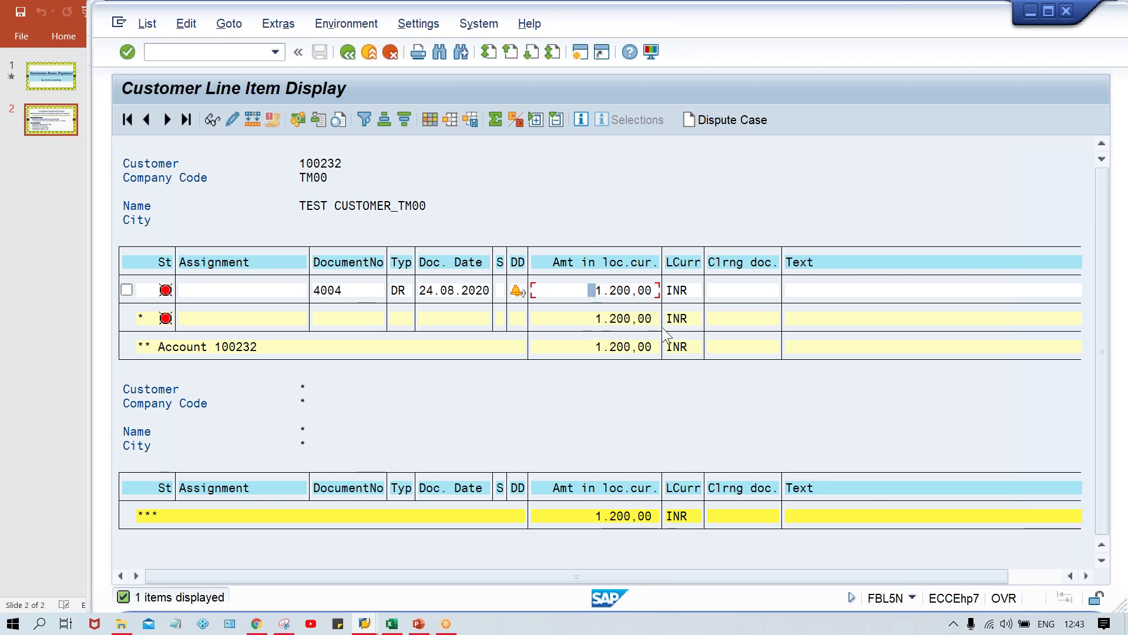
{"action": "left_click", "coordinate": [585, 287]}
{"action": "left_click", "coordinate": [591, 347]}
{"action": "left_click", "coordinate": [579, 348]}
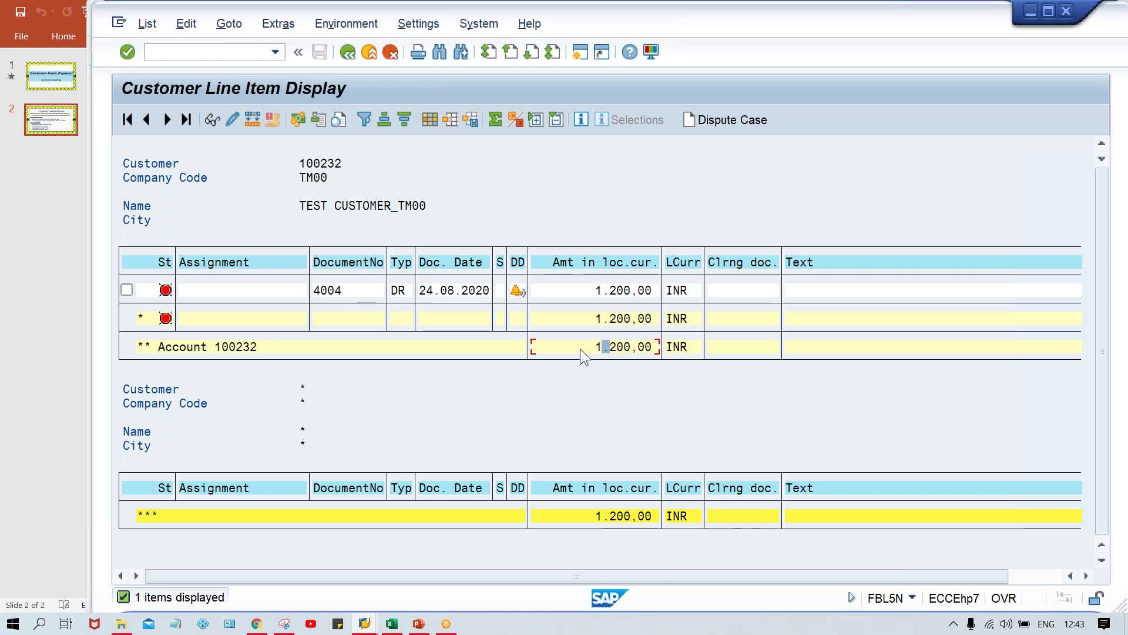
{"action": "left_click", "coordinate": [591, 518]}
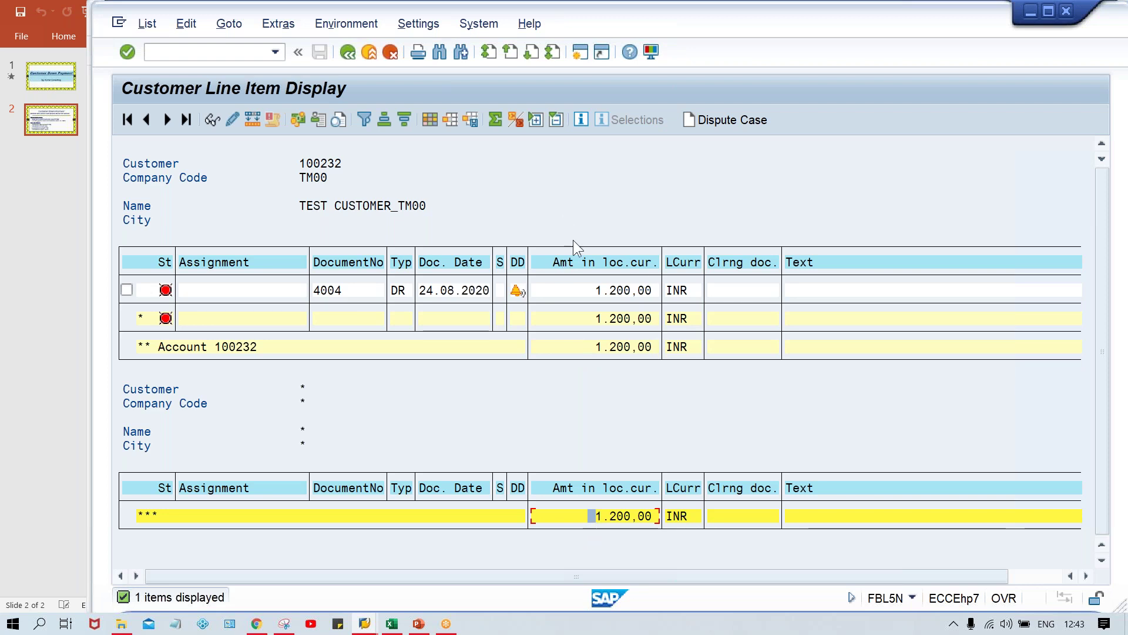
{"action": "left_click", "coordinate": [578, 290]}
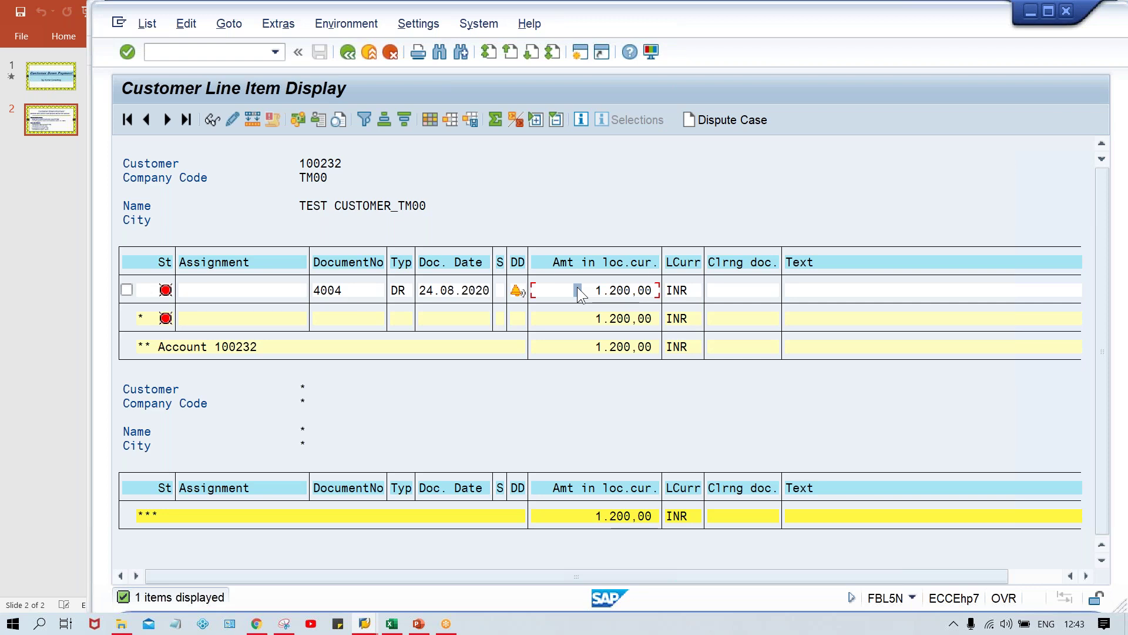
Include special G/L transactions in the customer line item selection and run the report again.
{"action": "left_click", "coordinate": [345, 50]}
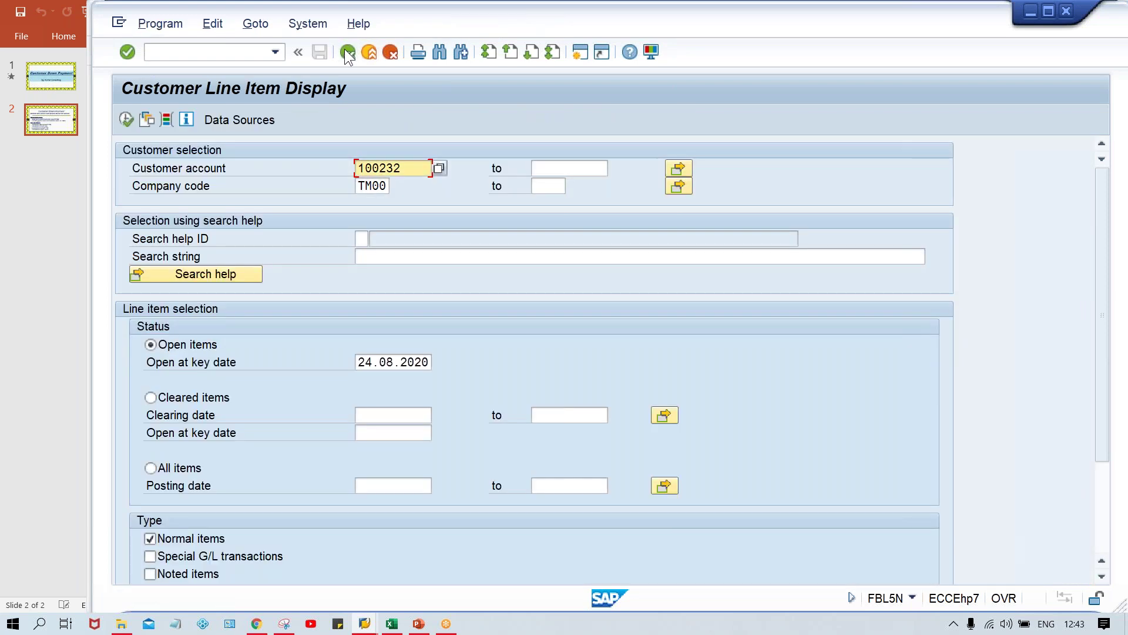
{"action": "left_click", "coordinate": [205, 555]}
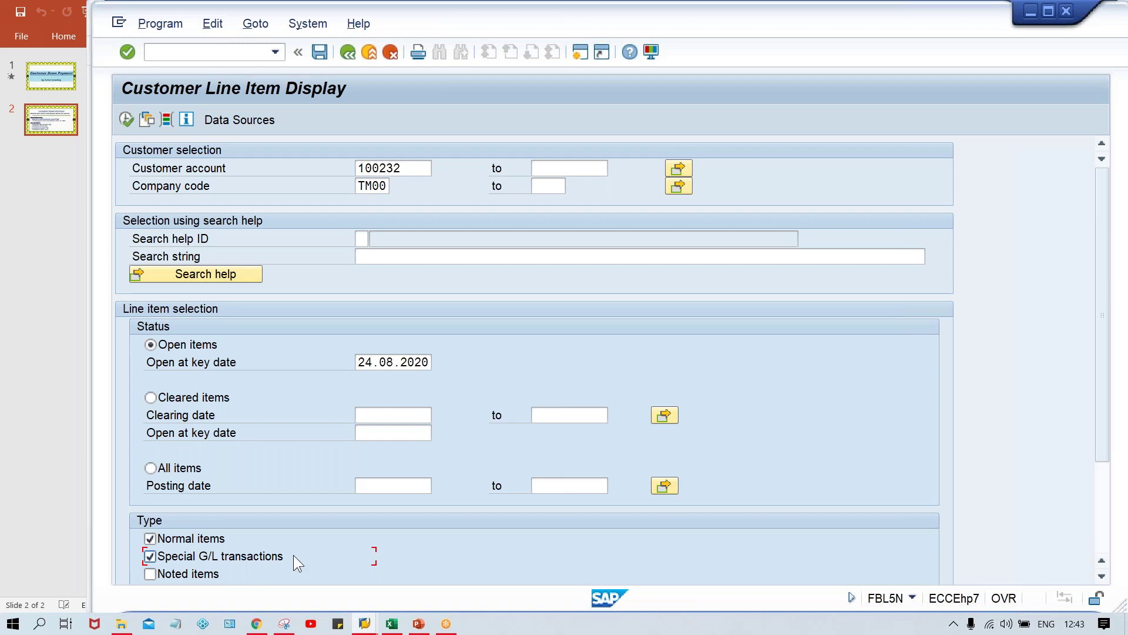
{"action": "left_click", "coordinate": [128, 120]}
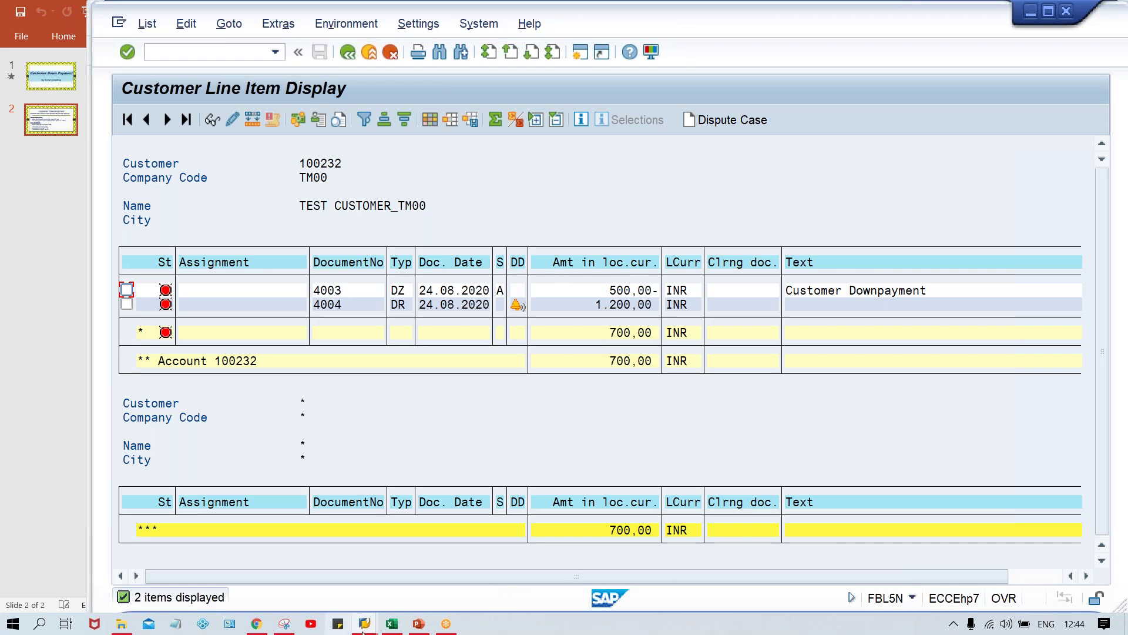
{"action": "mouse_move", "coordinate": [364, 625]}
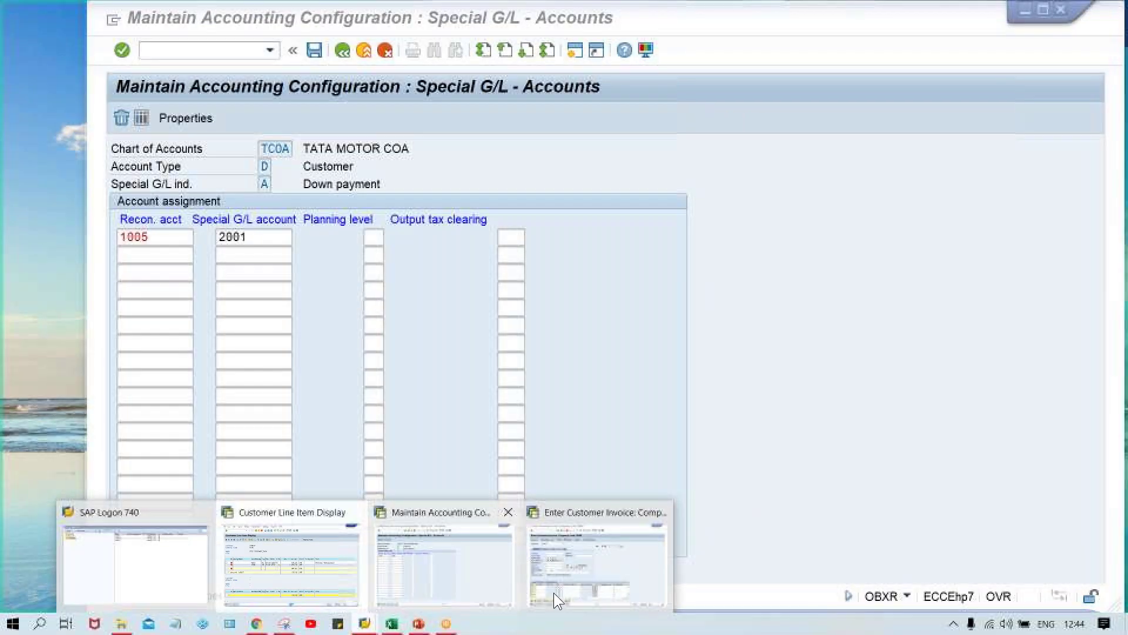
{"action": "mouse_move", "coordinate": [575, 588]}
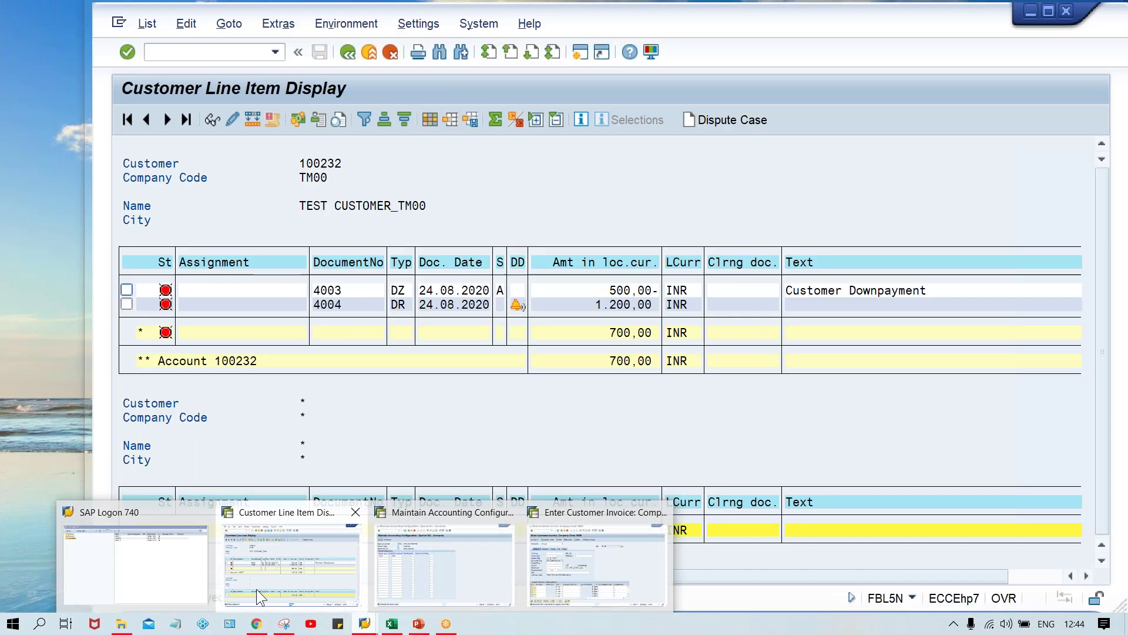
{"action": "left_click", "coordinate": [259, 588]}
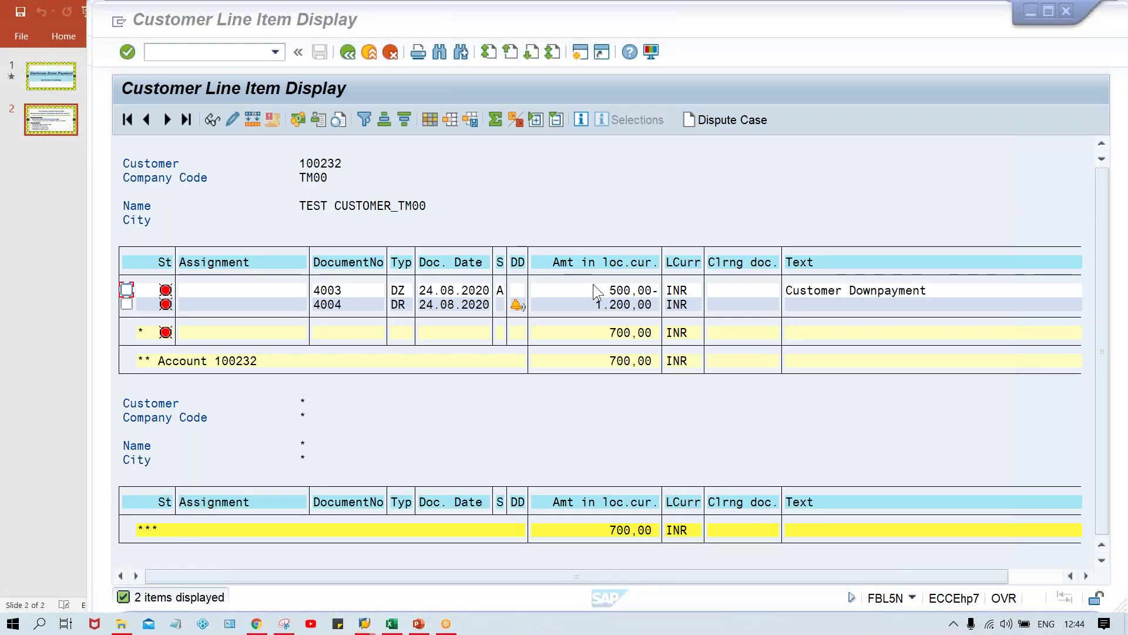
Open the customer down payment document from the list and check the G/L account of its line item.
{"action": "double_click", "coordinate": [593, 289]}
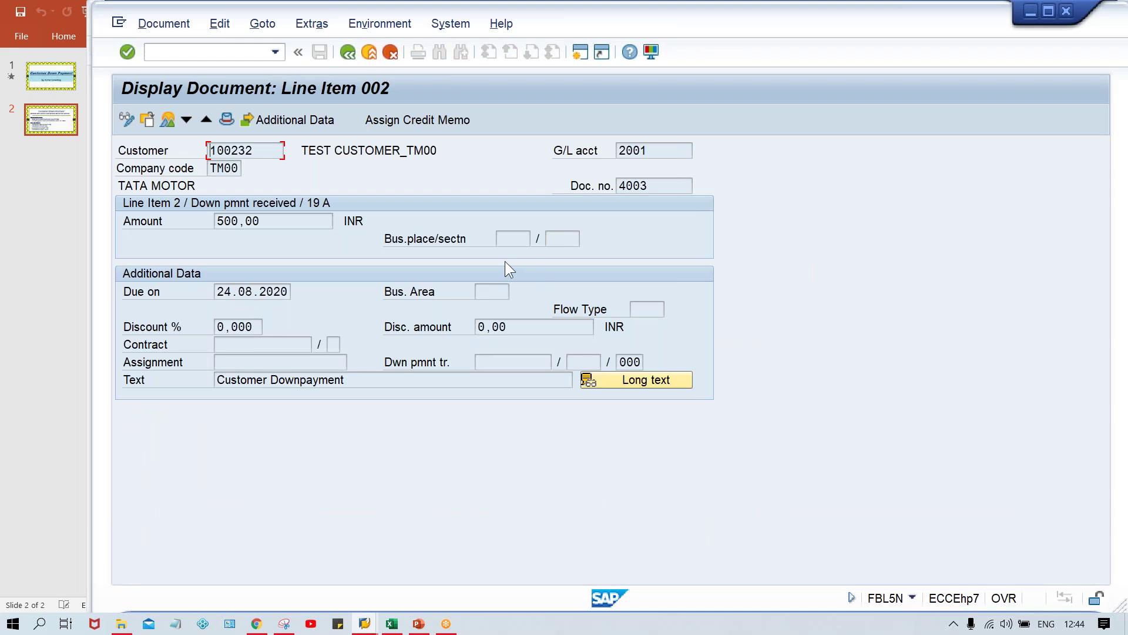
{"action": "left_click_drag", "start_coordinate": [663, 150], "coordinate": [586, 155]}
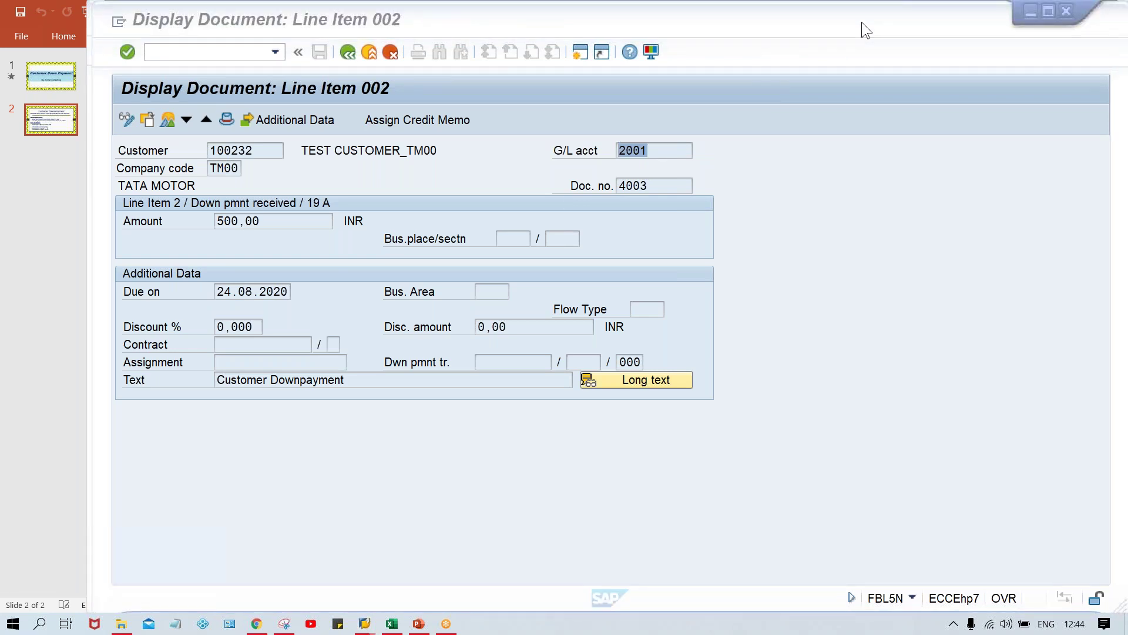
{"action": "left_click", "coordinate": [890, 209]}
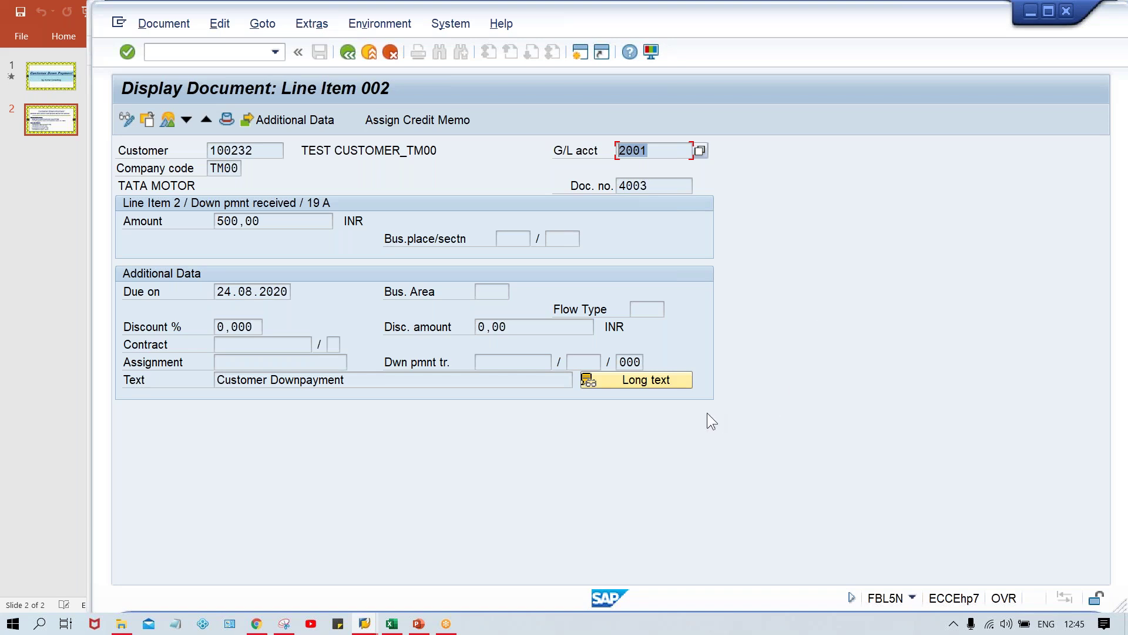
Leave the document display and start incoming payment posting with transaction F-28.
{"action": "left_click", "coordinate": [163, 55]}
{"action": "type", "text": "/N"}
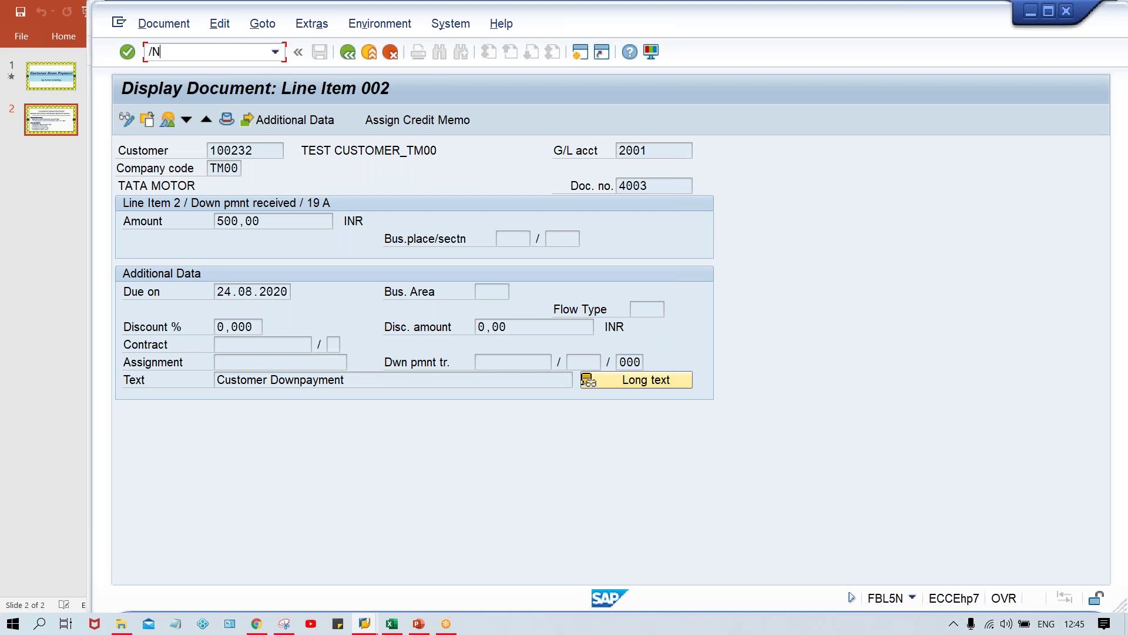
{"action": "type", "text": "F-28"}
{"action": "key", "text": "Return"}
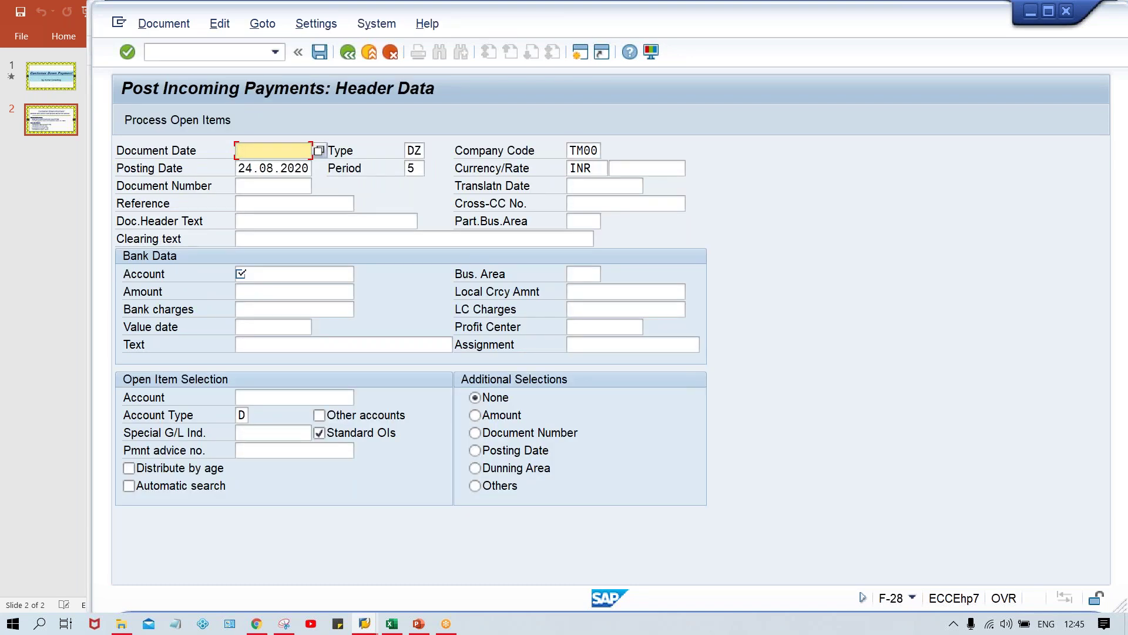
{"action": "key", "text": "Down"}
{"action": "key", "text": "Return"}
{"action": "key", "text": "Down"}
{"action": "key", "text": "Down"}
{"action": "key", "text": "Down"}
{"action": "key", "text": "Down"}
{"action": "key", "text": "Down"}
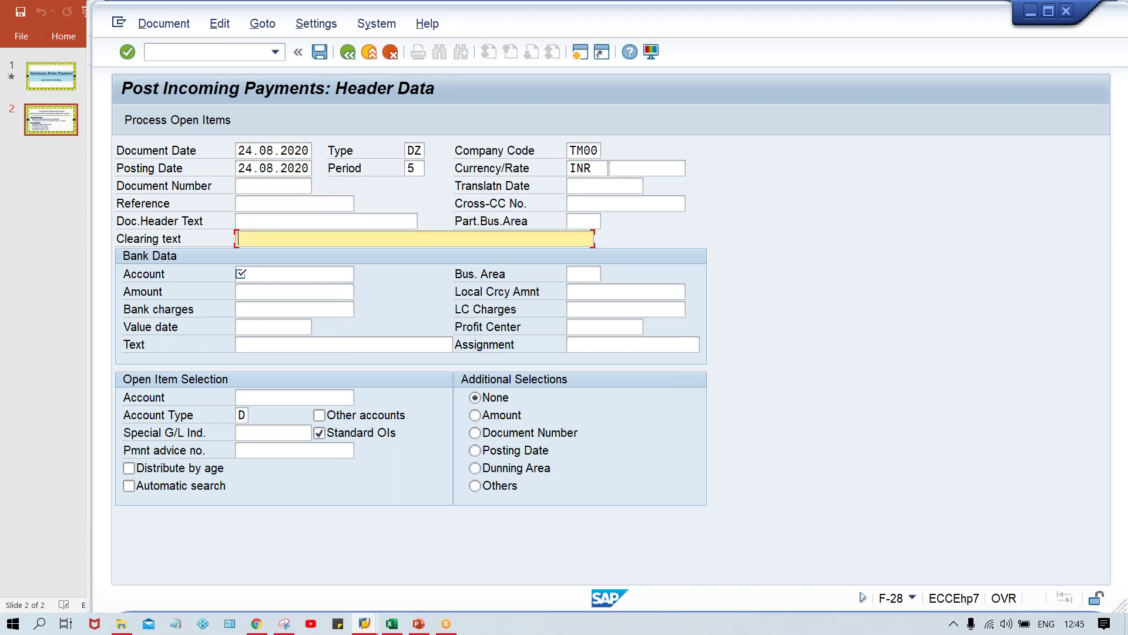
{"action": "key", "text": "Down"}
{"action": "key", "text": "Down"}
{"action": "key", "text": "Return"}
{"action": "key", "text": "Down"}
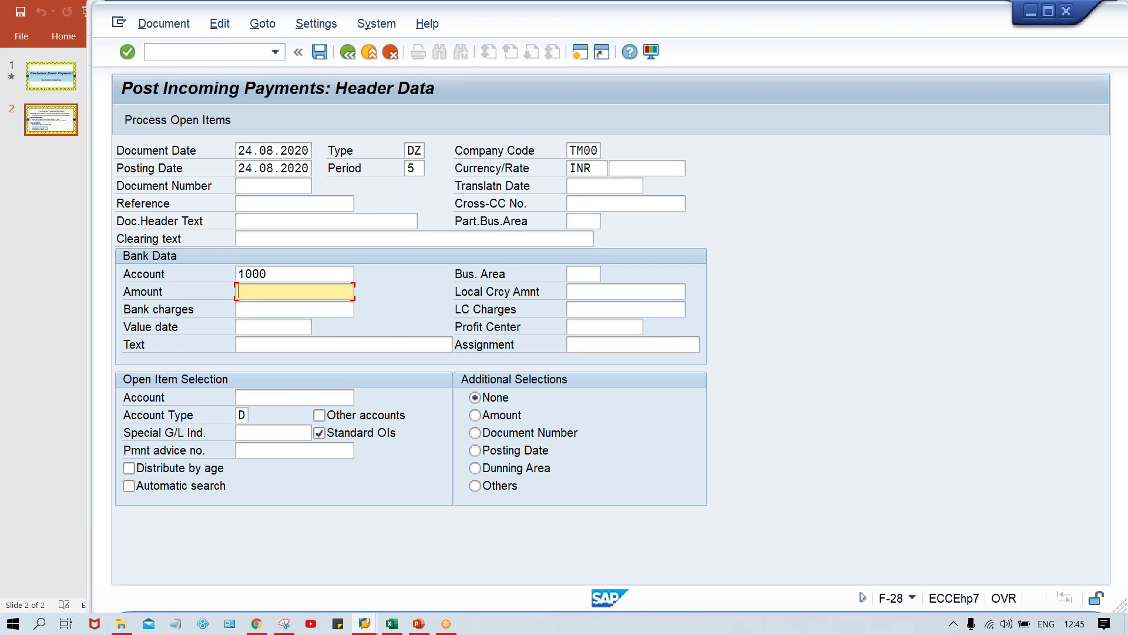
{"action": "type", "text": "700"}
{"action": "left_click", "coordinate": [255, 399]}
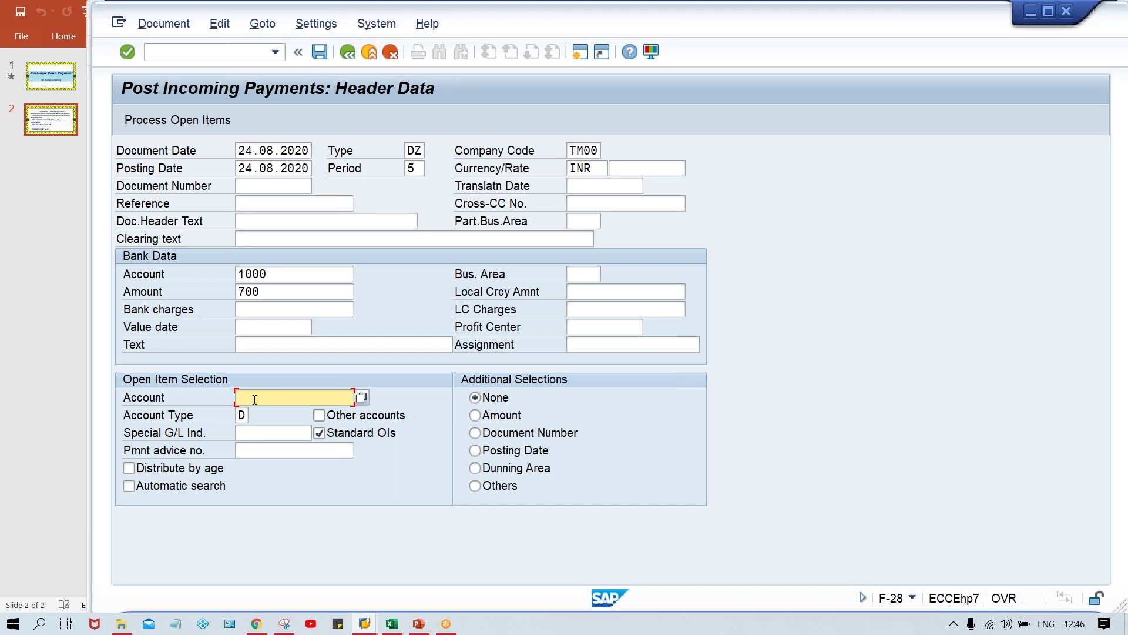
{"action": "left_click", "coordinate": [255, 399]}
{"action": "key", "text": "Down"}
{"action": "key", "text": "Return"}
{"action": "left_click", "coordinate": [144, 120]}
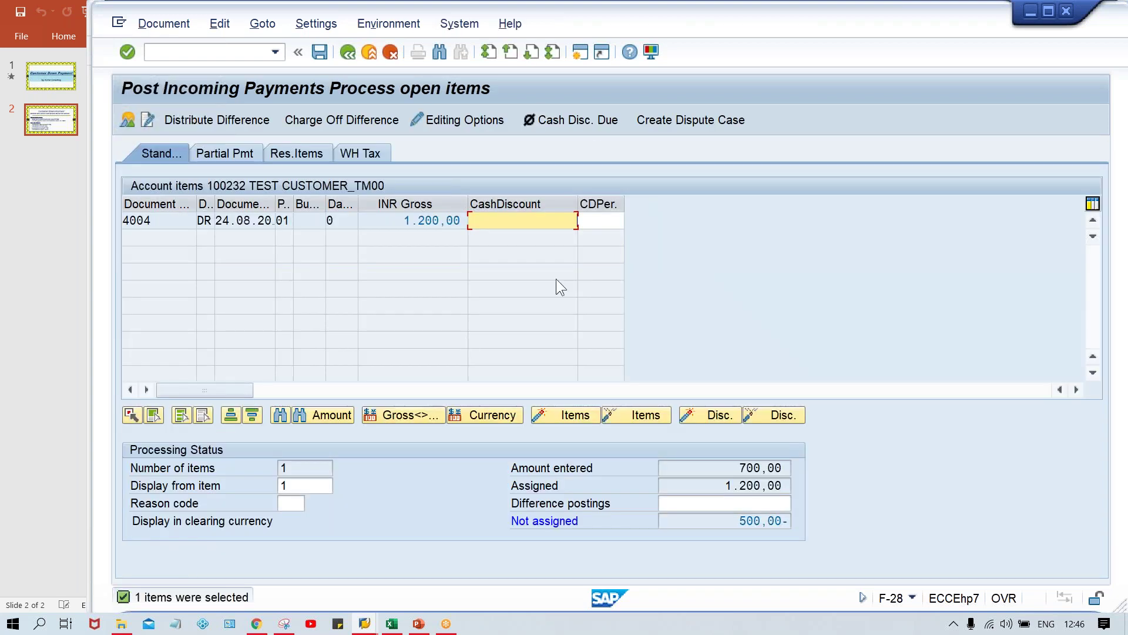
{"action": "left_click", "coordinate": [389, 224]}
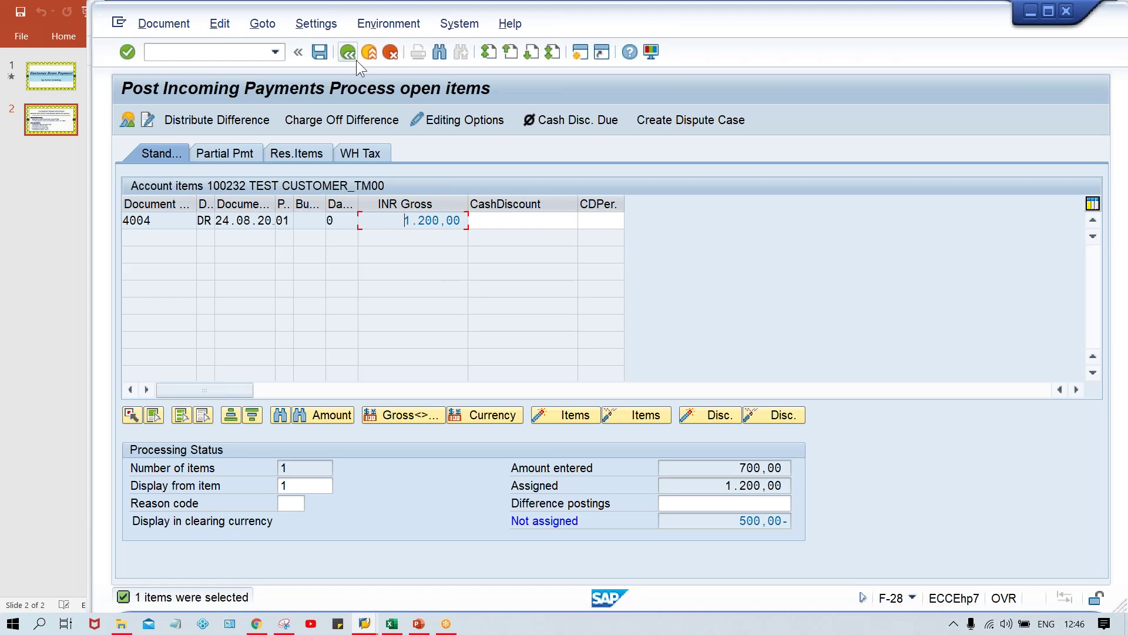
{"action": "left_click", "coordinate": [397, 59]}
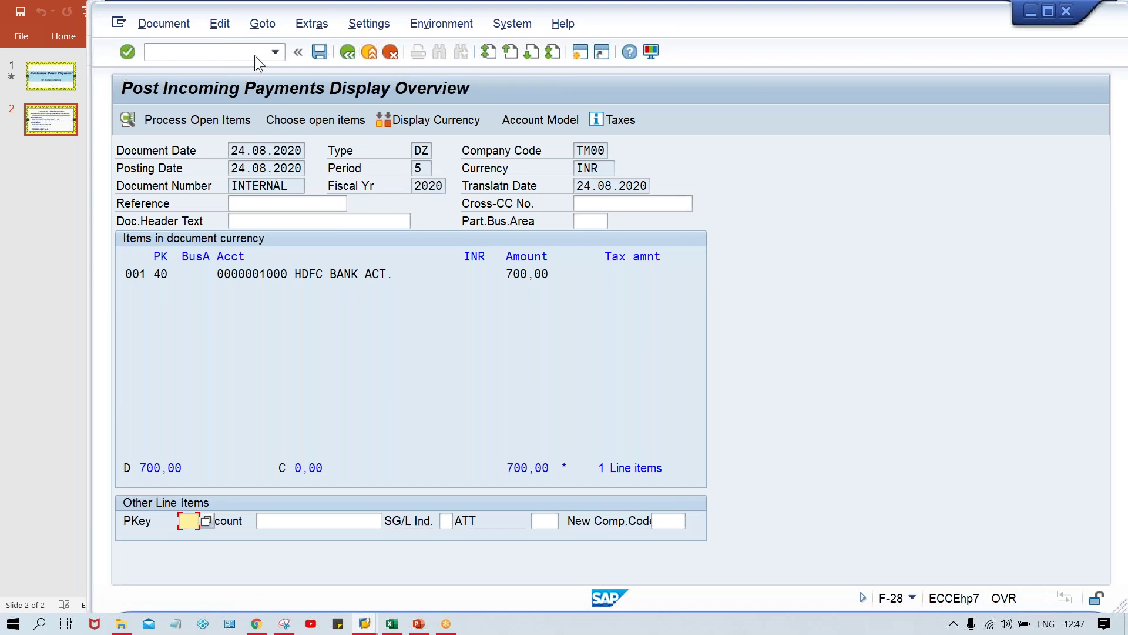
{"action": "left_click", "coordinate": [347, 56]}
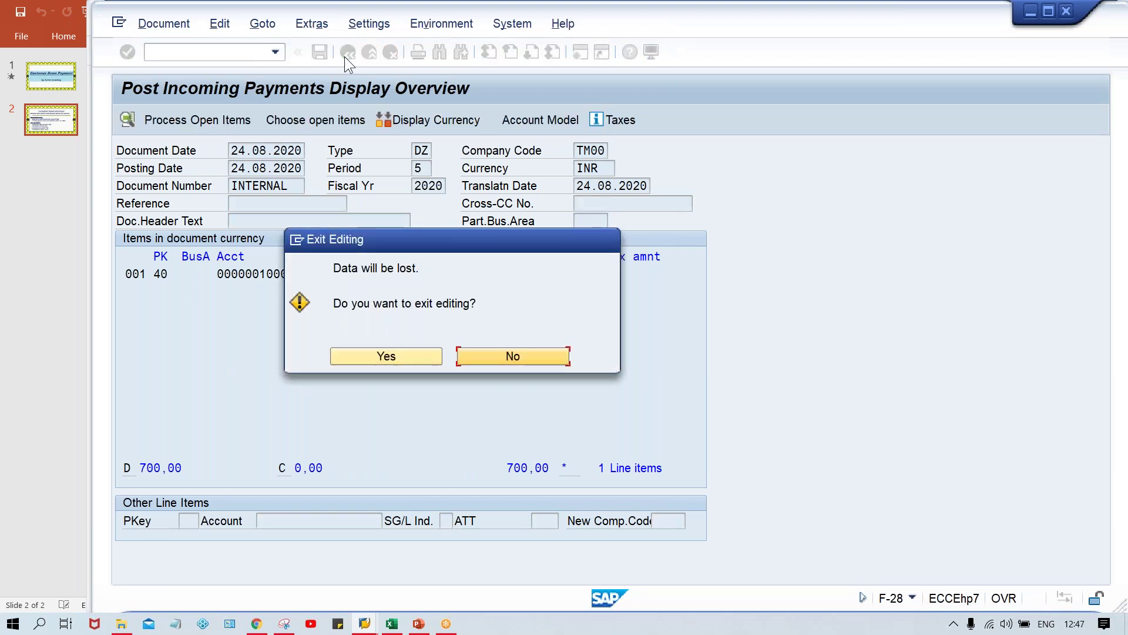
{"action": "left_click", "coordinate": [389, 352]}
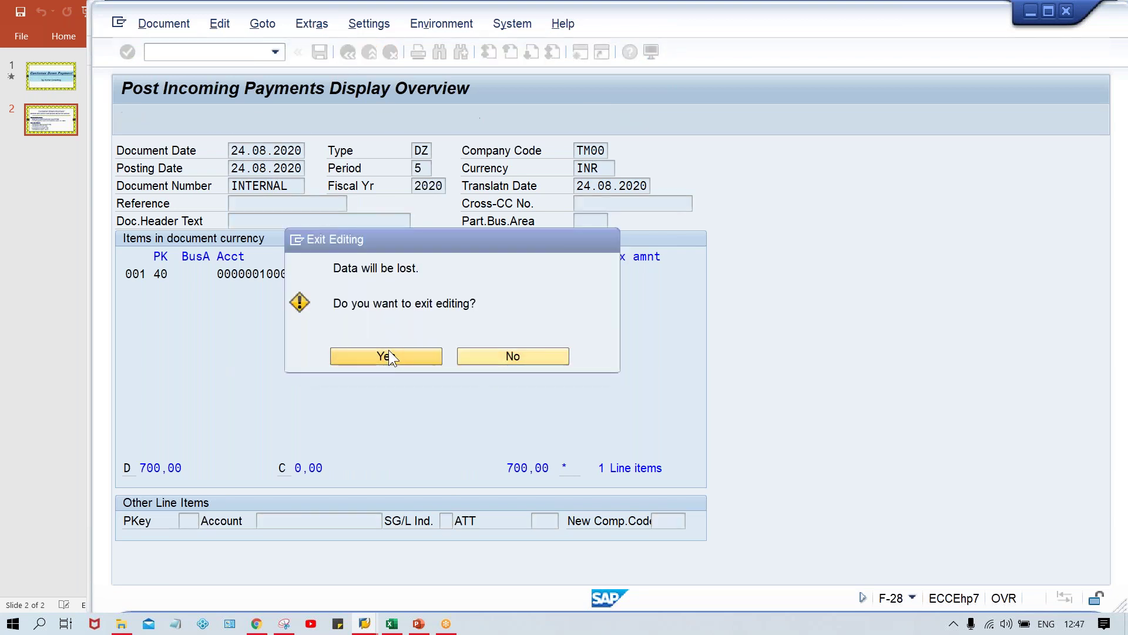
Set the document date of the new incoming payment to 24.08.2020.
{"action": "key", "text": "space"}
{"action": "key", "text": "Down"}
{"action": "key", "text": "Return"}
{"action": "key", "text": "Down"}
{"action": "key", "text": "Down"}
{"action": "key", "text": "Down"}
{"action": "key", "text": "Down"}
{"action": "key", "text": "Down"}
{"action": "key", "text": "Down"}
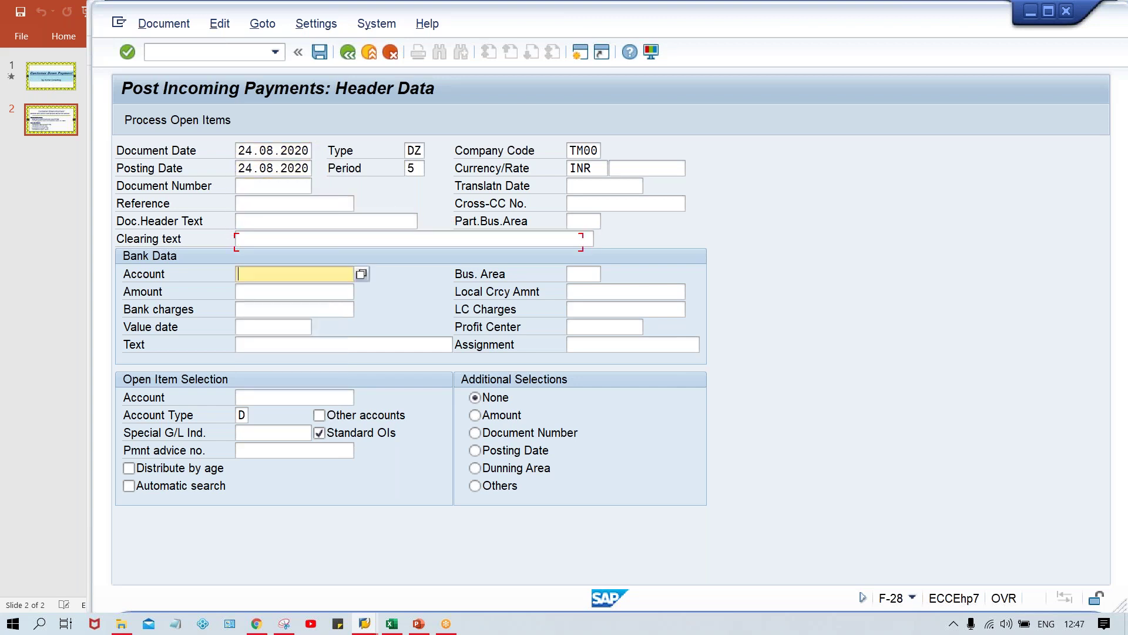
Enter the HDFC bank G/L account and an amount of 700 in the payment's bank data.
{"action": "key", "text": "space"}
{"action": "key", "text": "Down"}
{"action": "key", "text": "Return"}
{"action": "key", "text": "Down"}
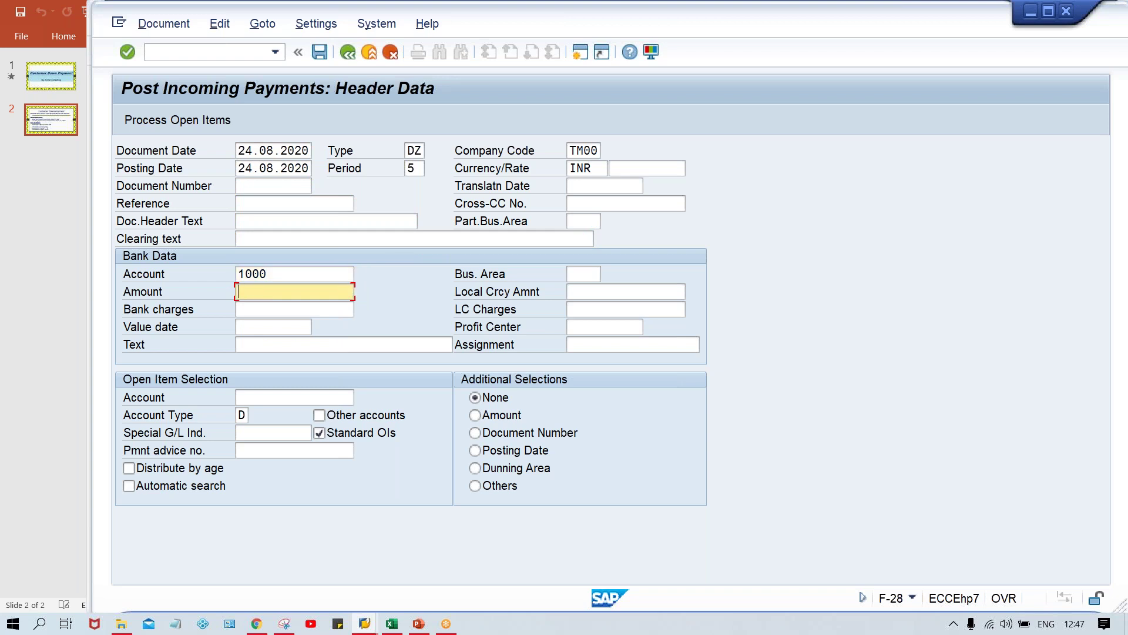
{"action": "key", "text": "space"}
{"action": "key", "text": "Down"}
{"action": "key", "text": "Return"}
{"action": "key", "text": "Down"}
{"action": "key", "text": "Down"}
{"action": "key", "text": "Down"}
{"action": "key", "text": "Down"}
{"action": "key", "text": "Down"}
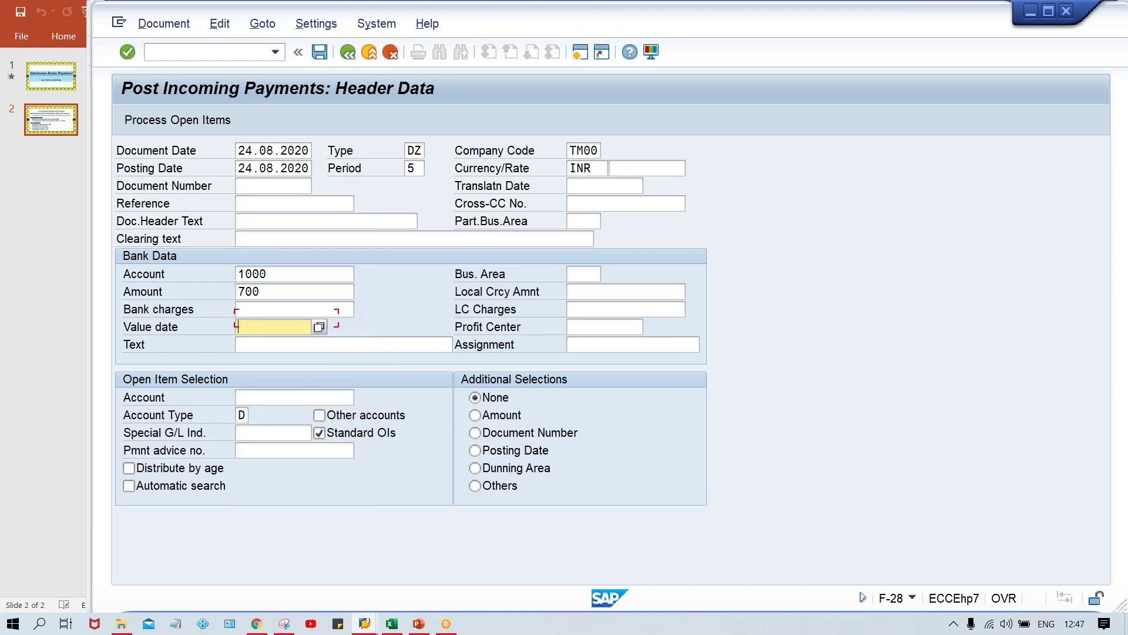
{"action": "key", "text": "Up"}
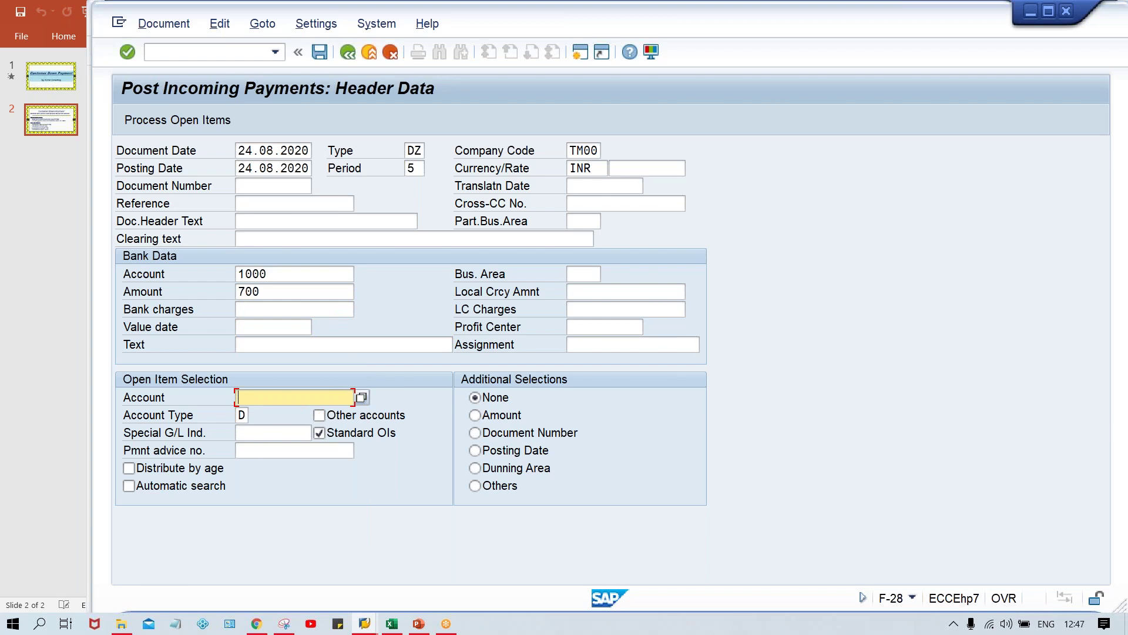
Select the test customer's open items with special G/L indicator A and process them.
{"action": "key", "text": "space"}
{"action": "key", "text": "Down"}
{"action": "key", "text": "Return"}
{"action": "key", "text": "Down"}
{"action": "key", "text": "Down"}
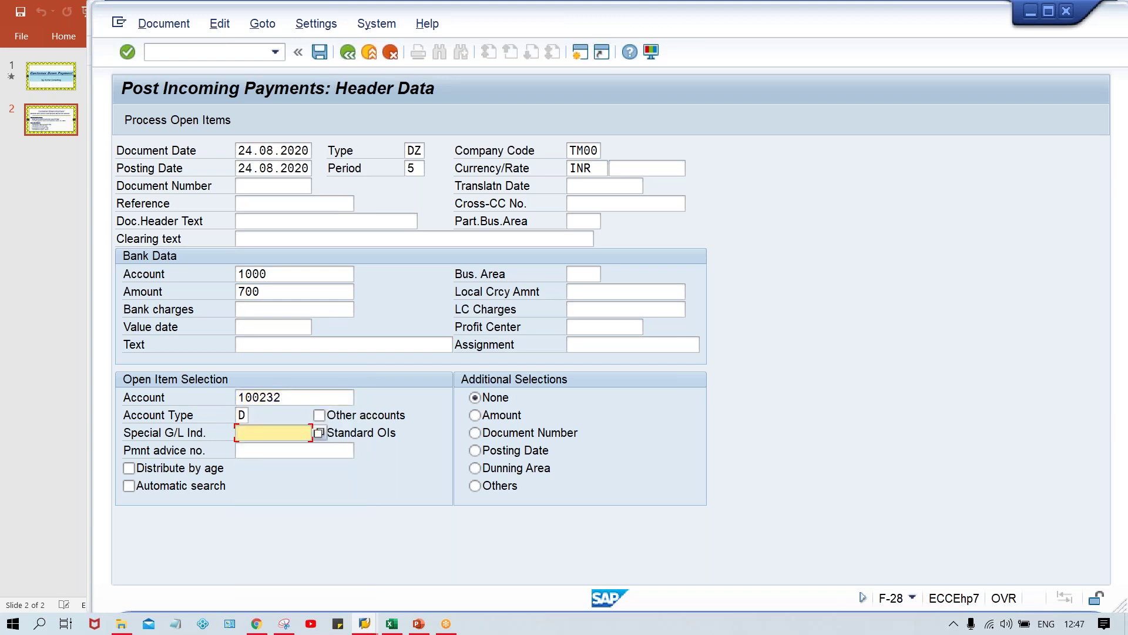
{"action": "type", "text": "A"}
{"action": "key", "text": "Return"}
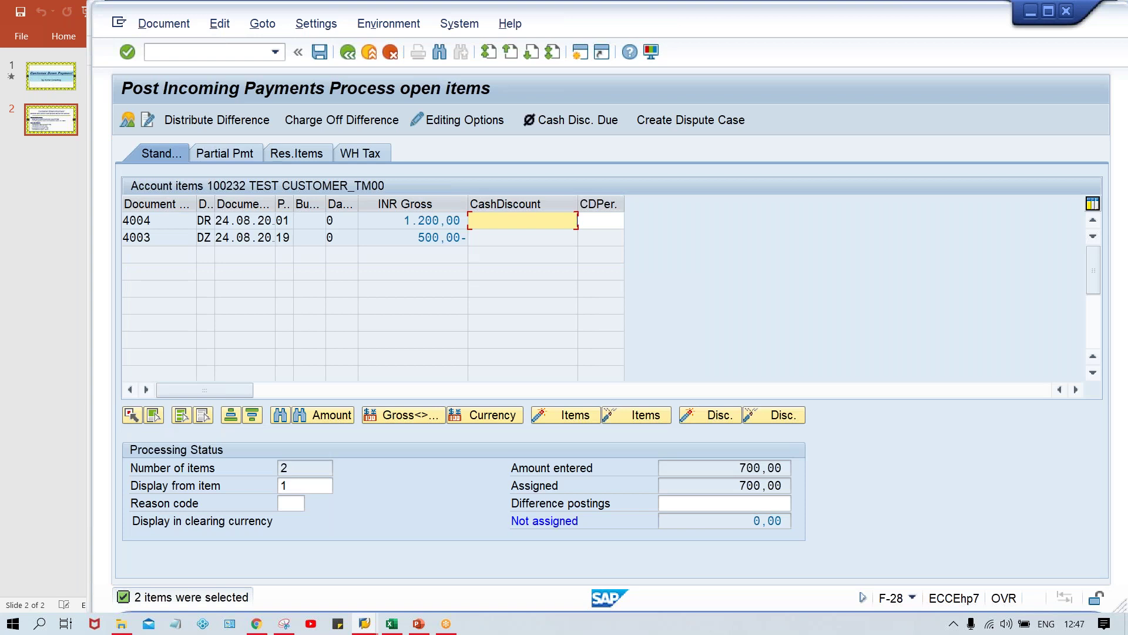
Simulate the incoming payment document and check the amounts of its invoice and down payment lines.
{"action": "left_click", "coordinate": [178, 32]}
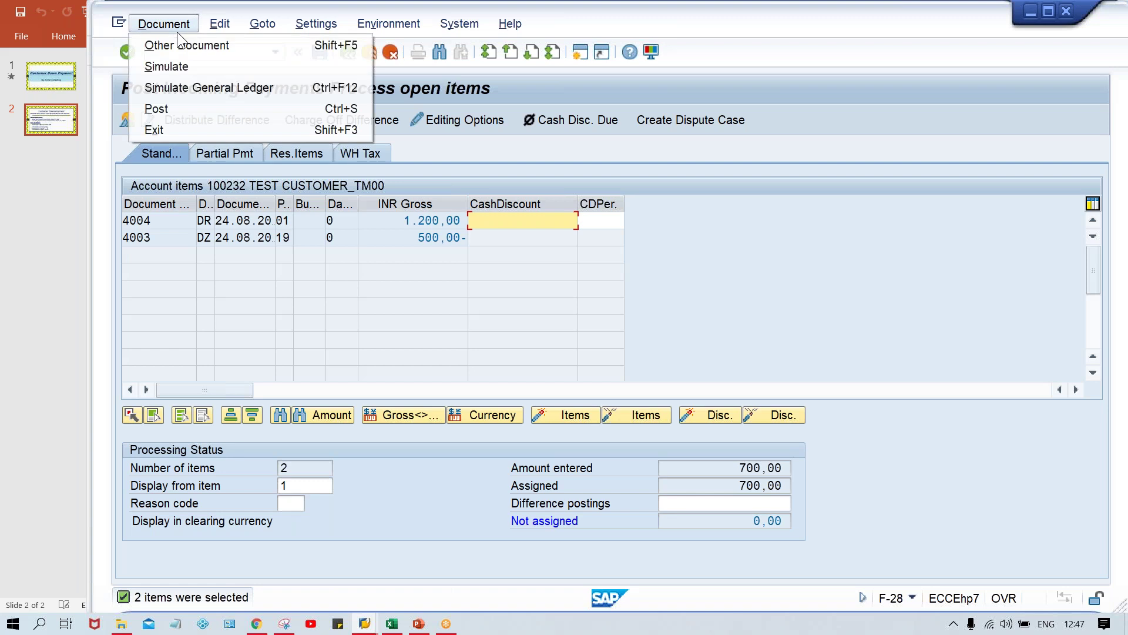
{"action": "left_click", "coordinate": [168, 67]}
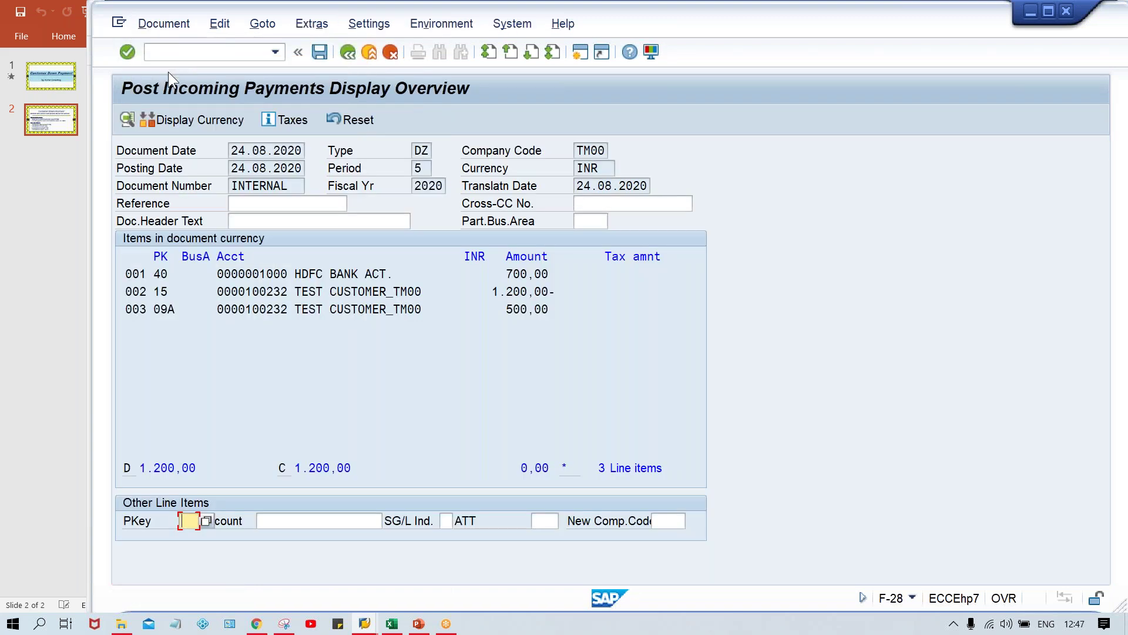
{"action": "left_click", "coordinate": [396, 367]}
{"action": "left_click_drag", "start_coordinate": [563, 292], "coordinate": [491, 292]}
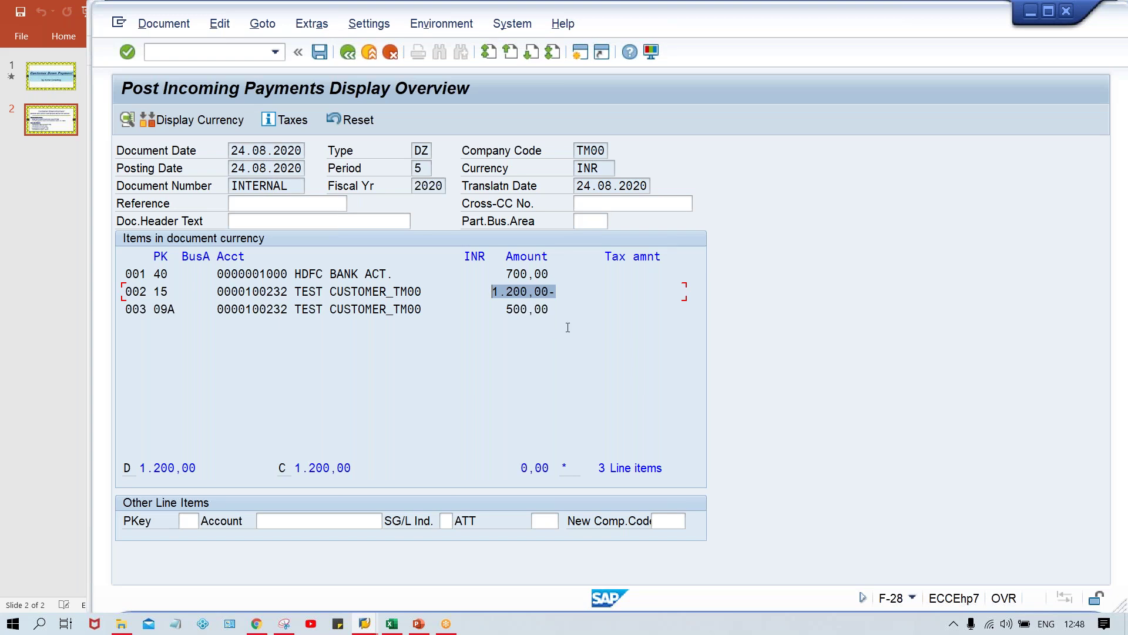
{"action": "left_click", "coordinate": [550, 309]}
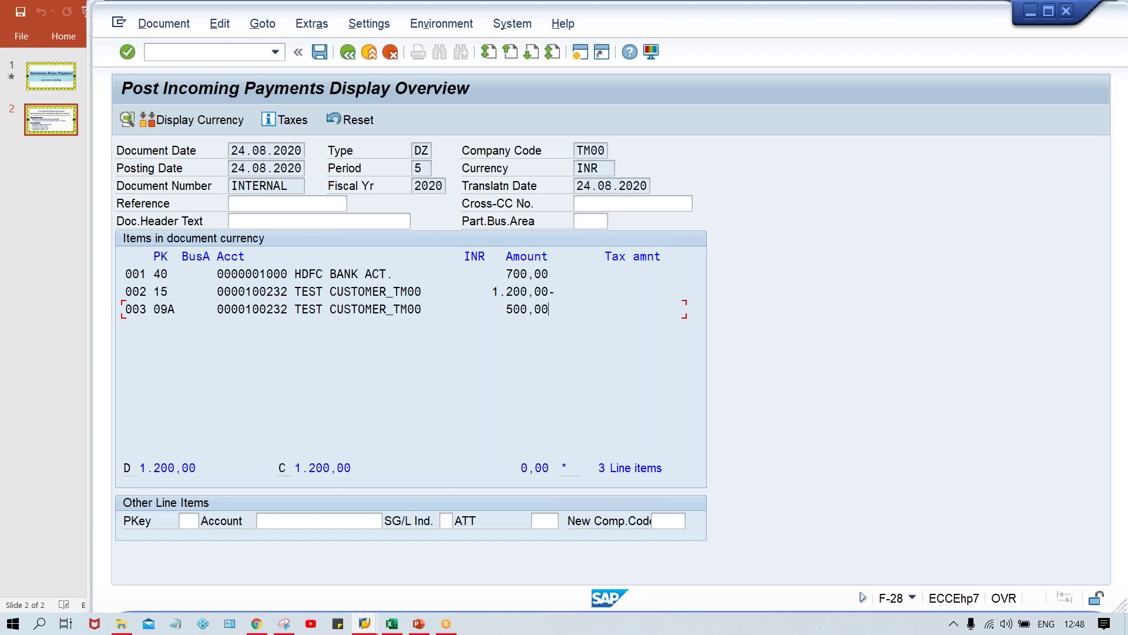
{"action": "left_click_drag", "start_coordinate": [553, 310], "coordinate": [435, 315]}
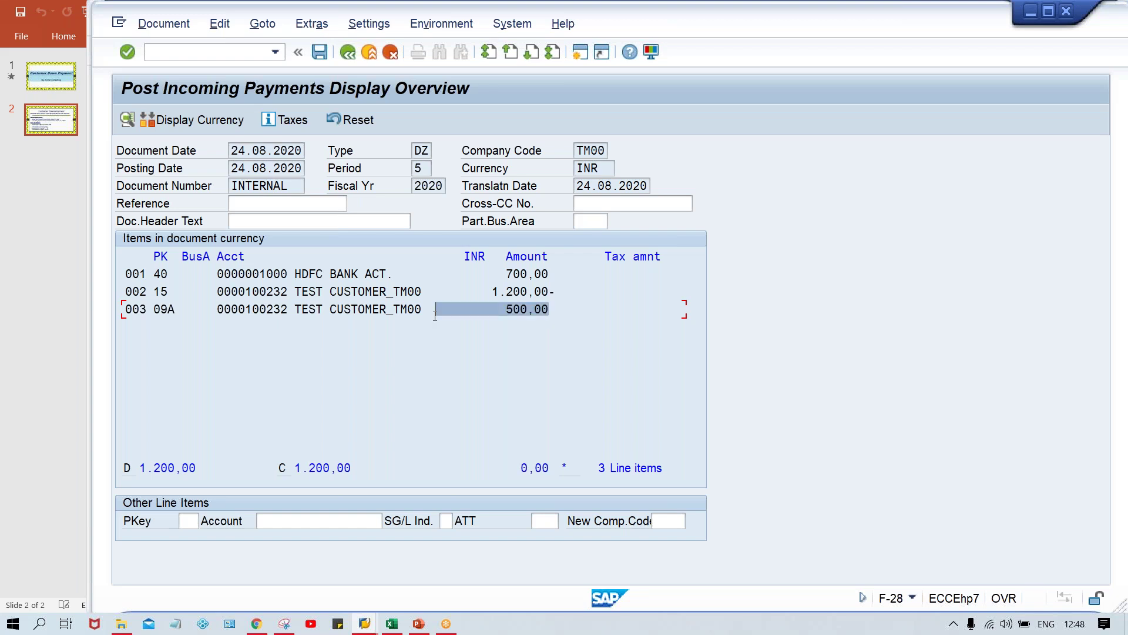
In the other SAP session, start FBL5N and run the customer line item report to examine the open invoice and down payment.
{"action": "key", "text": "alt+Tab"}
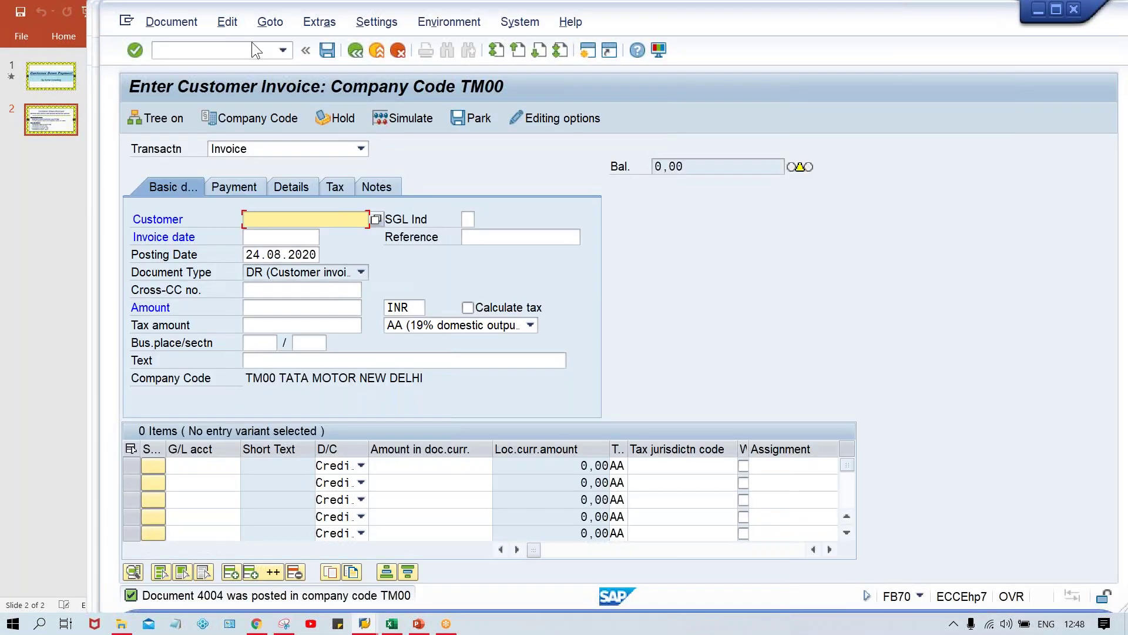
{"action": "left_click", "coordinate": [245, 51]}
{"action": "type", "text": "/NFBL"}
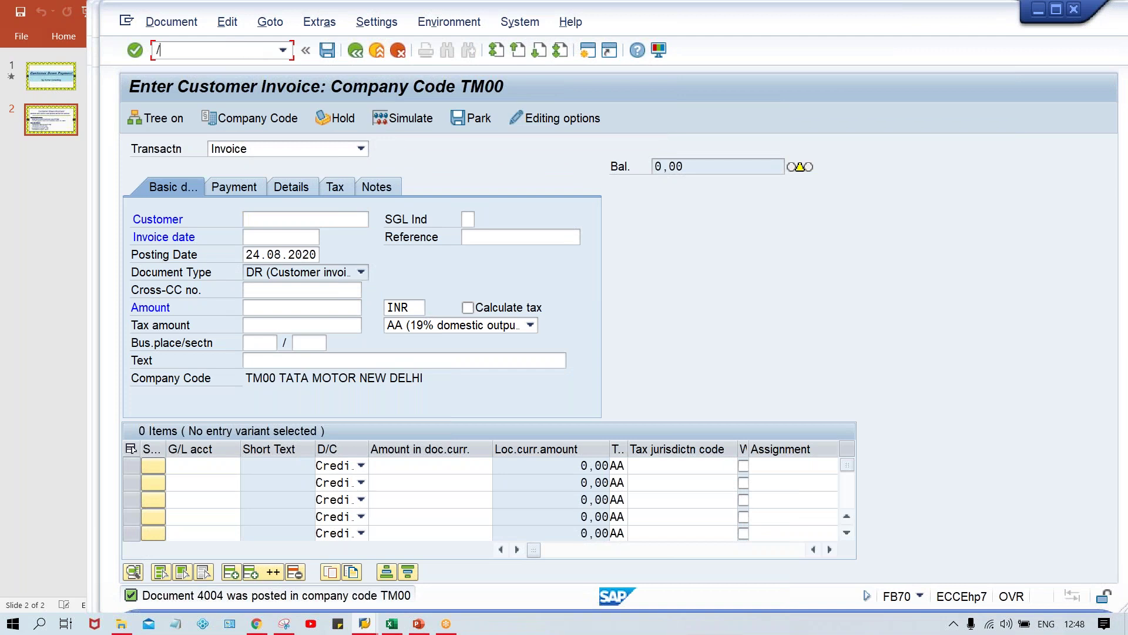
{"action": "type", "text": "5N"}
{"action": "key", "text": "Return"}
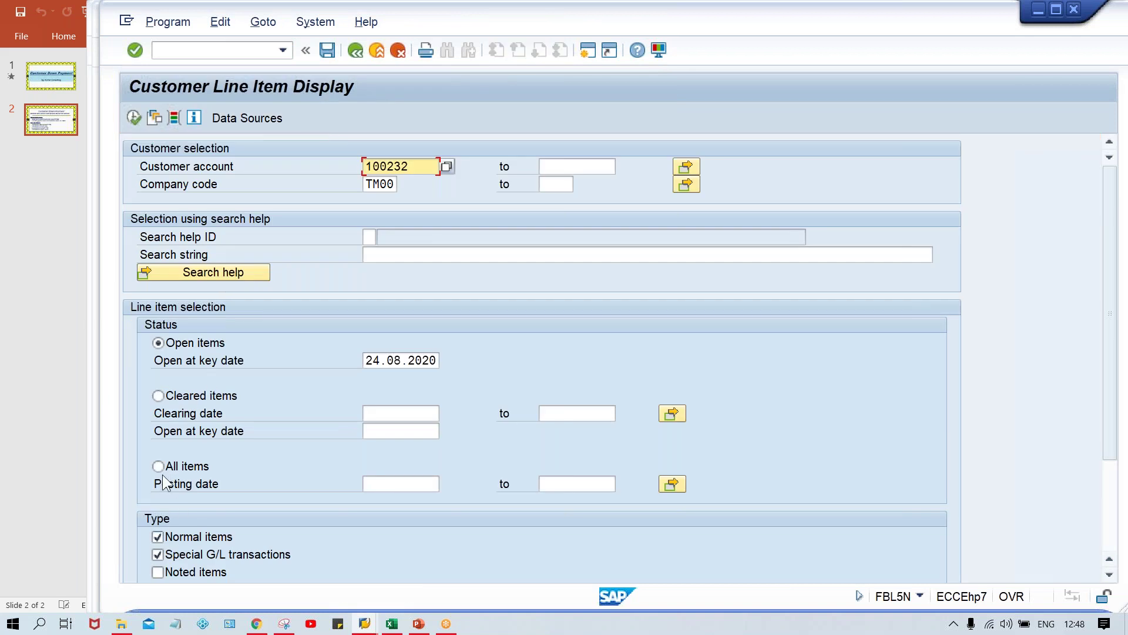
{"action": "left_click", "coordinate": [132, 120]}
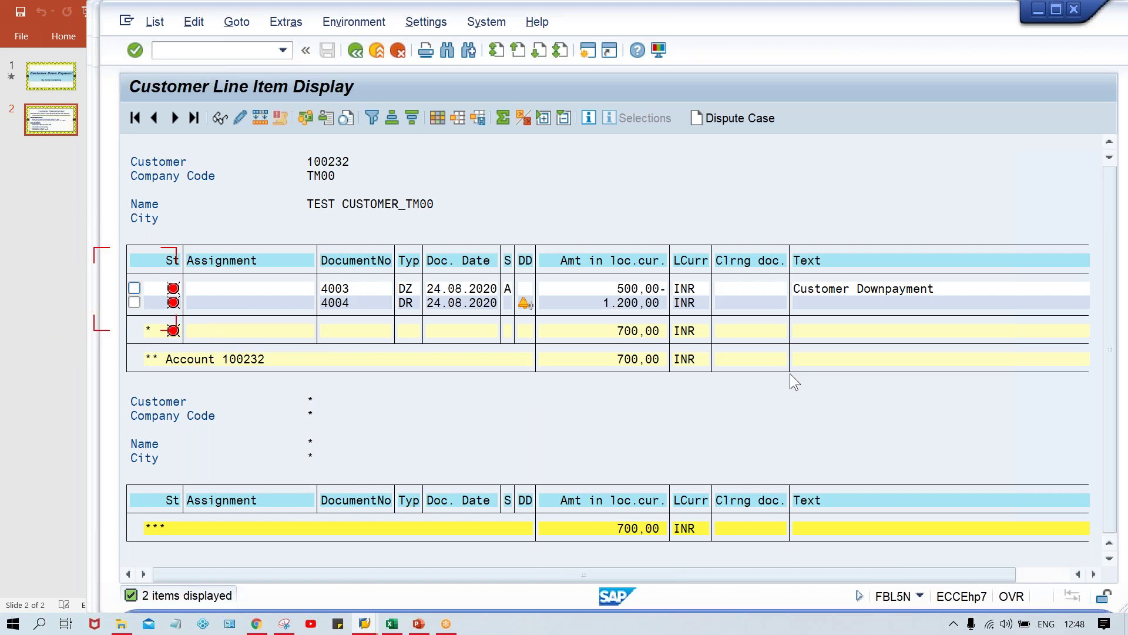
{"action": "left_click", "coordinate": [627, 308]}
Return to the simulated payment, check its bank and invoice amounts against the open items, and post the document.
{"action": "key", "text": "alt+Tab"}
{"action": "left_click", "coordinate": [497, 292]}
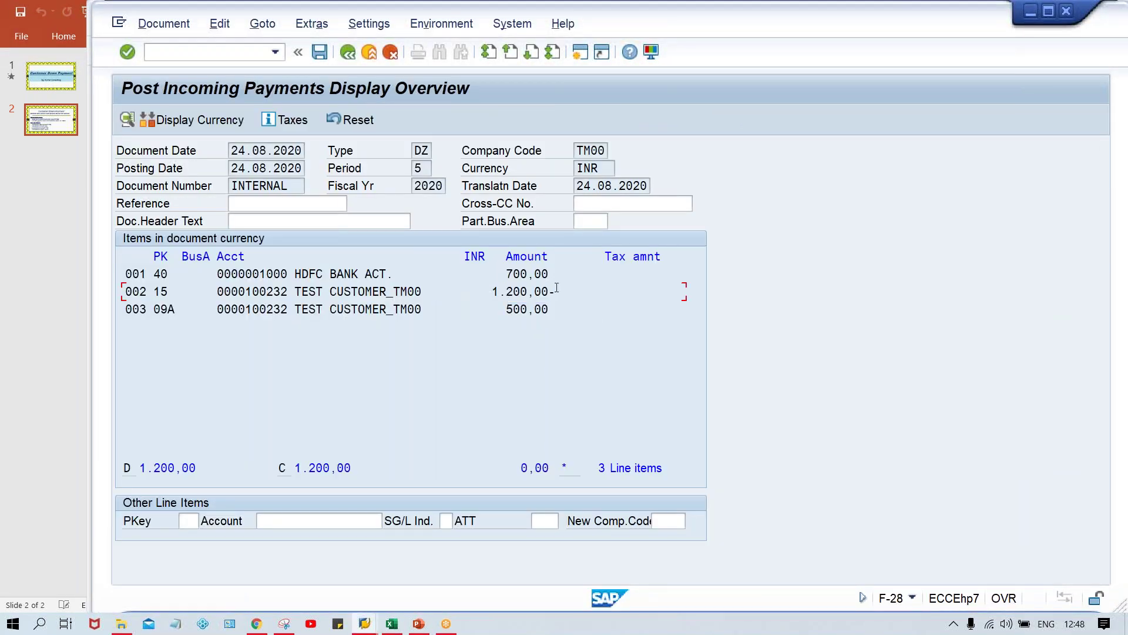
{"action": "left_click_drag", "start_coordinate": [501, 274], "coordinate": [562, 273]}
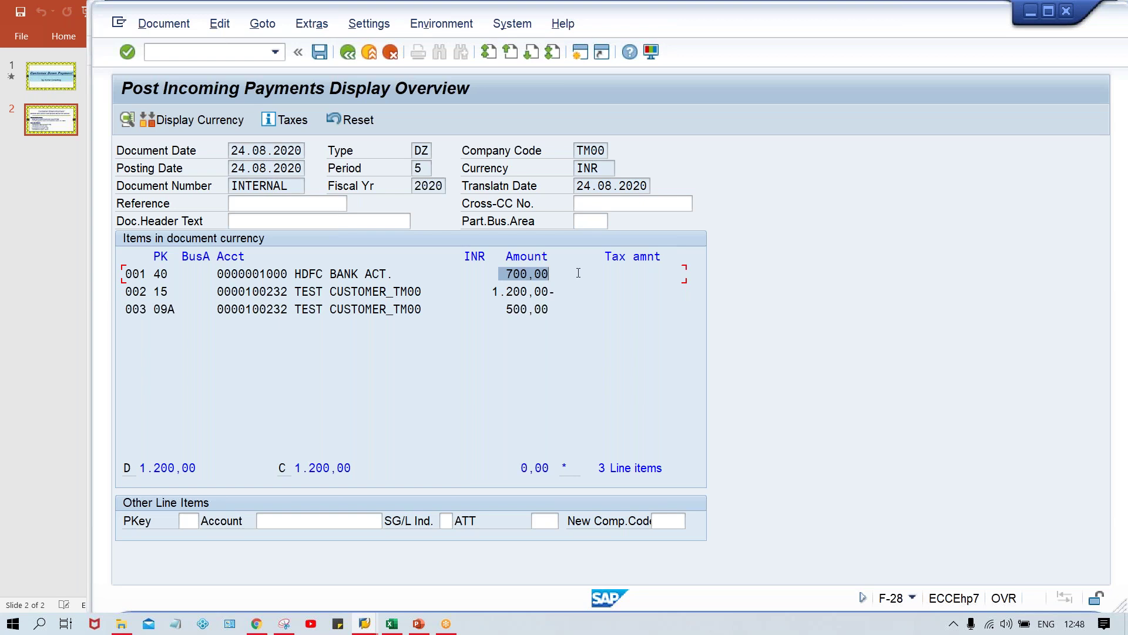
{"action": "left_click", "coordinate": [577, 271]}
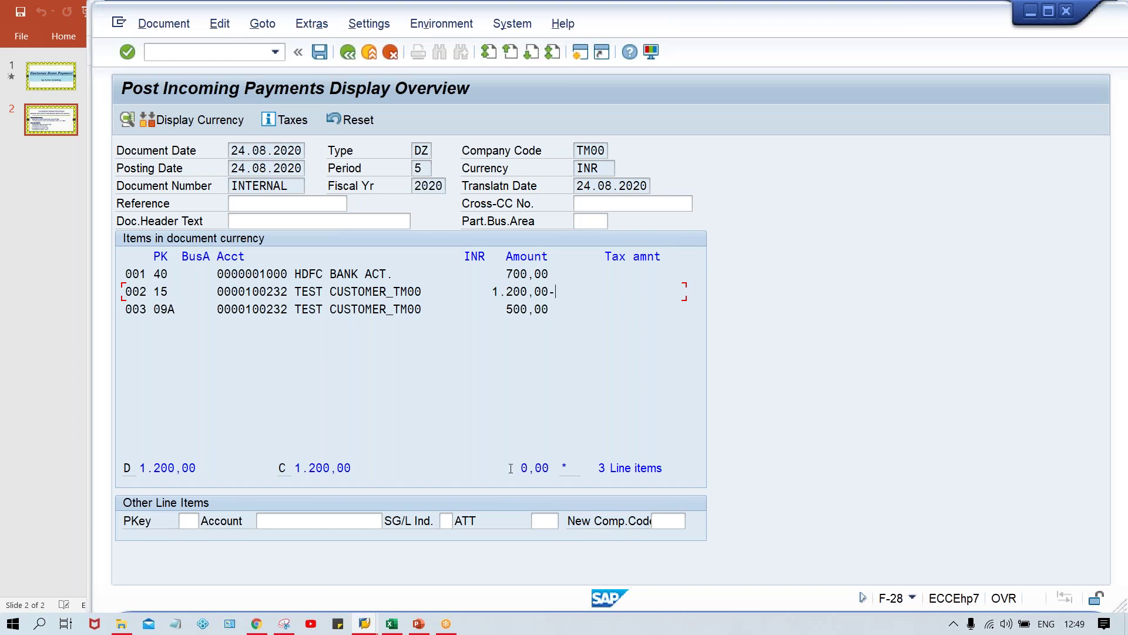
{"action": "key", "text": "ctrl+s"}
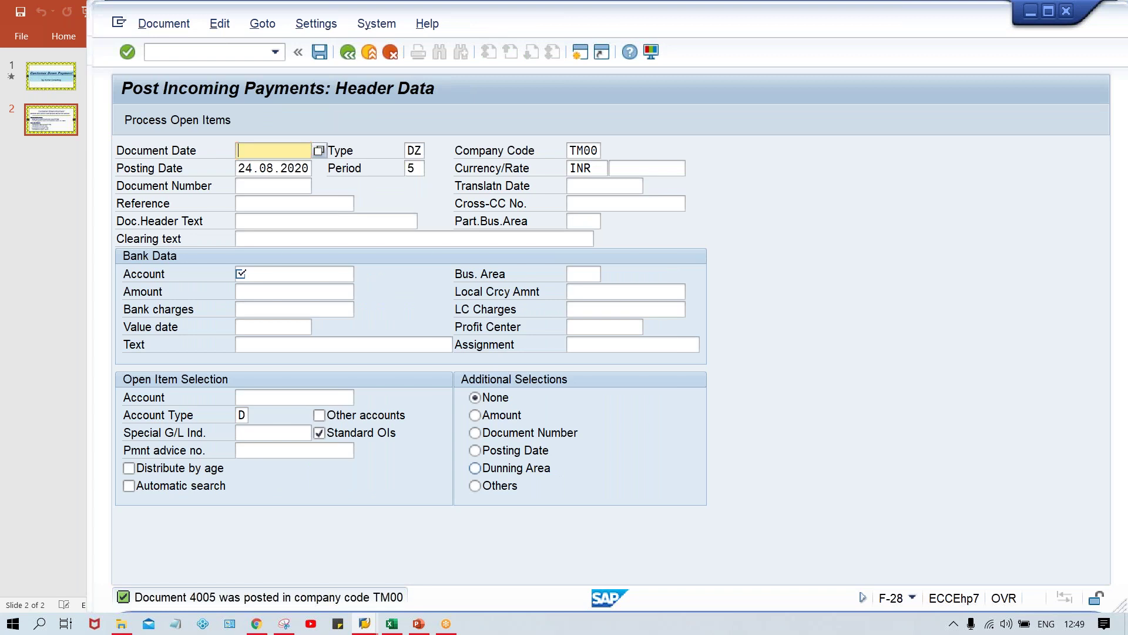
Refresh the customer line item list in the FBL5N session to check for remaining open items.
{"action": "key", "text": "alt+Tab"}
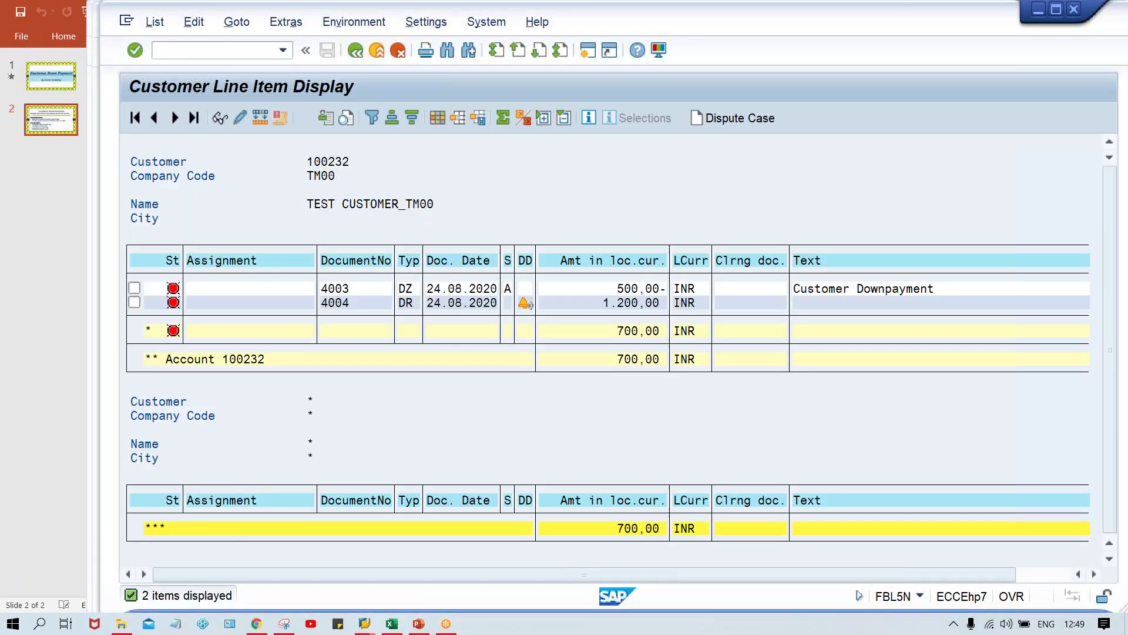
{"action": "left_click", "coordinate": [155, 23]}
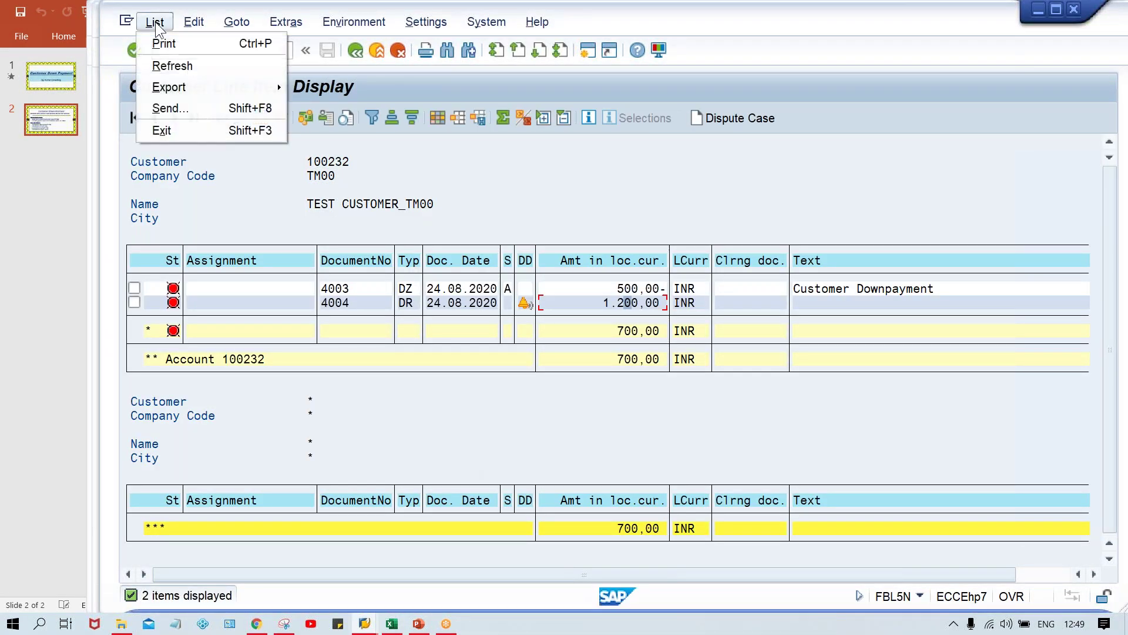
{"action": "left_click", "coordinate": [170, 61]}
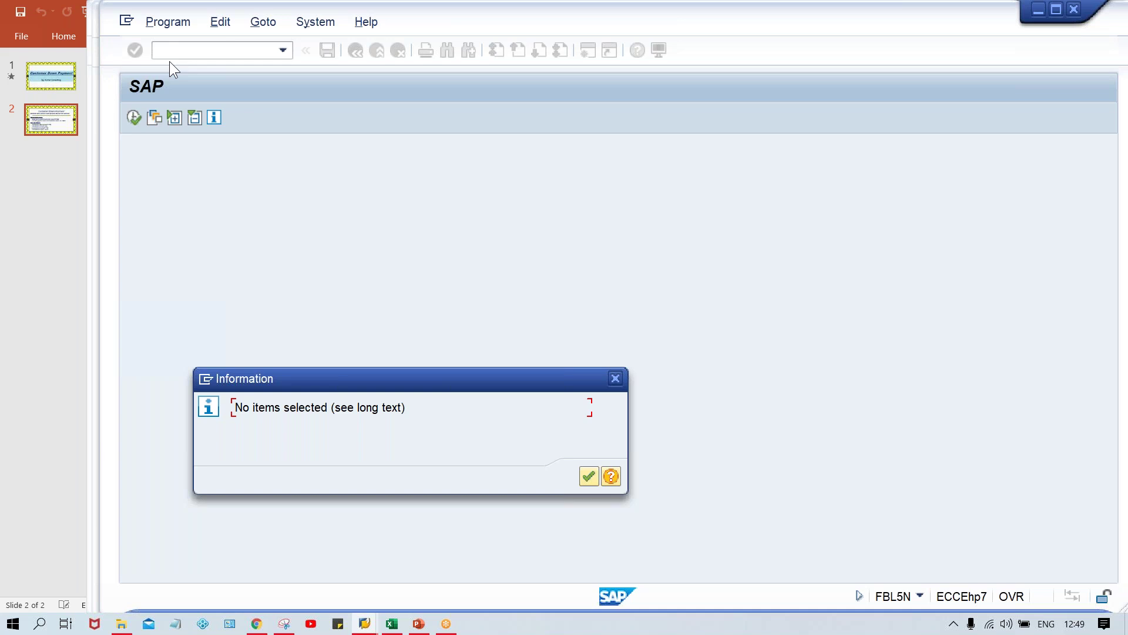
{"action": "key", "text": "Return"}
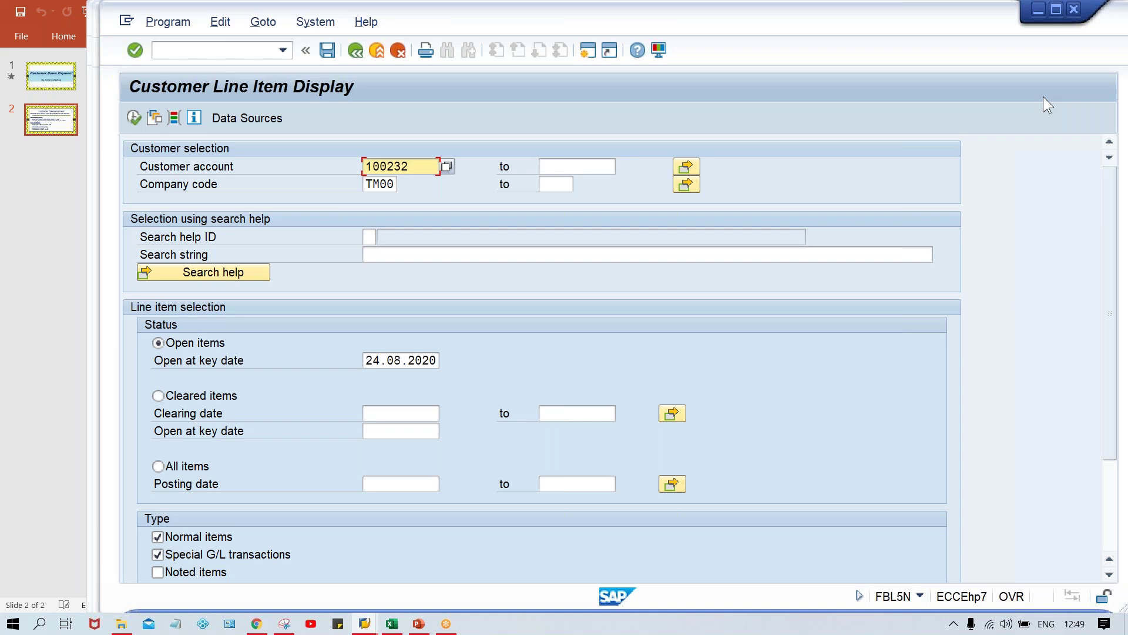
{"action": "key", "text": "alt+Tab"}
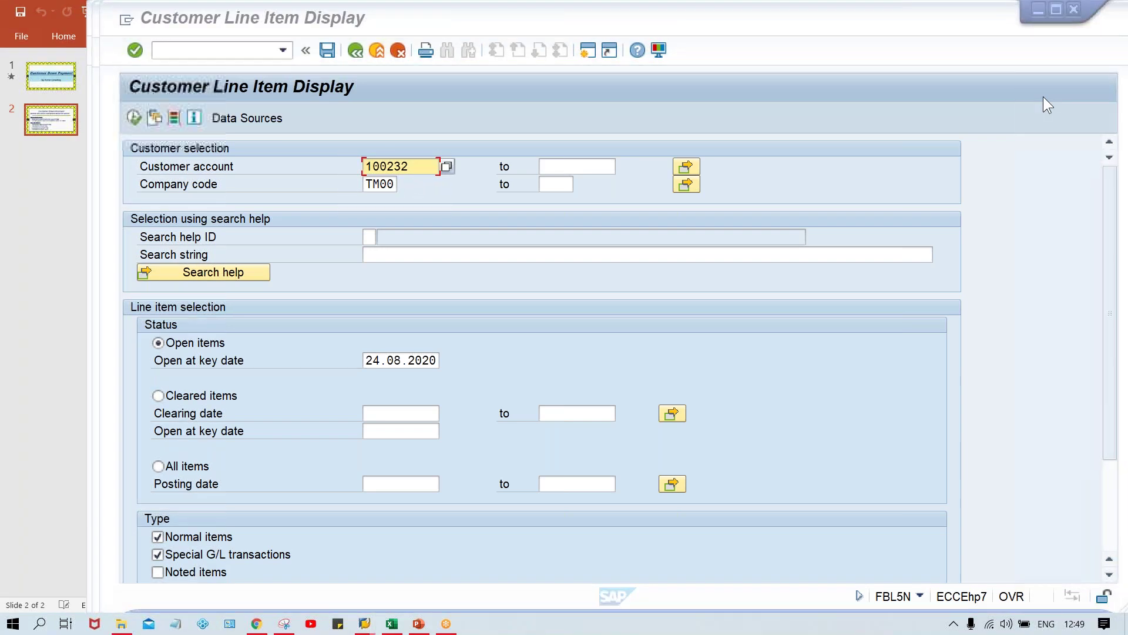